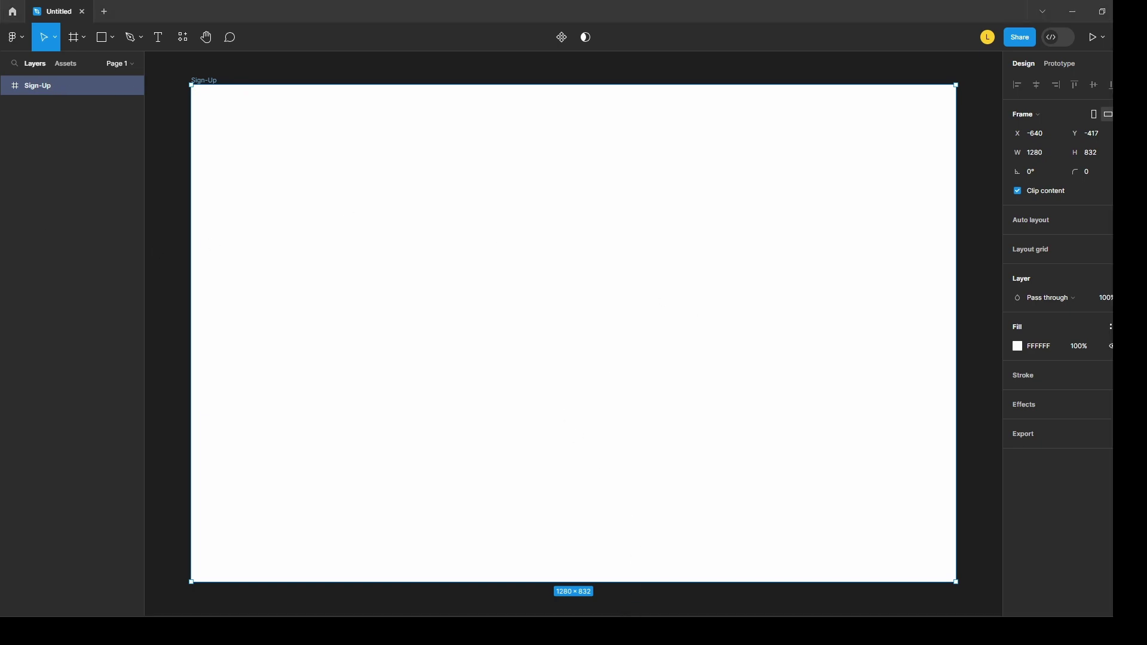
- Switch to the Edge browser, search the web for "bzzzt" and open the ls.graphics Bzzzt product page
left_click(692, 123)
type("b")
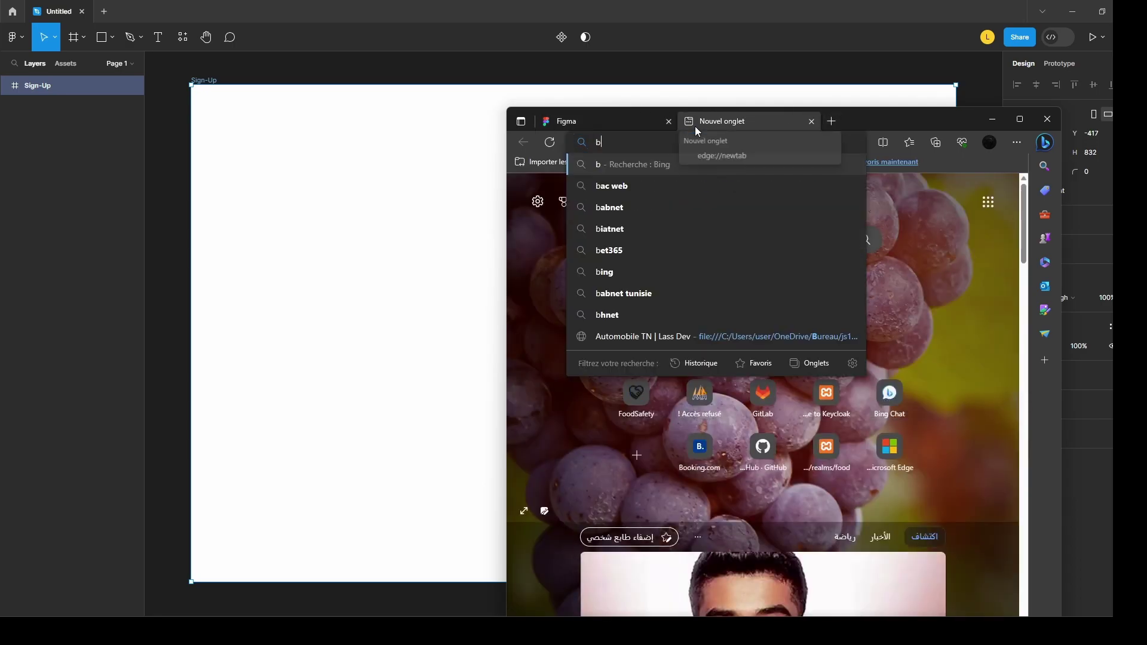
left_click(1016, 117)
type("zzz")
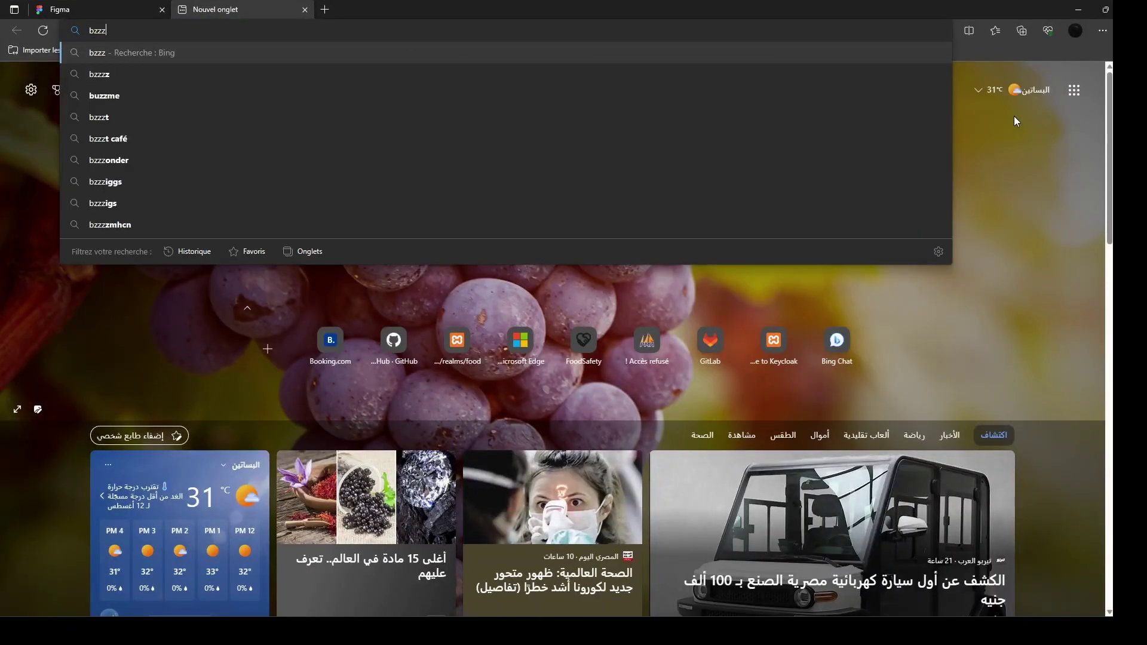
type("t")
key("Return")
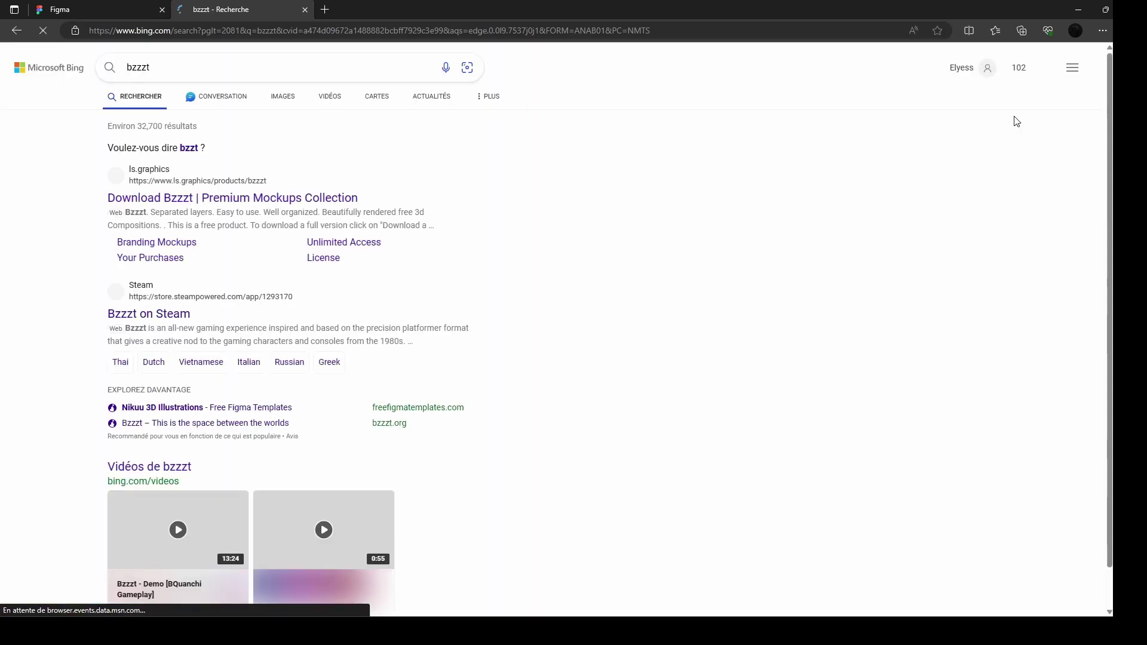
left_click(254, 201)
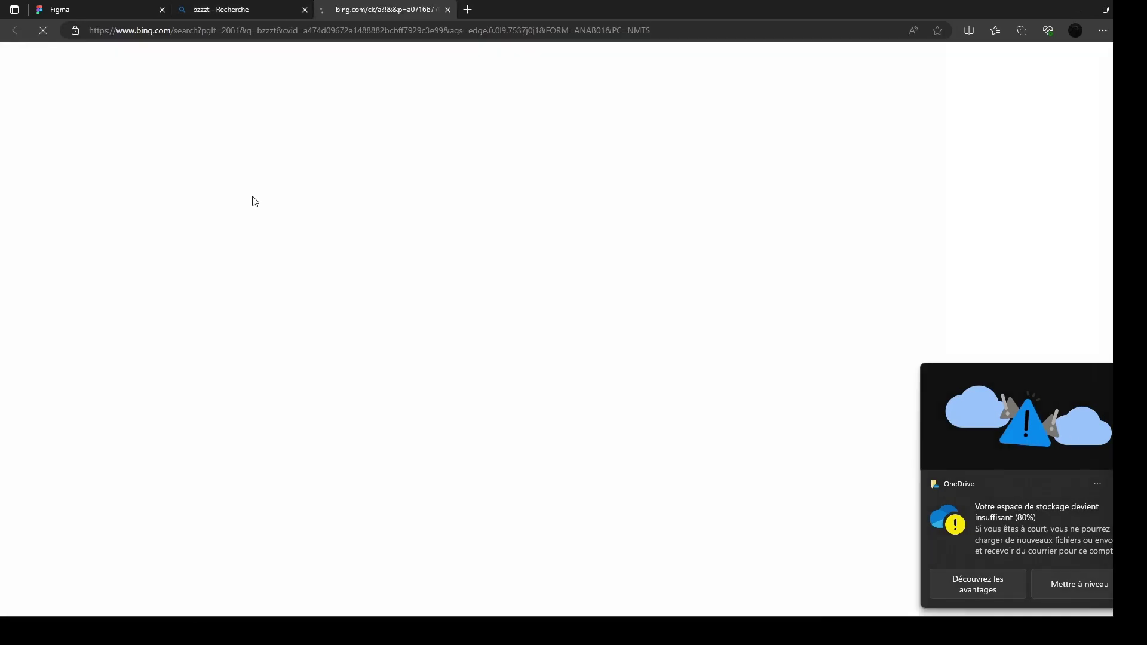
- Look through the preview compositions and example layouts on the Bzzzt product page
scroll(873, 494, "down", 10)
scroll(876, 497, "down", 10)
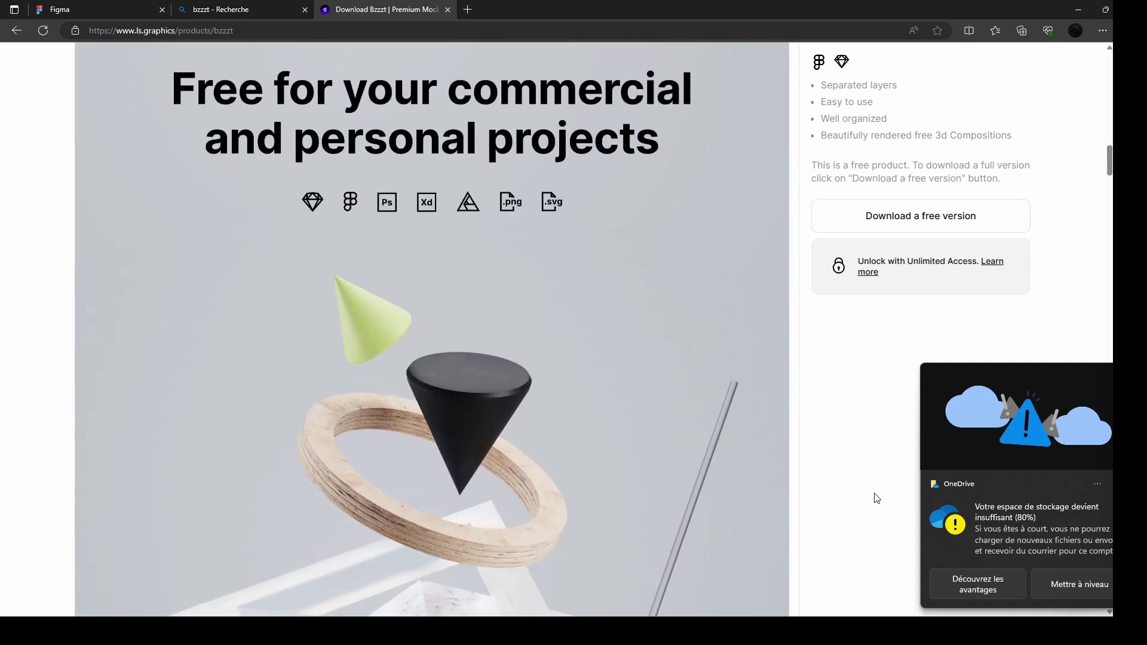
scroll(874, 497, "down", 10)
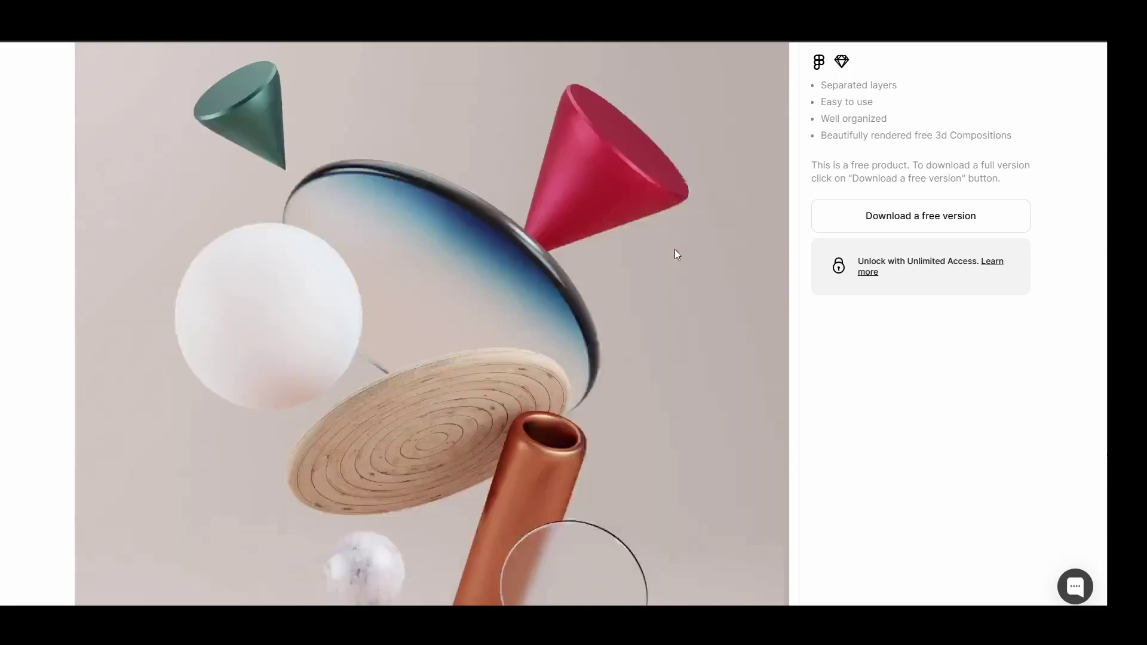
scroll(681, 370, "down", 20)
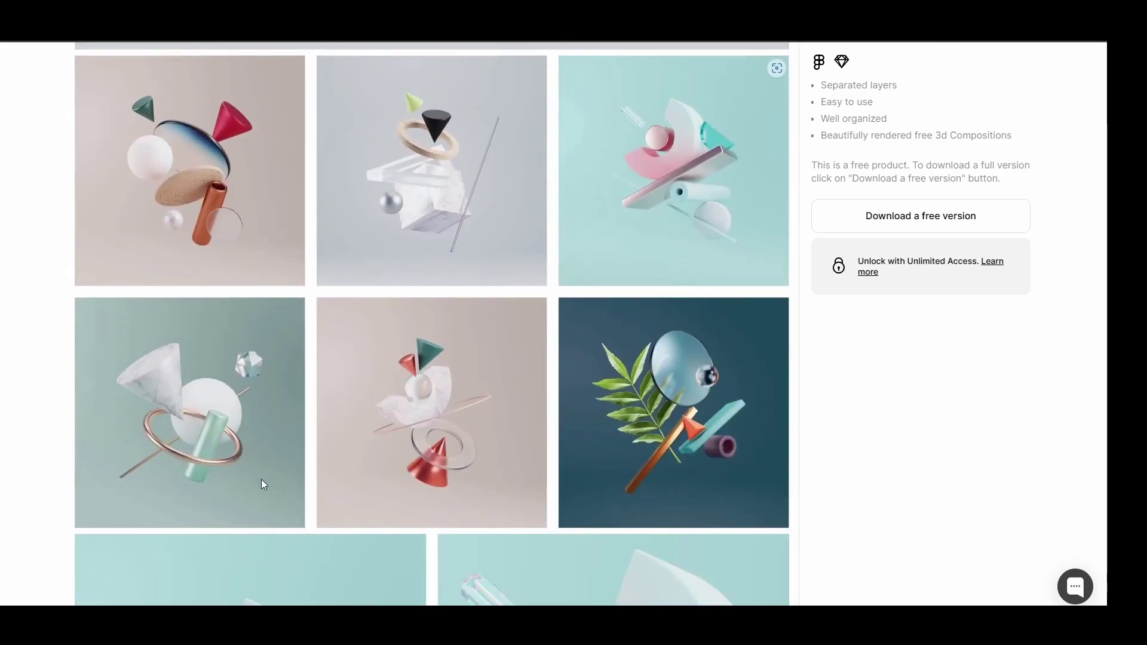
scroll(476, 324, "down", 10)
scroll(474, 318, "down", 7)
right_click(474, 317)
left_click(408, 248)
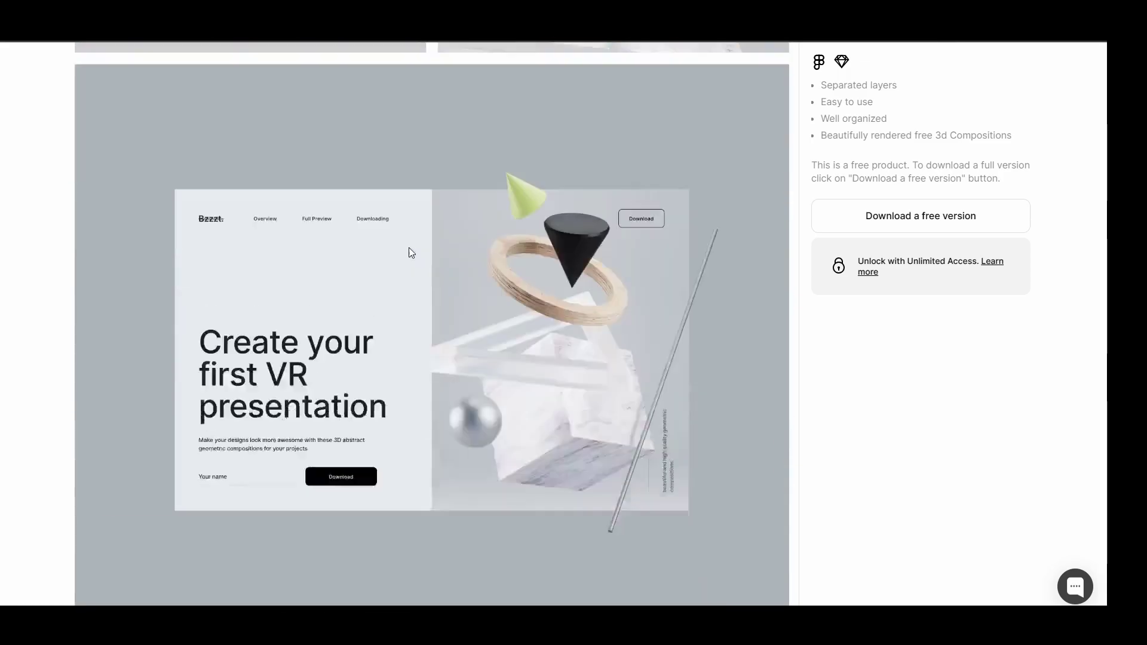
scroll(408, 247, "down", 15)
- Request the free version of Bzzzt and accept marketing emails from ls.graphics
left_click(874, 212)
left_click(589, 310)
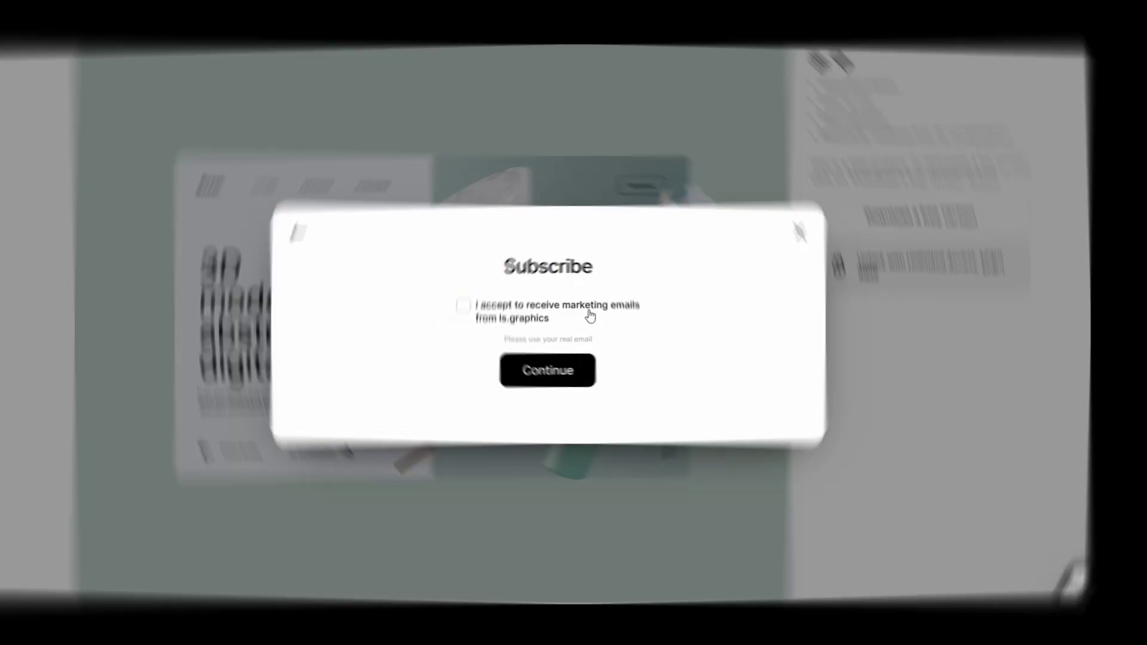
left_click(464, 306)
left_click(541, 367)
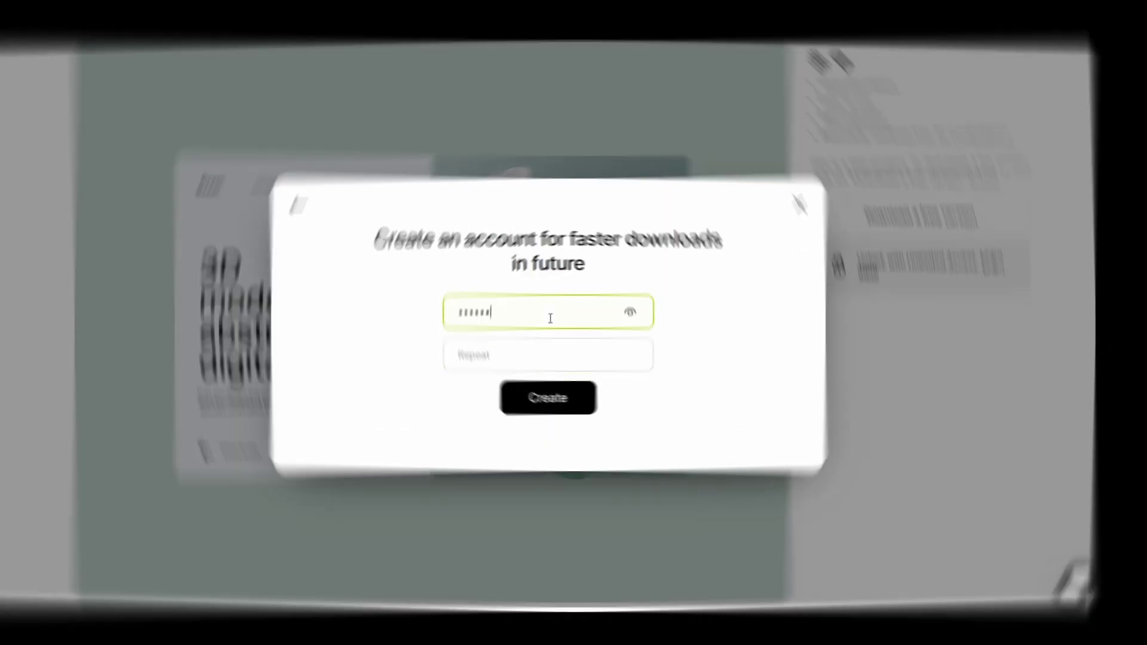
- Enter the new account password and repeat it in the account creation form
type("***")
key("Tab")
type("********")
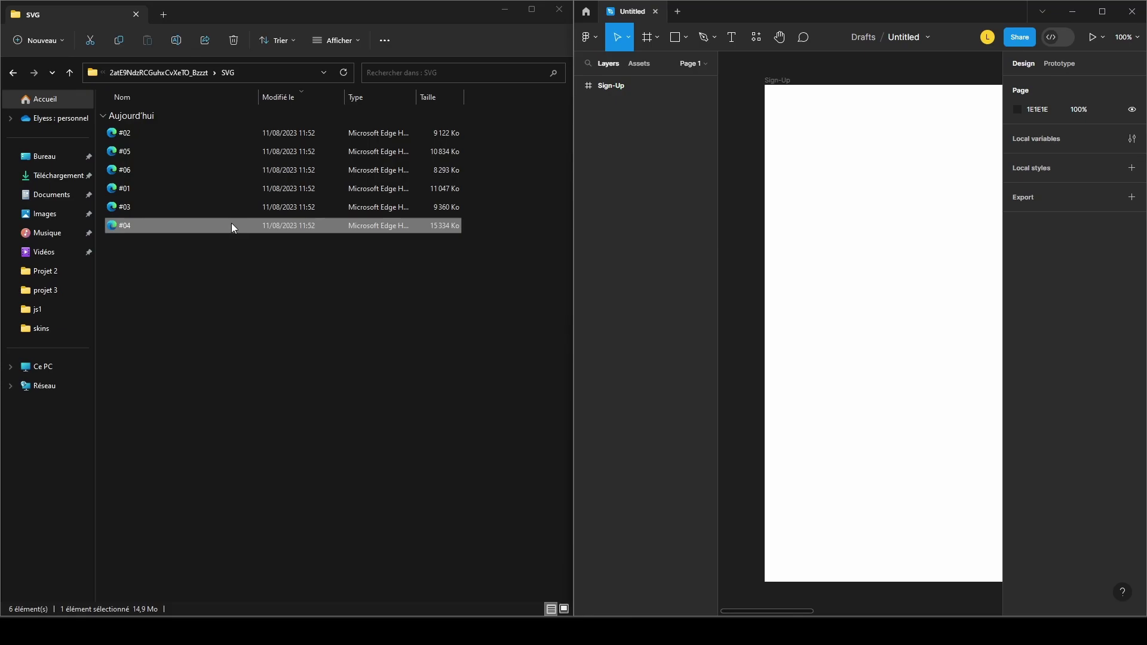
- Import the #04 SVG from the extracted Bzzzt folder into the Figma design and place it beside the Sign-Up frame
left_click_drag(231, 224, 754, 95)
left_click(1103, 12)
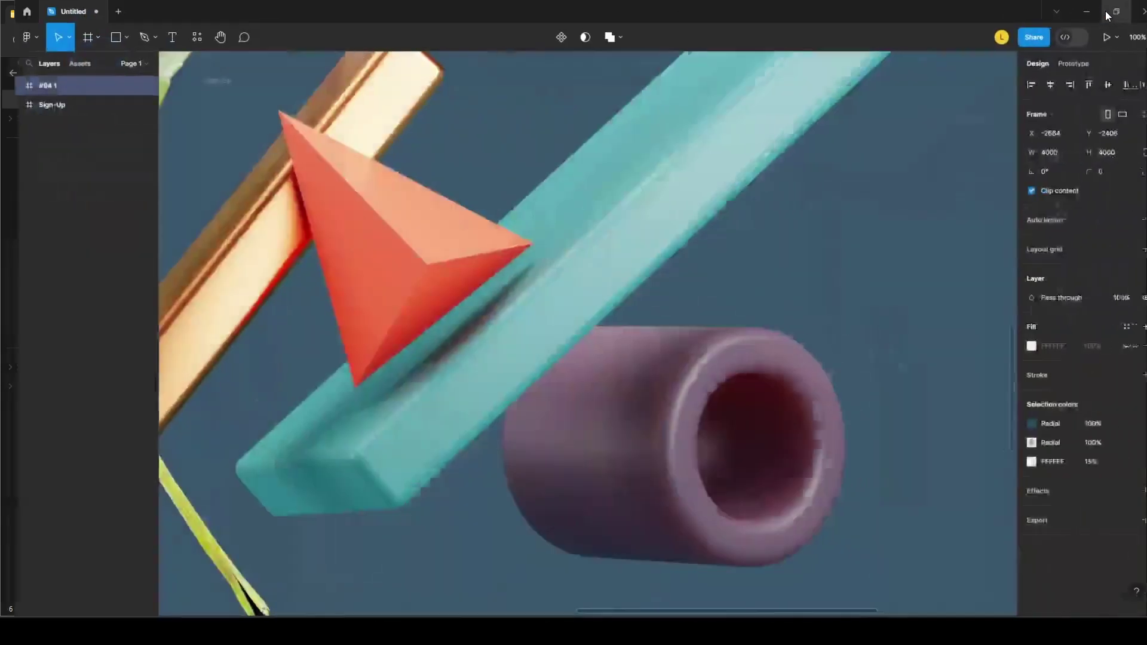
scroll(577, 258, "up", 8)
scroll(577, 258, "down", 10)
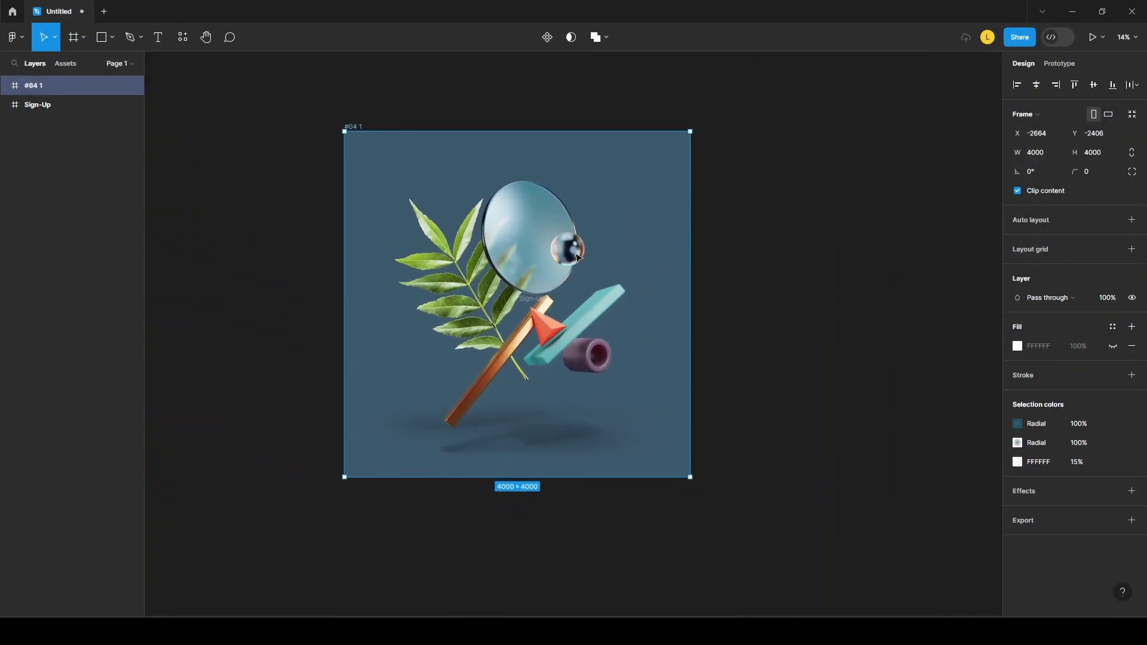
scroll(384, 274, "left", 3)
left_click_drag(513, 271, 306, 332)
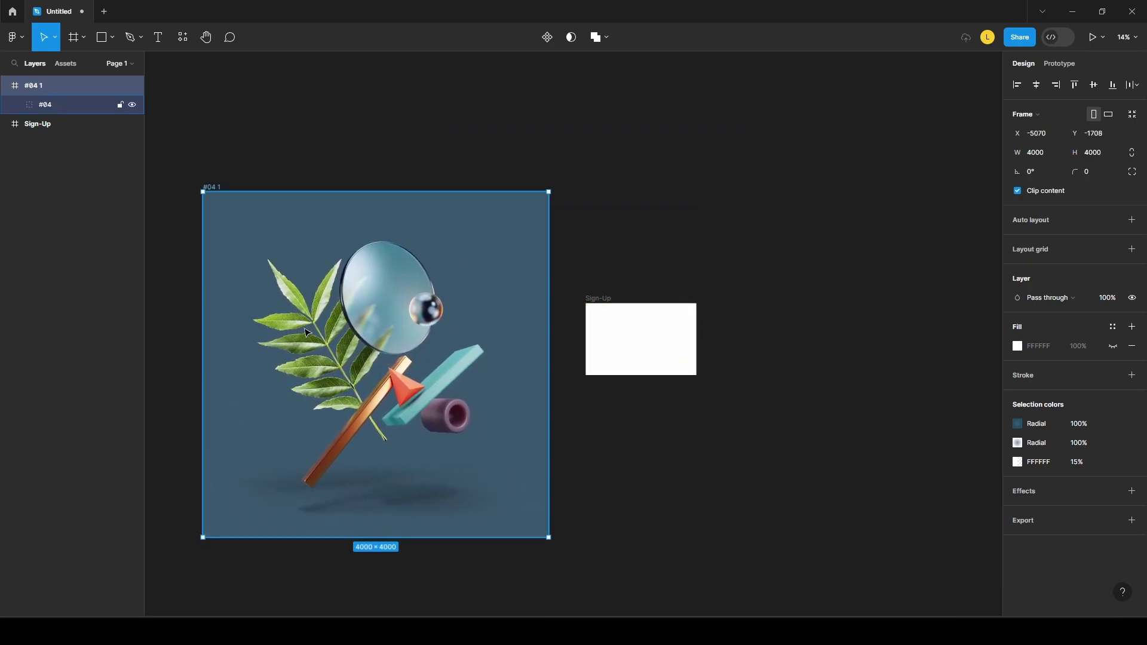
- Ungroup the #04 illustration down to its Abstraction, Shadow and BG layers and move them farther from the Sign-Up frame
right_click(353, 314)
left_click(400, 393)
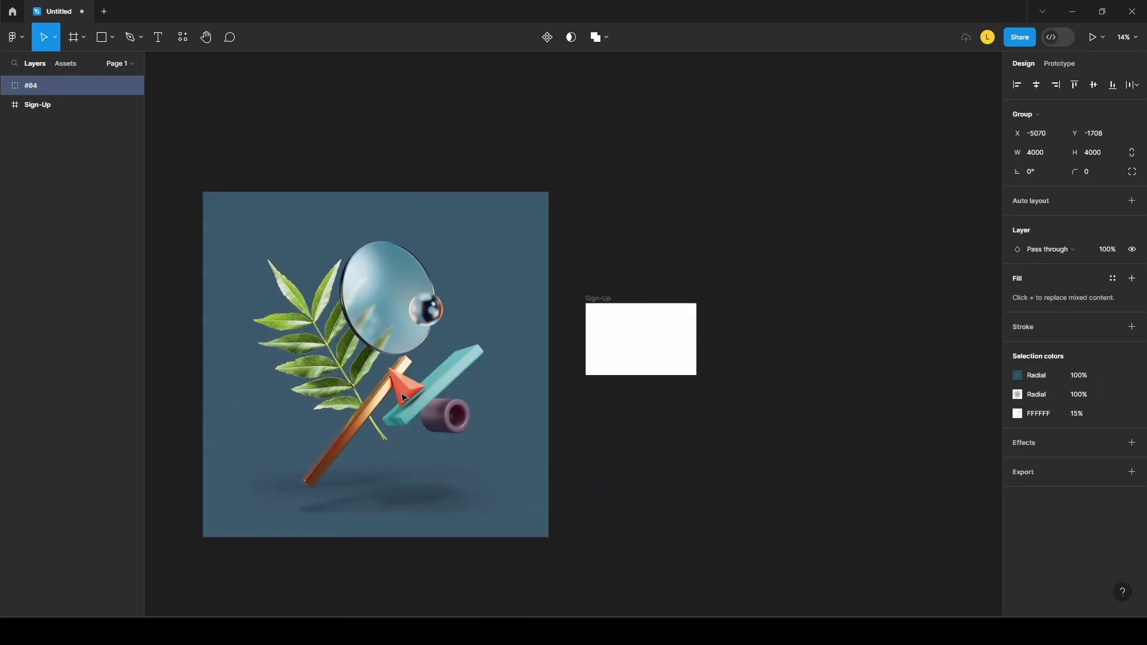
right_click(404, 398)
left_click(445, 413)
left_click_drag(456, 415, 408, 418)
- Shift the shadow image sideways within the Shadow layer's crop
double_click(476, 448)
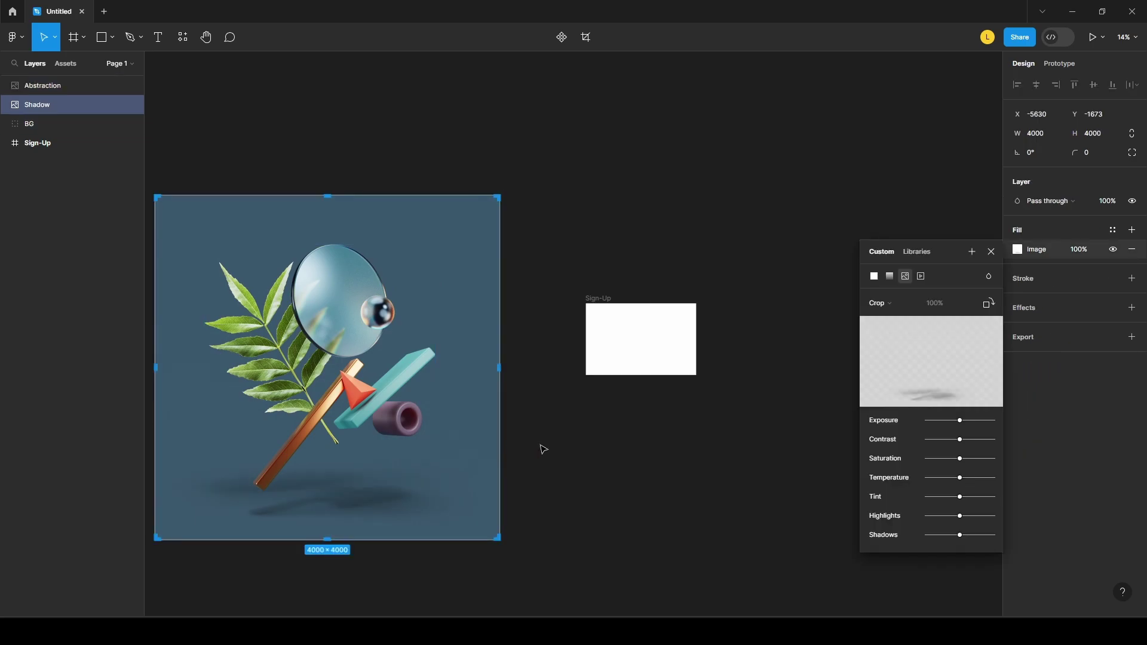
left_click_drag(440, 492, 508, 492)
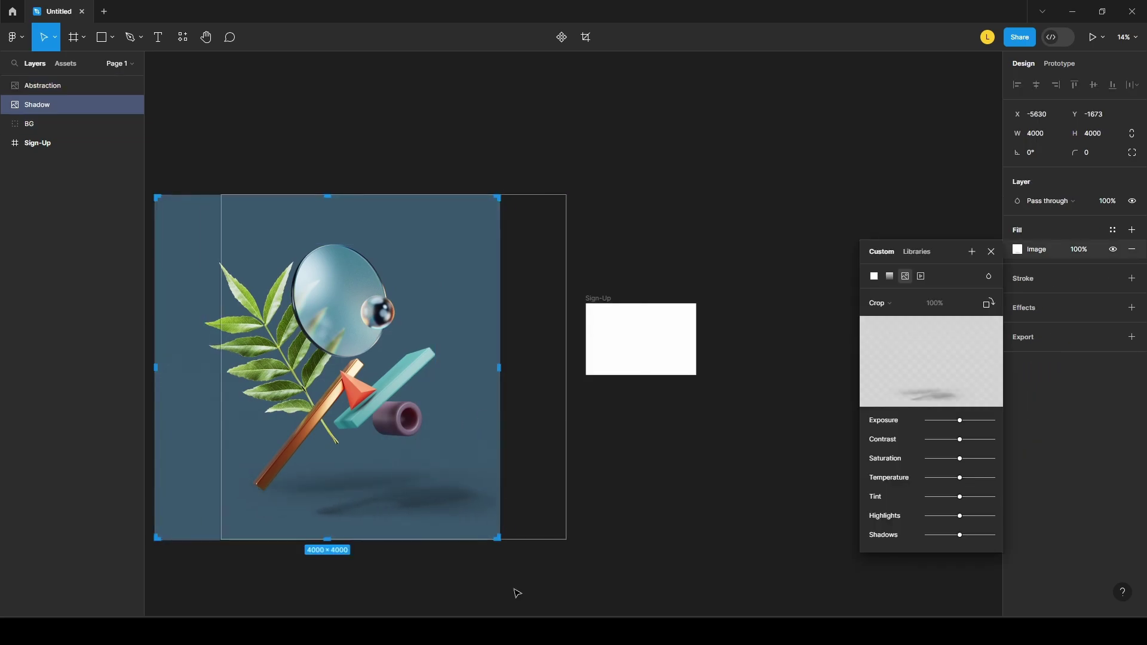
key("Escape")
- Set the Sign-Up frame's fill to 3B586C by sampling the illustration's blue background
left_click(687, 343)
left_click(1027, 348)
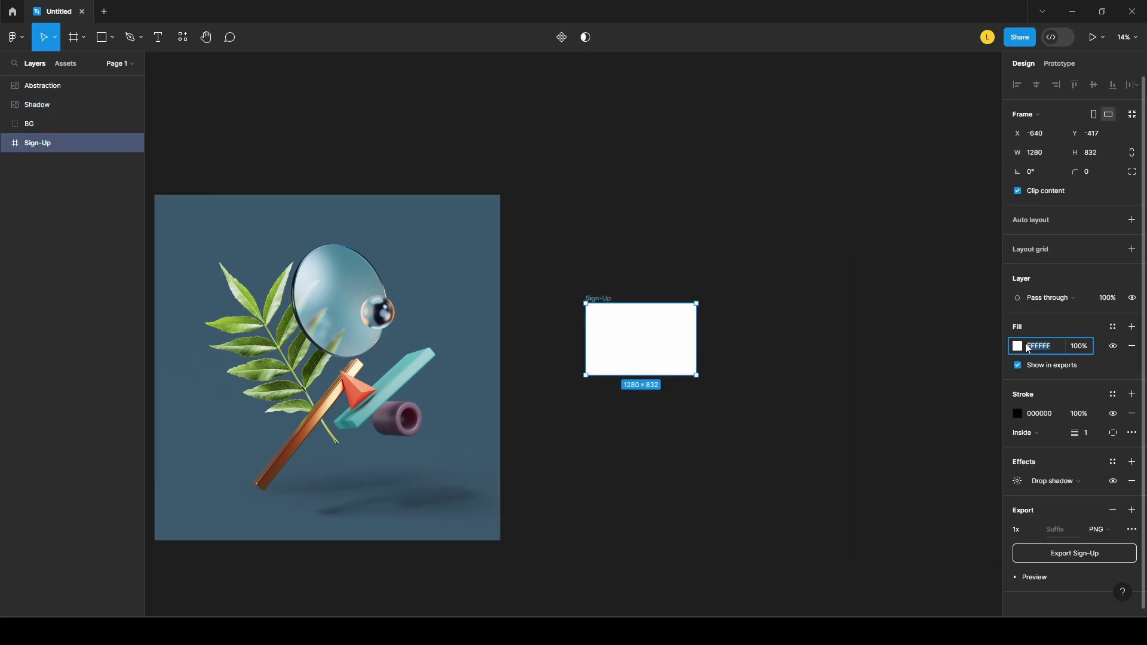
left_click(1017, 346)
left_click(877, 473)
left_click(468, 429)
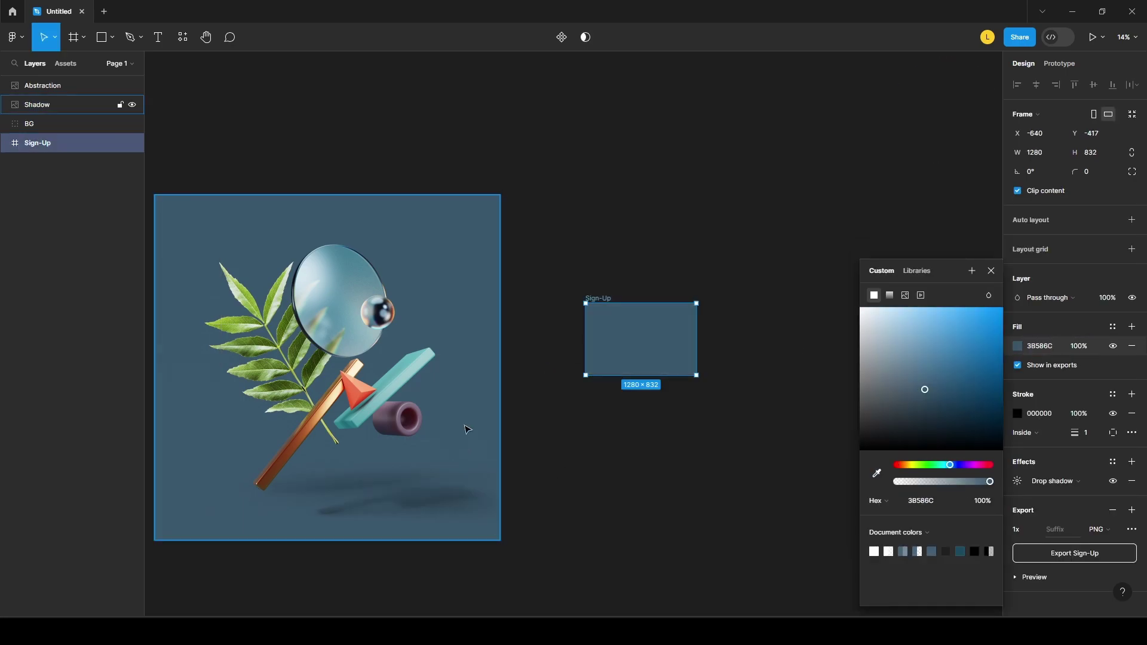
- Select the Abstraction layer and move it into the Sign-Up frame
right_click(336, 248)
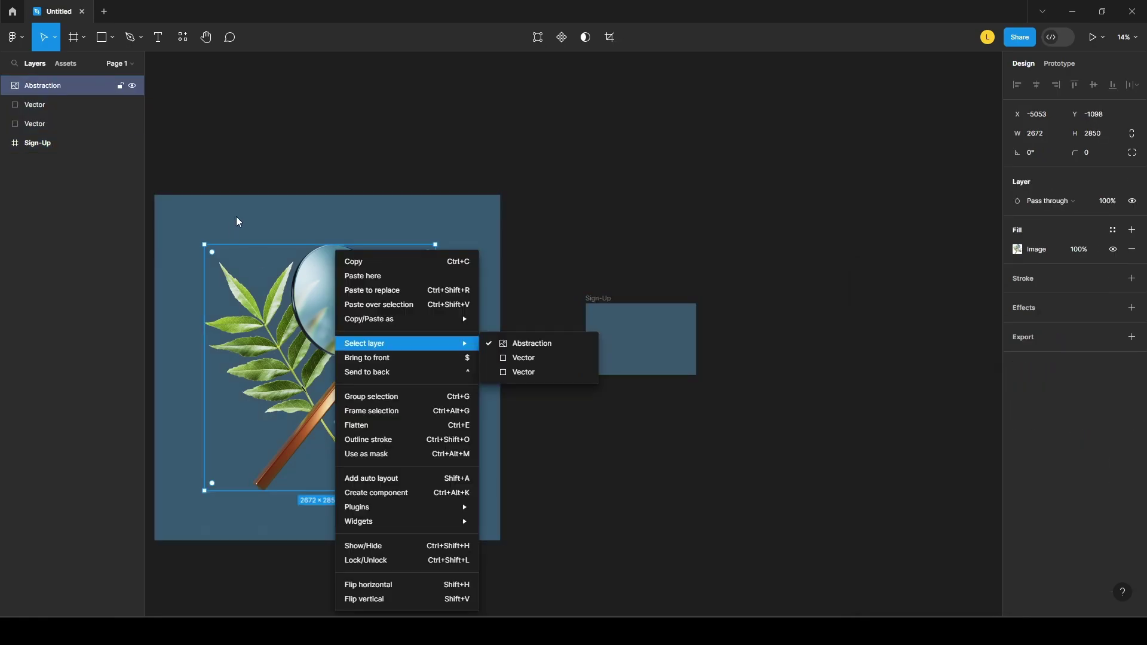
left_click(525, 341)
left_click_drag(320, 294, 563, 348)
- Delete the two 4000 × 4000 background vectors left over from the illustration
left_click(385, 339)
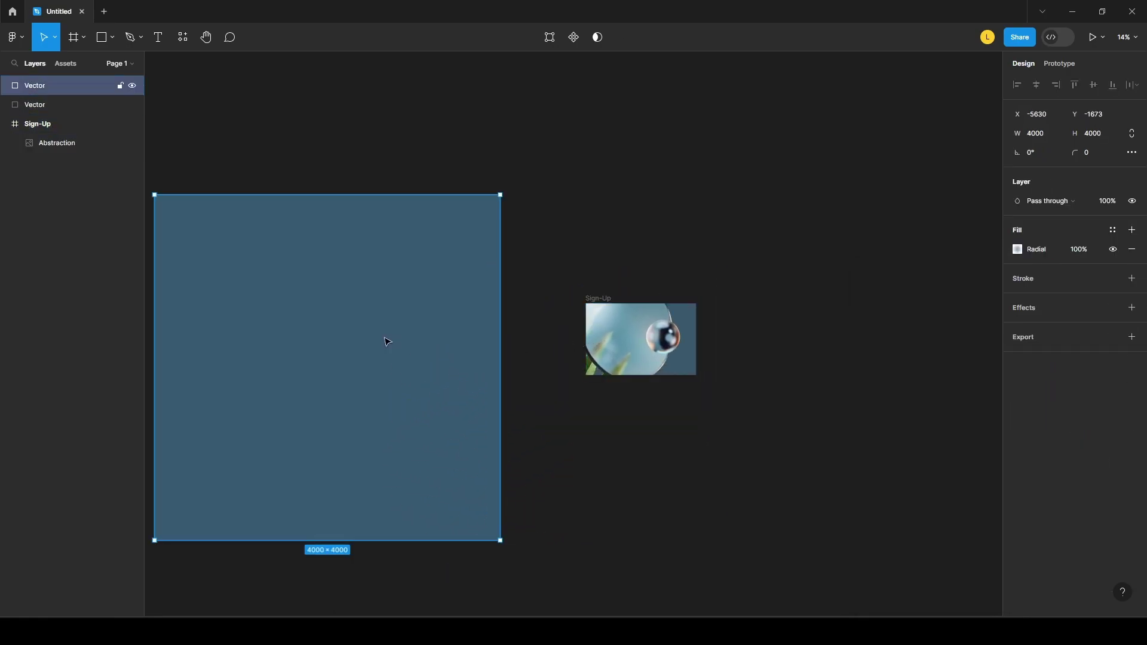
key("Delete")
left_click(387, 342)
key("Delete")
- Reposition the Sign-Up frame on the canvas and select the Abstraction image inside it
left_click(604, 339)
scroll(628, 330, "up", 3)
scroll(632, 332, "down", 1)
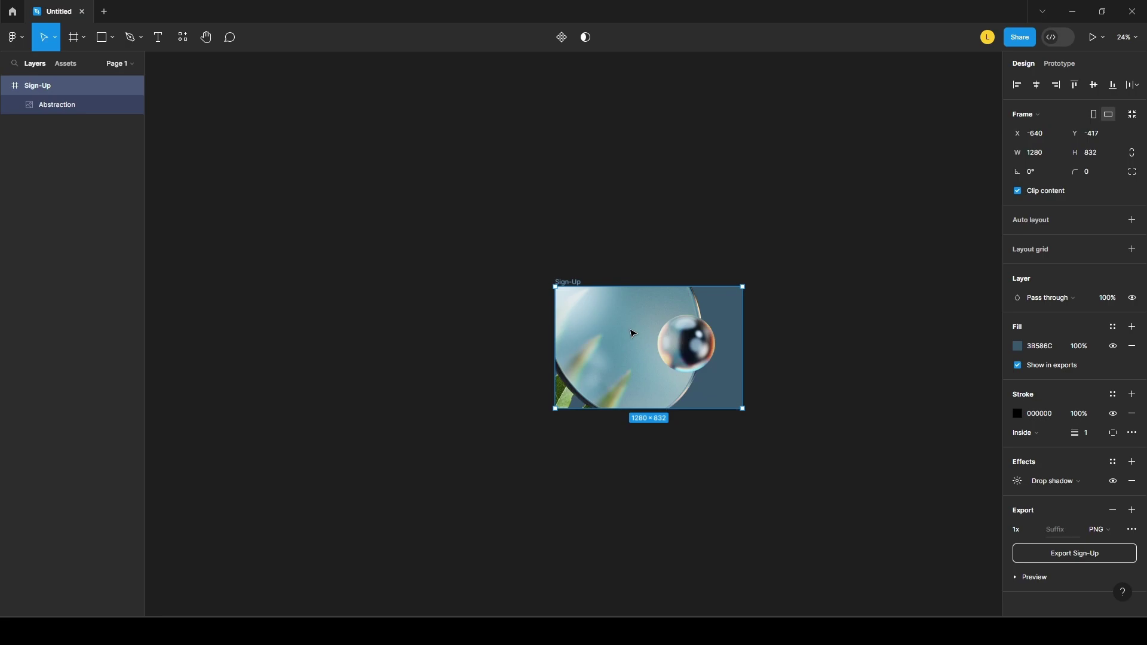
left_click_drag(632, 331, 567, 291)
left_click(566, 291)
- Try to scale the Abstraction image down from its corner, and undo the resize
left_click_drag(326, 191, 352, 172)
key("ctrl+z")
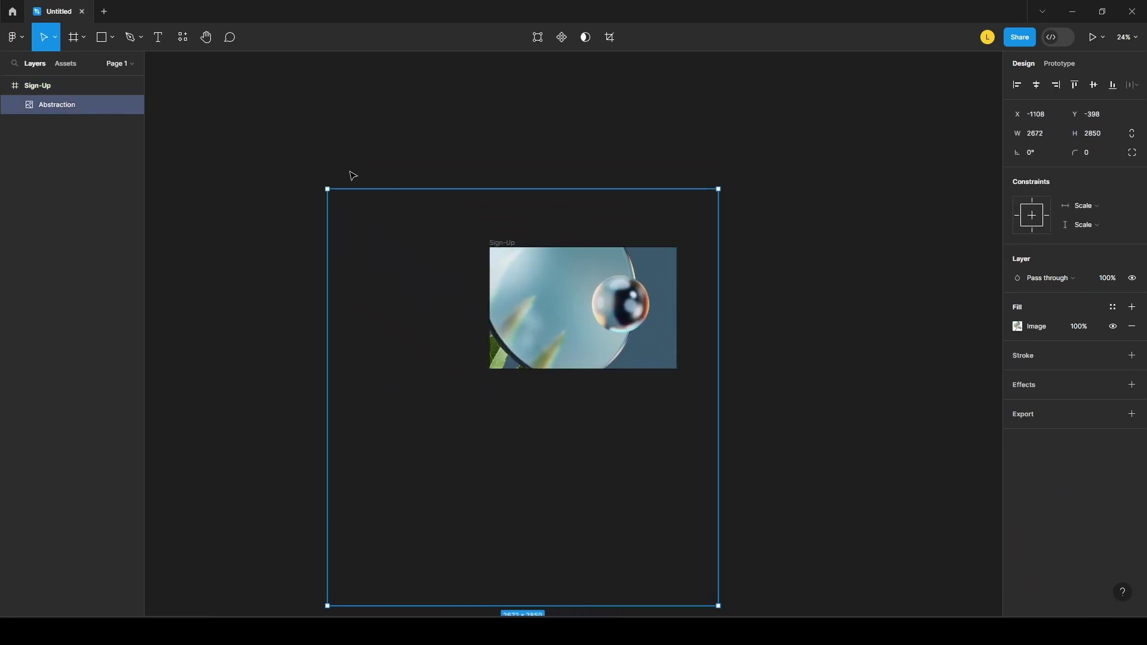
right_click(613, 319)
mouse_move(612, 319)
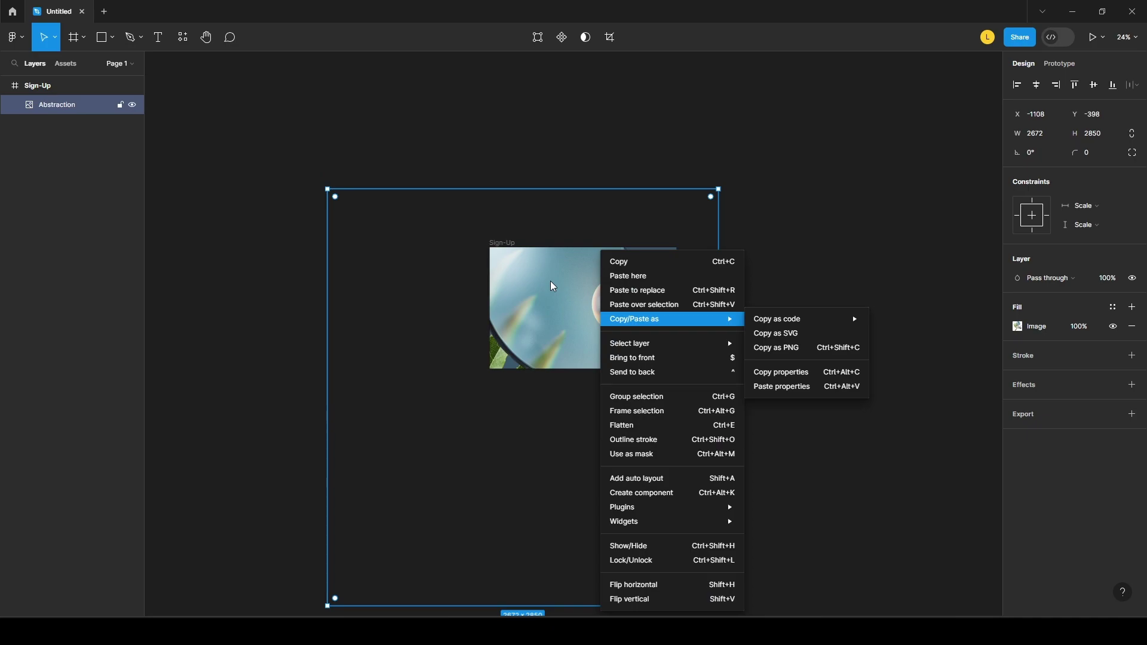
key("Escape")
- Place the Abstraction image outside the Sign-Up frame on the canvas, undoing the trial resize
key("Delete")
left_click(113, 37)
key("Escape")
key("ctrl+z")
left_click_drag(183, 114, 251, 176)
key("ctrl+z")
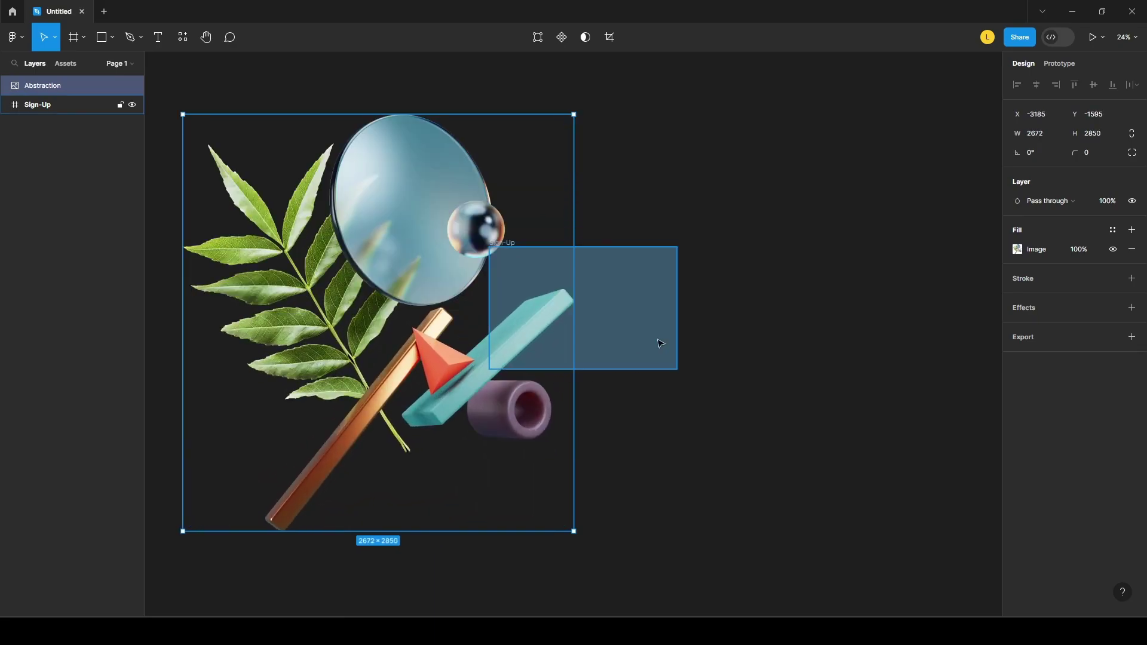
key("ctrl+z")
- Move the Sign-Up frame clear of the Abstraction image, to X -423 and Y -638
left_click_drag(619, 325, 714, 328)
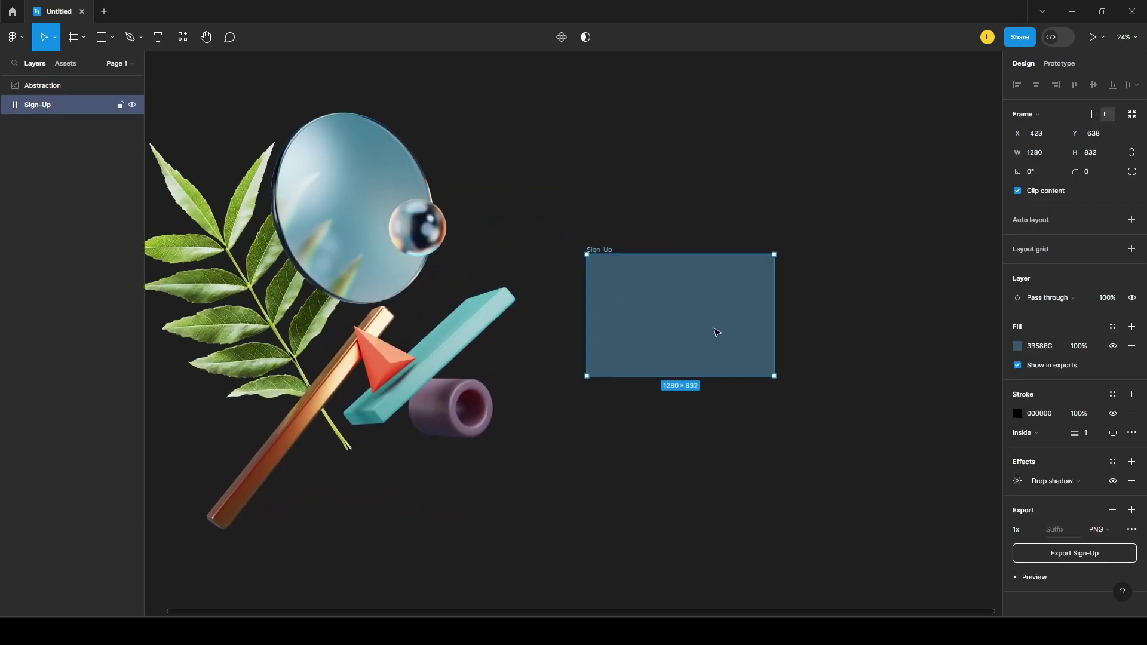
scroll(715, 328, "up", 4)
scroll(682, 299, "up", 1)
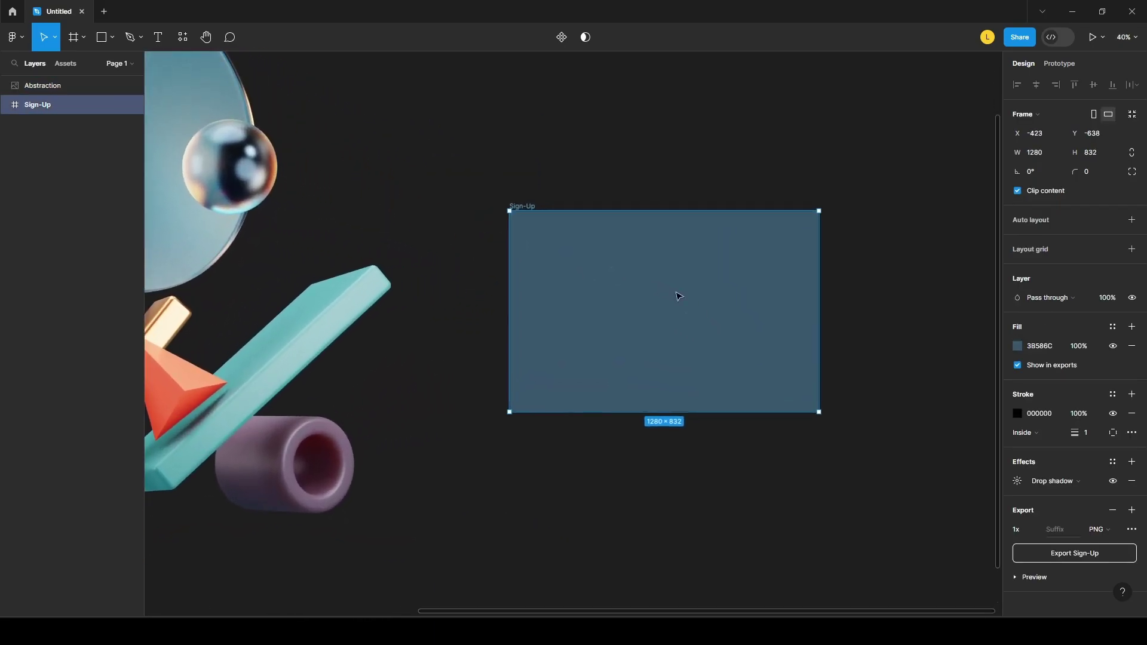
- Draw a rectangle about 820 × 832 covering the right part of the Sign-Up frame at full height
left_click(101, 37)
left_click(112, 37)
left_click(93, 70)
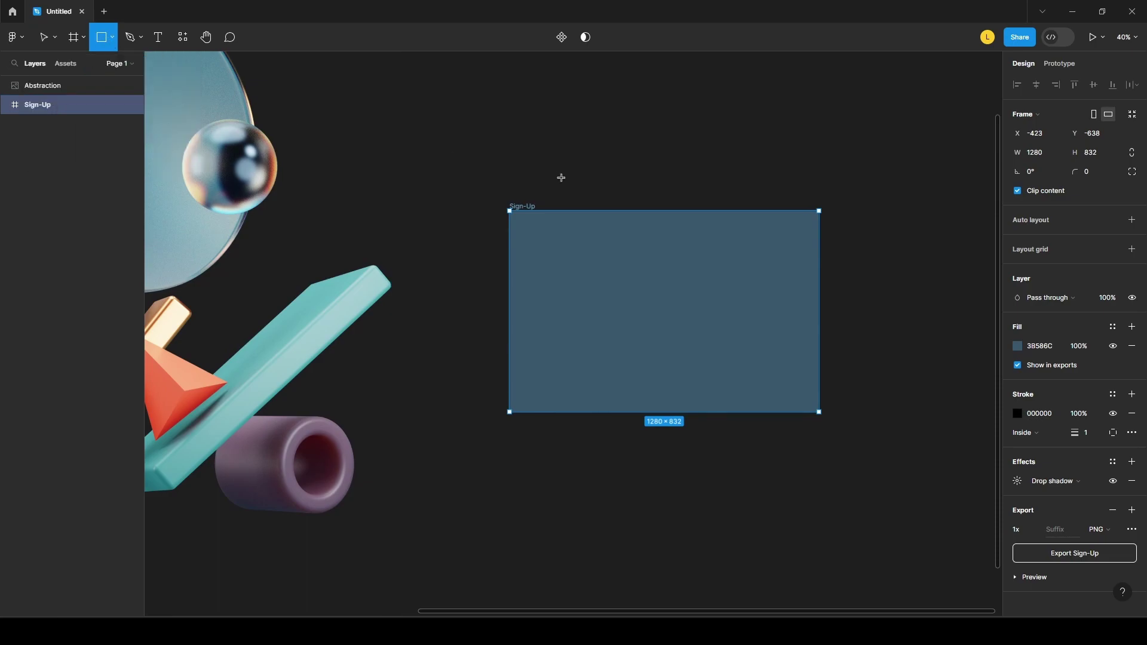
left_click_drag(622, 211, 820, 414)
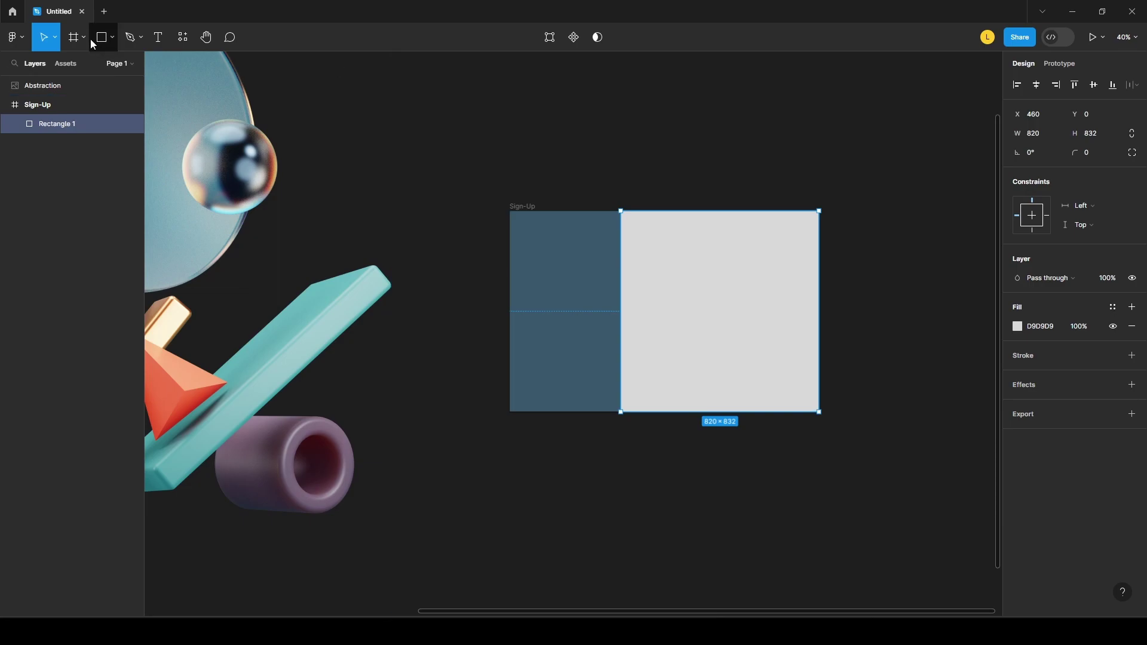
- Set the rectangle's width to 785
left_click(1036, 135)
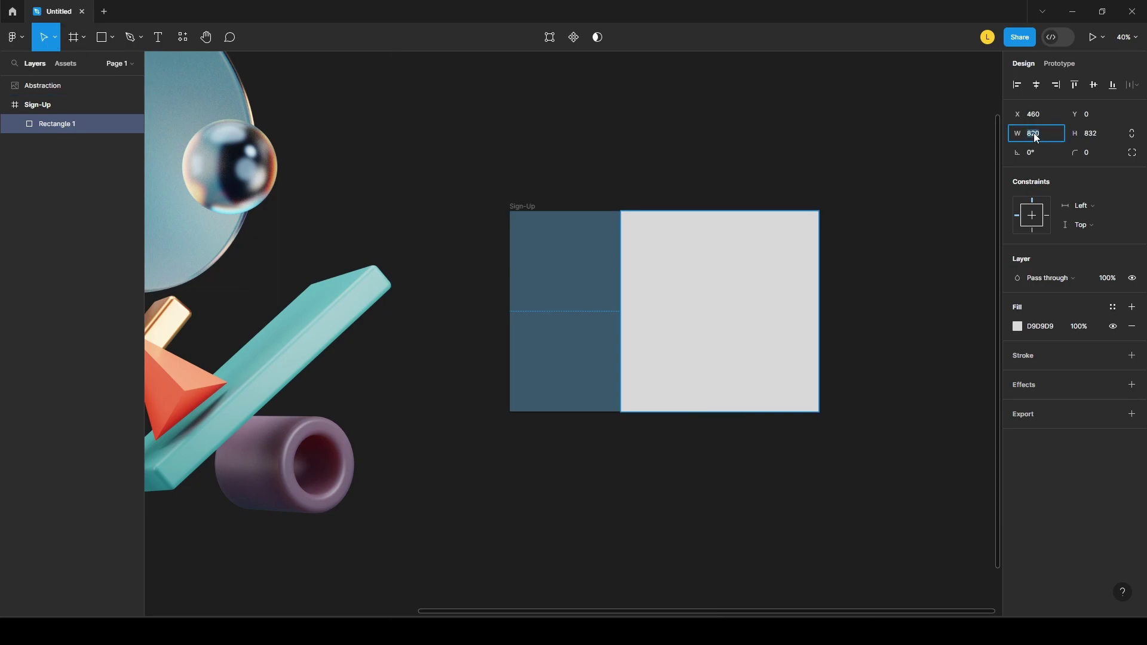
type("785")
key("Return")
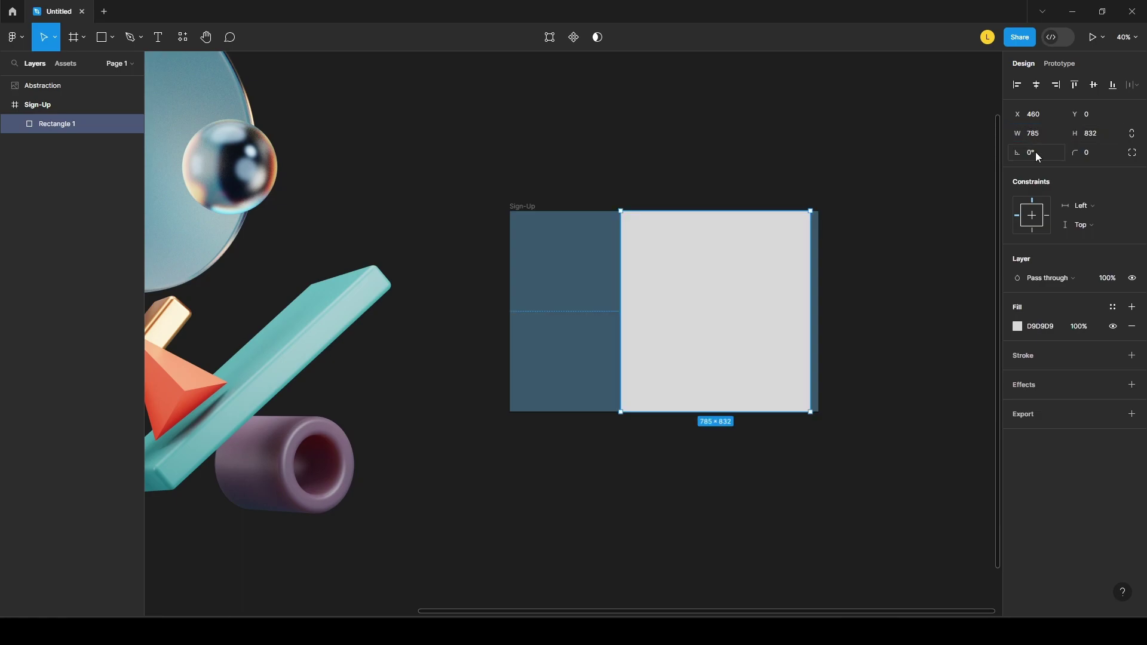
- Round the rectangle's corners and shift it slightly past the Sign-Up frame's right edge
left_click(1035, 152)
left_click(1094, 156)
left_click_drag(735, 328, 750, 329)
left_click(686, 443)
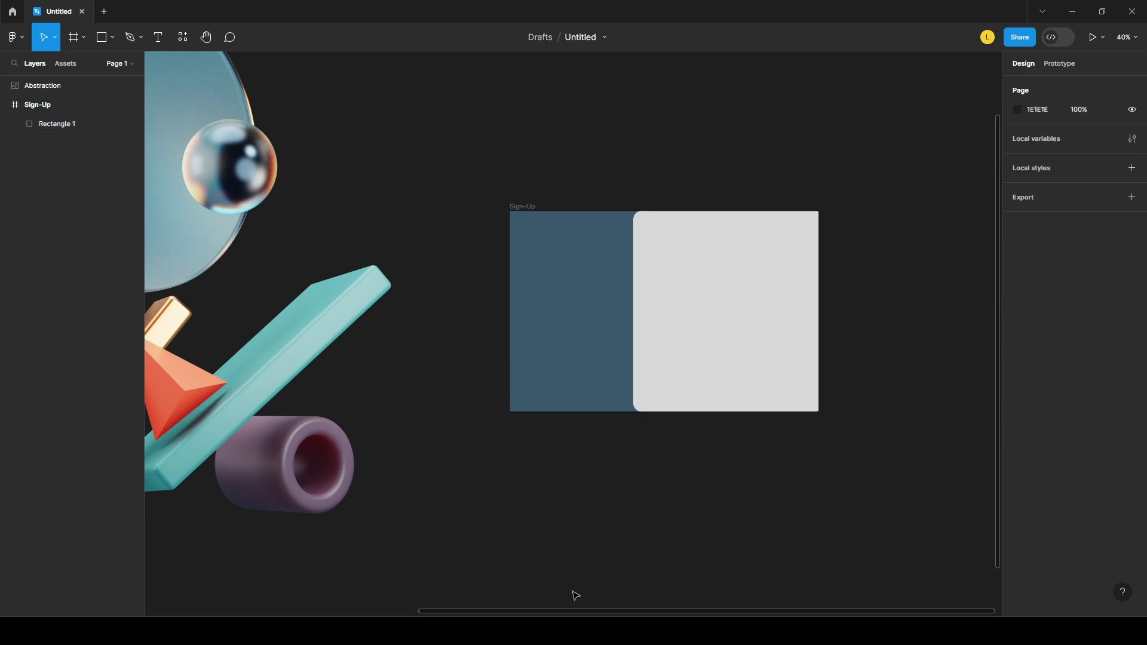
- Import the black and white minimalist business logo PNG from the Downloads folder into the Sign-Up frame
mouse_move(562, 630)
left_click(510, 558)
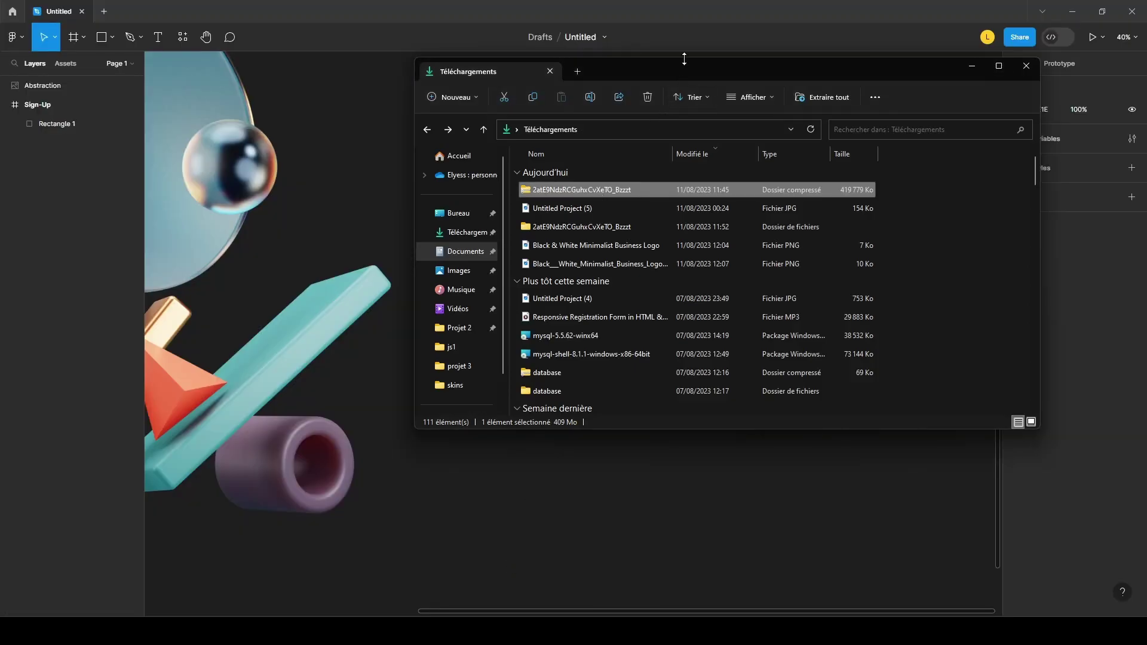
left_click_drag(684, 58, 691, 79)
left_click_drag(586, 212, 568, 249)
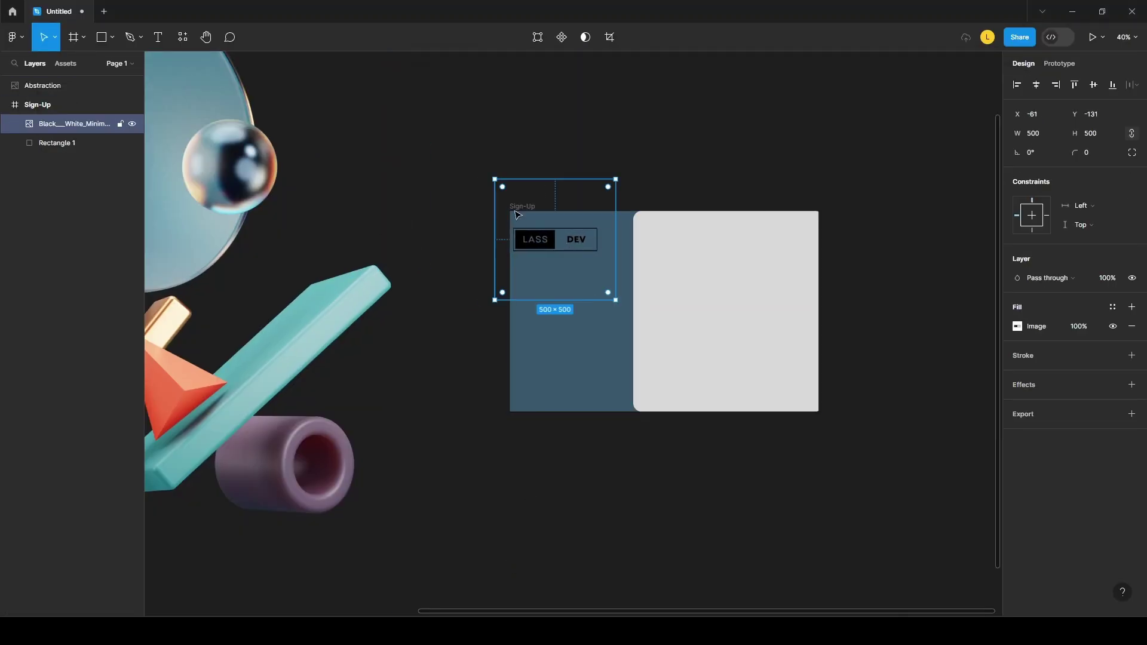
- Scale the LASS DEV logo down and position it in the Sign-Up frame's upper left corner
mouse_move(494, 181)
left_mouse_down()
mouse_move(549, 239)
mouse_move(487, 184)
mouse_move(500, 197)
left_mouse_up()
scroll(542, 232, "up", 3)
left_click_drag(547, 250, 536, 236)
left_click(427, 229)
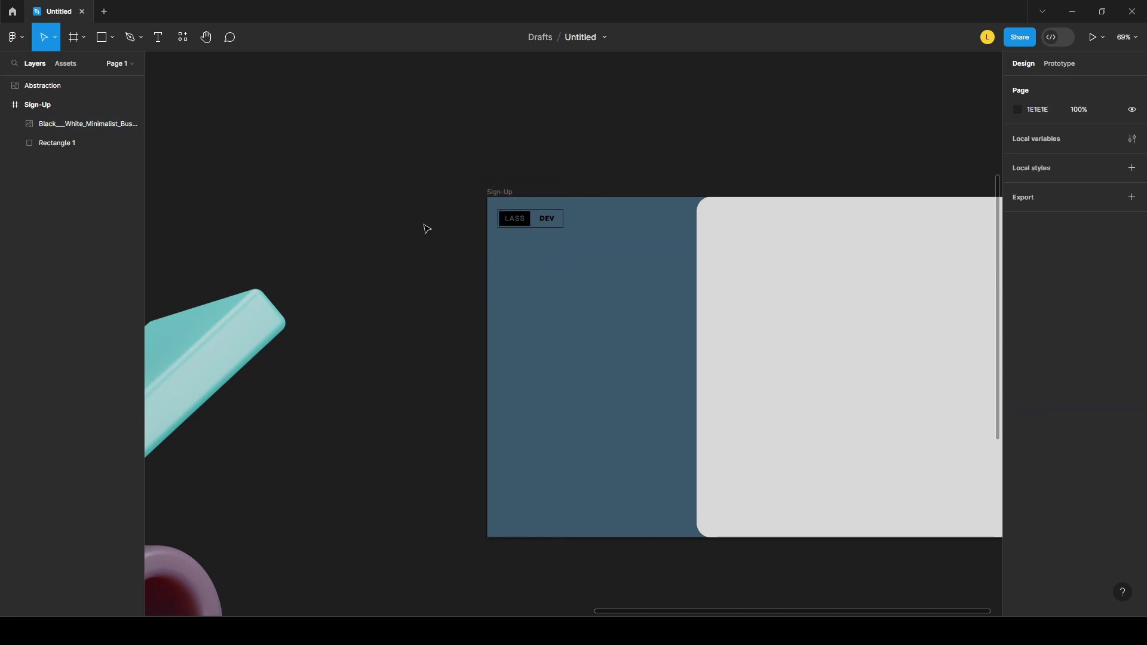
- Add a text box about 374 × 224 below the logo reading "Finf 3D Objects. mockups and illustration here"
left_click(158, 37)
left_click_drag(515, 258, 669, 350)
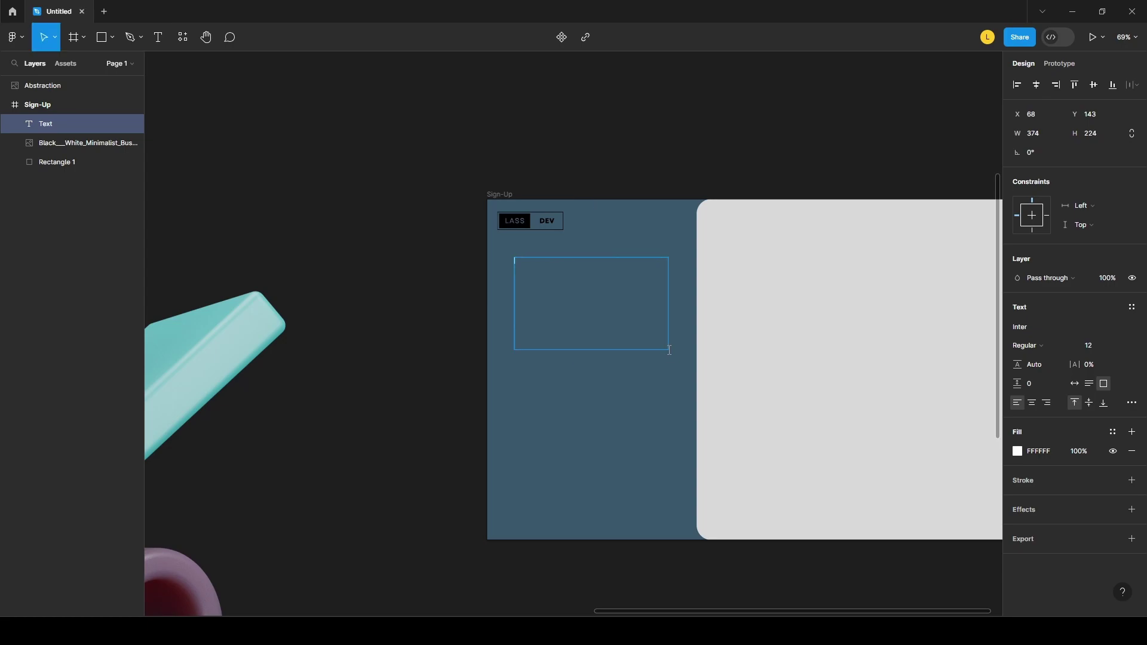
type("Finf 3D Objects. mockups and illus")
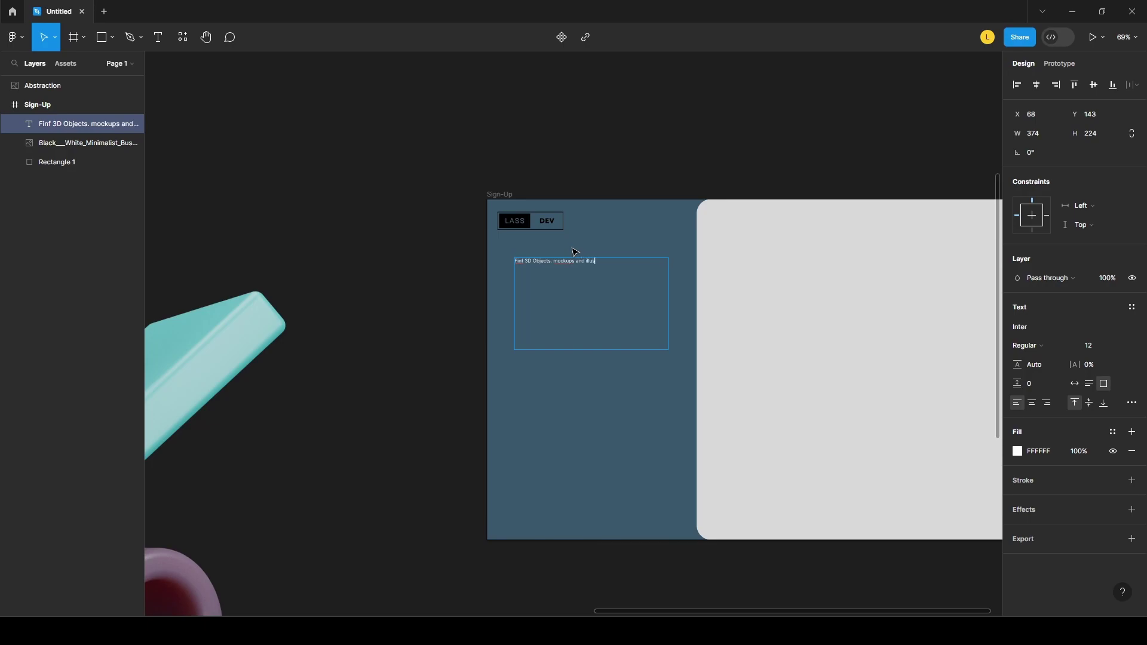
type("tration here")
- Set the tagline's font to Telex and its size to 24
left_click(1033, 332)
type("Tele")
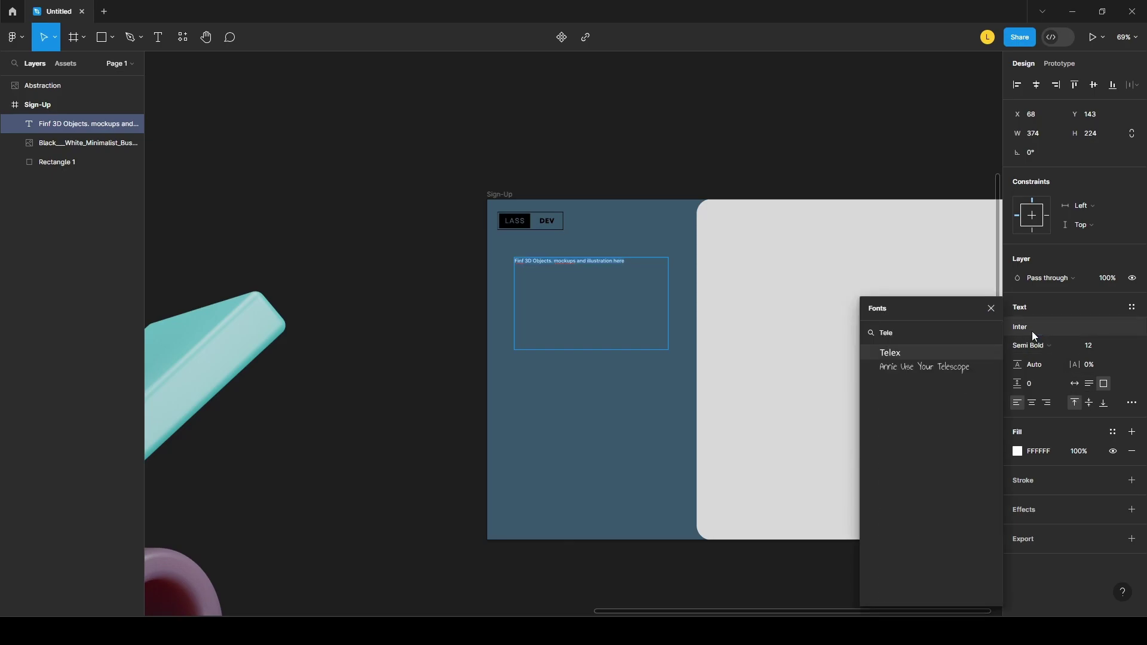
key("Down")
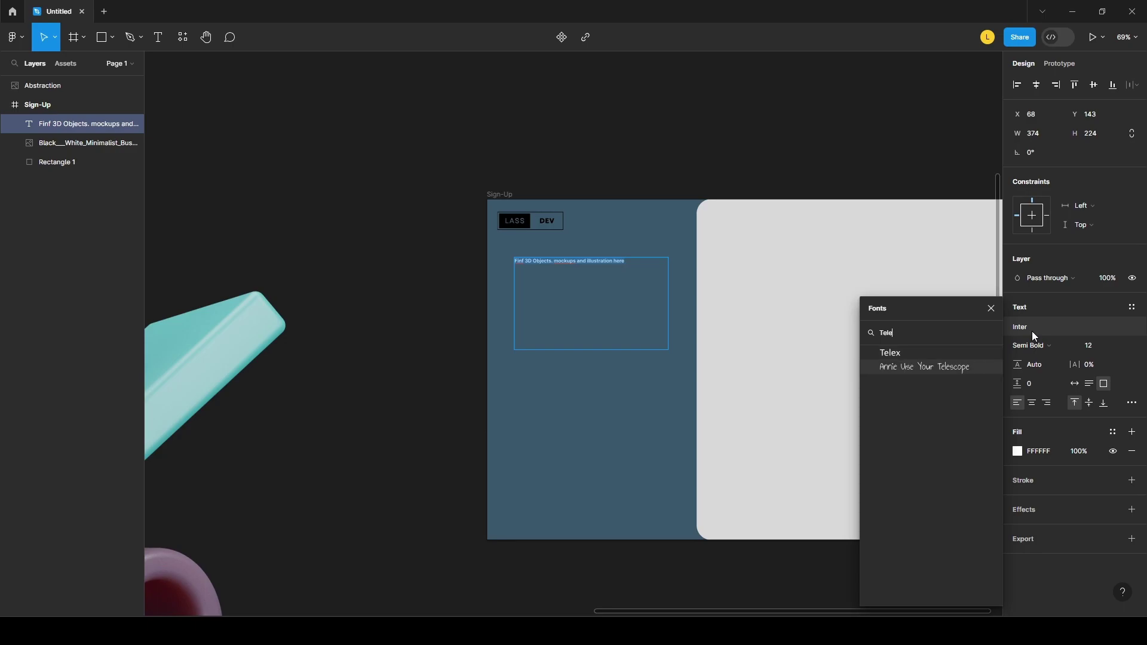
key("Return")
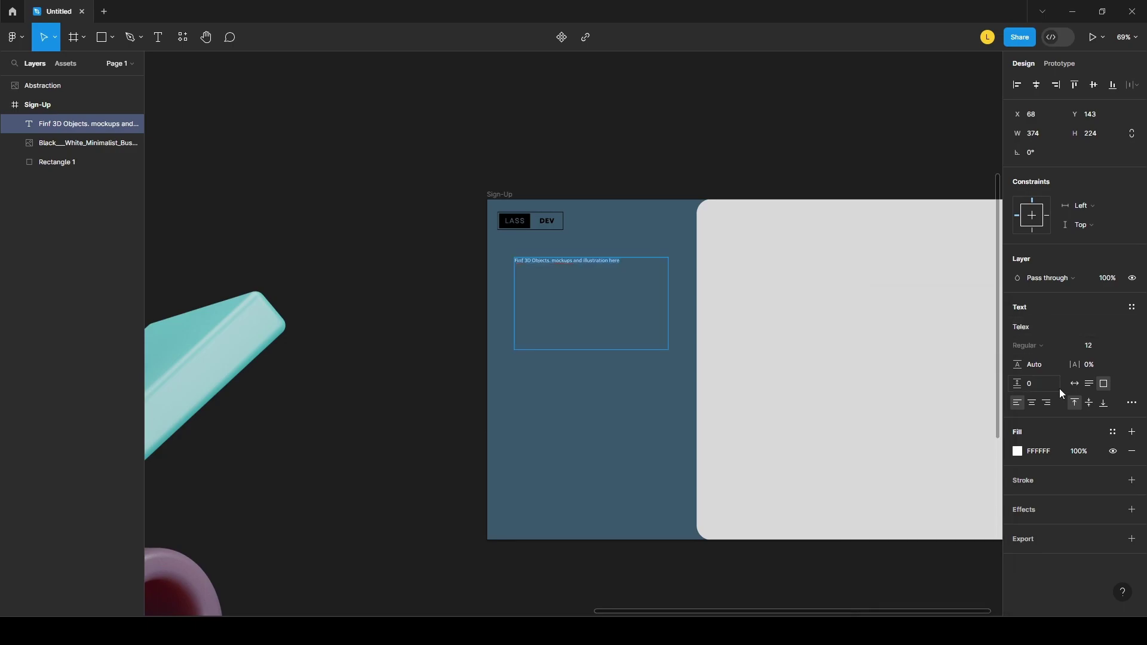
left_click(1092, 347)
key("Return")
key("Return")
- Correct the tagline's first word to "Find" and capitalize "Mockups"
left_click(535, 264)
key("BackSpace")
key("BackSpace")
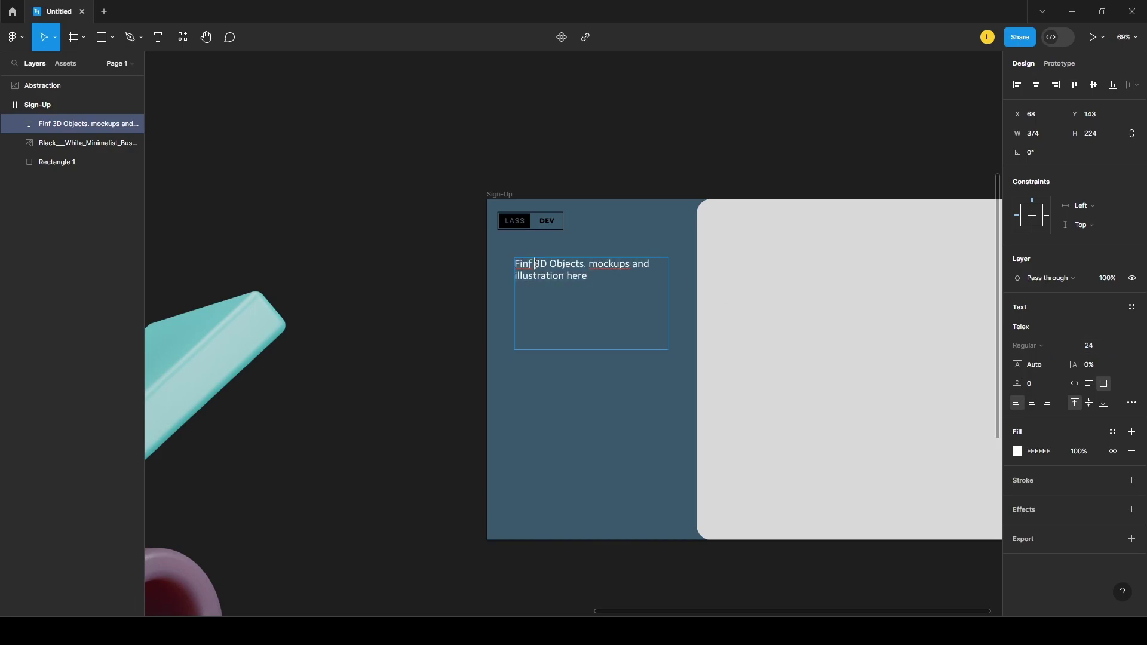
type("d")
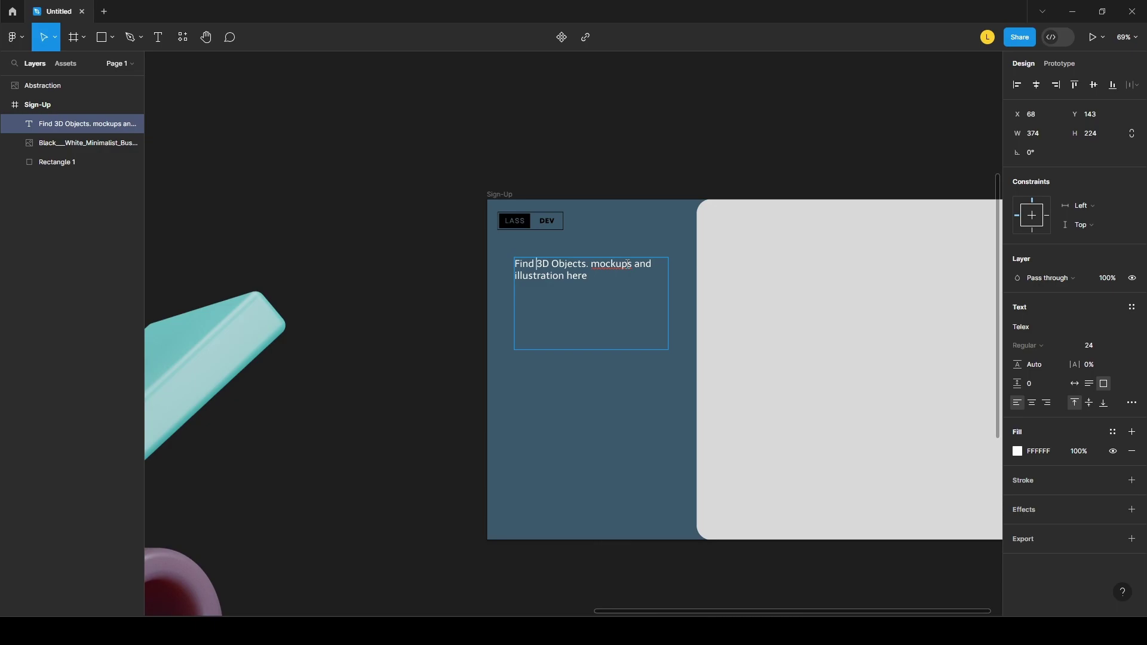
key("BackSpace")
type("M")
key("Escape")
- Move the tagline text box closer to the logo, to about X 35, Y 120
left_click_drag(604, 313, 592, 304)
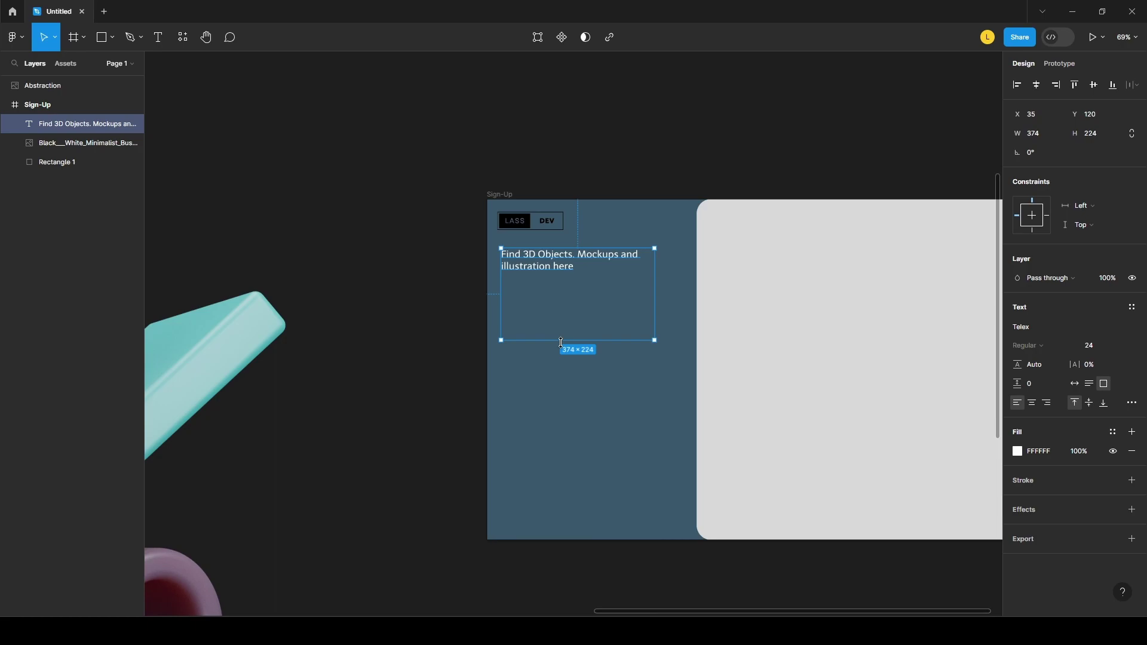
left_click(599, 159)
scroll(599, 159, "down", 5)
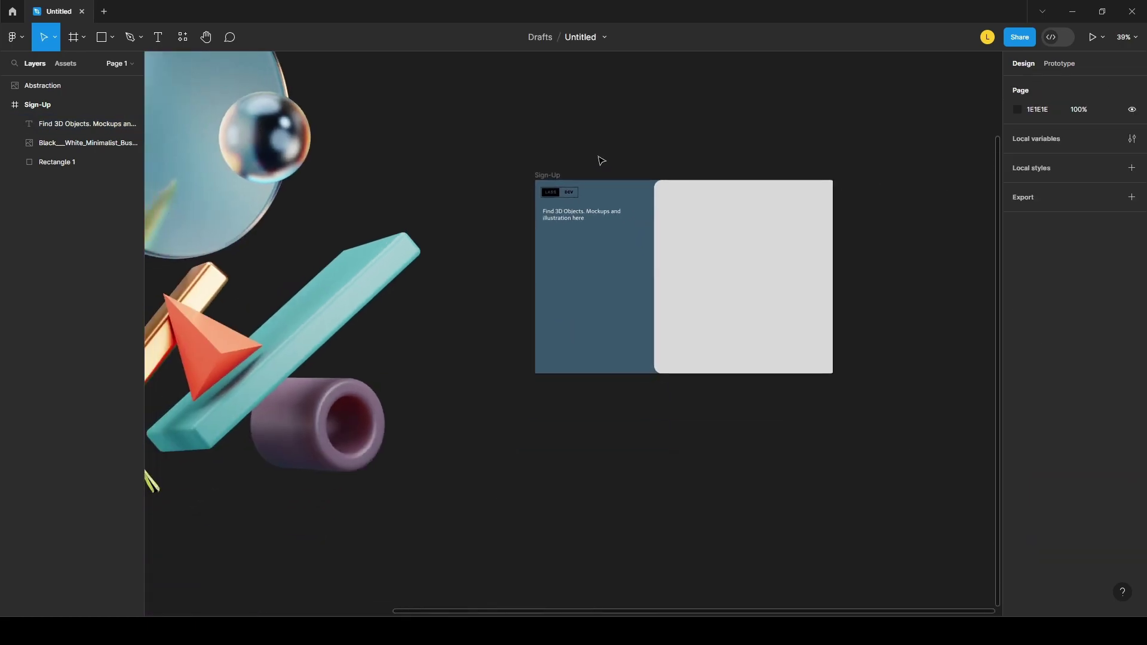
scroll(689, 133, "left", 3)
scroll(693, 134, "down", 3)
scroll(692, 154, "right", 2)
scroll(688, 167, "up", 3)
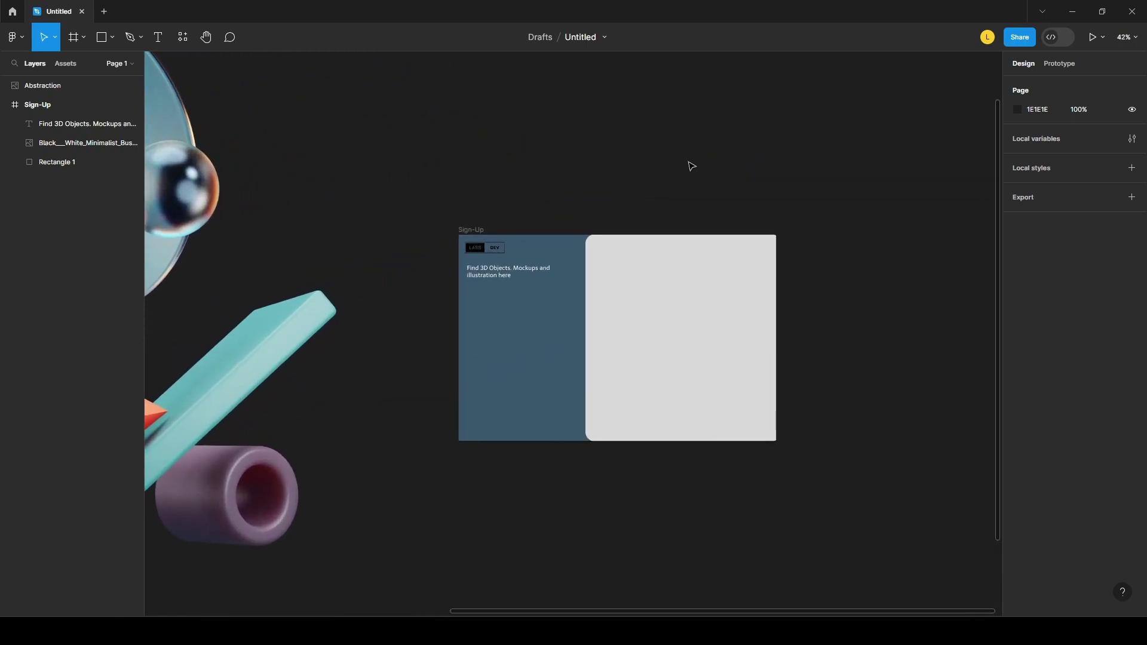
- Set the tagline's letter spacing to 8%
left_click(531, 283)
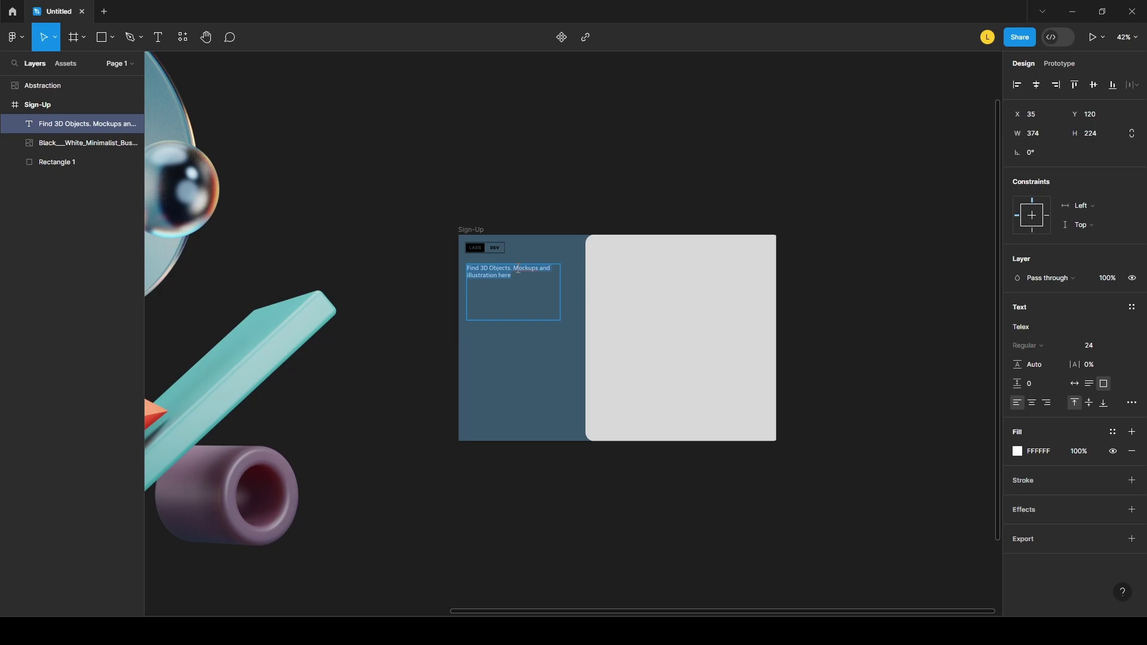
left_click(1043, 367)
key("Return")
left_click(681, 190)
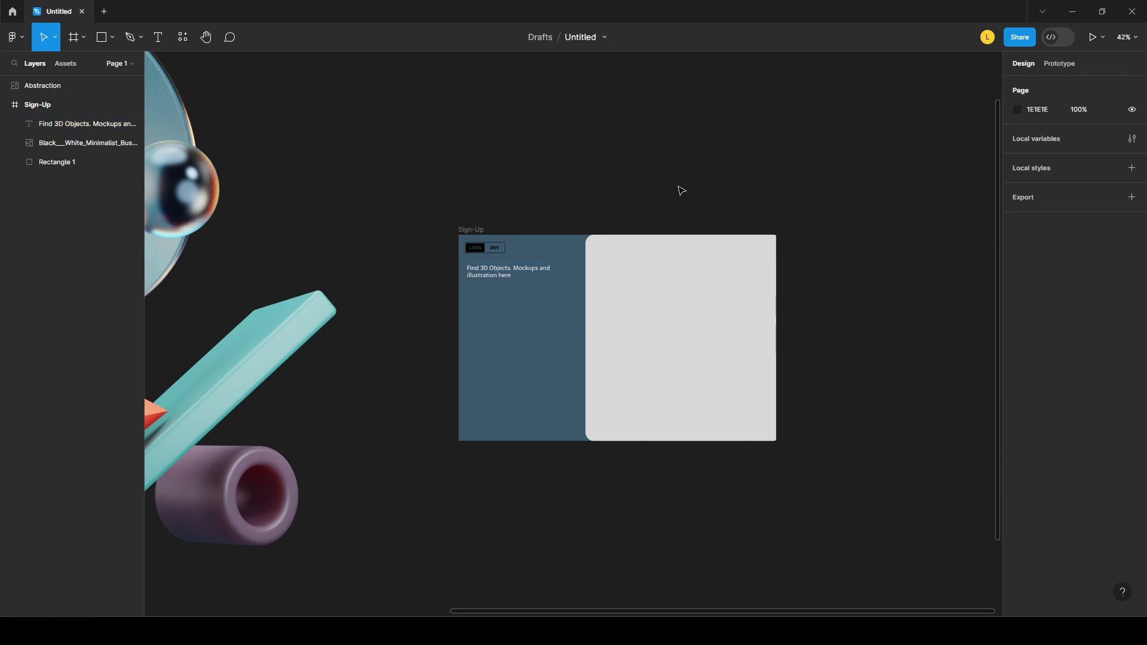
left_click(520, 278)
left_click(1091, 365)
type("8")
key("Return")
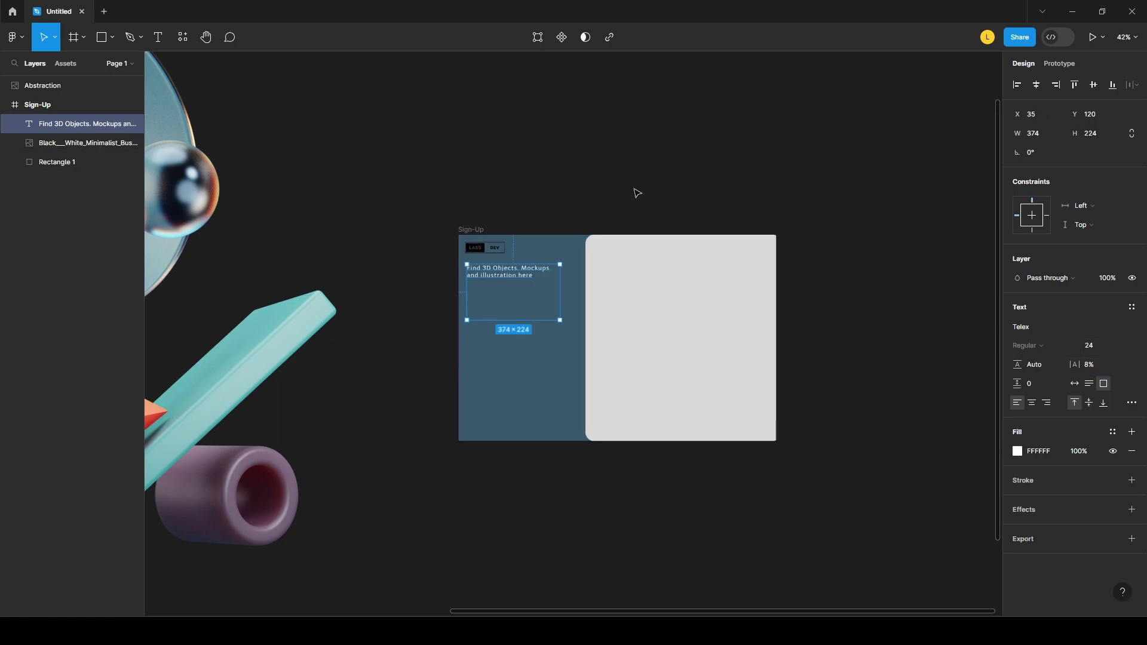
left_click(561, 165)
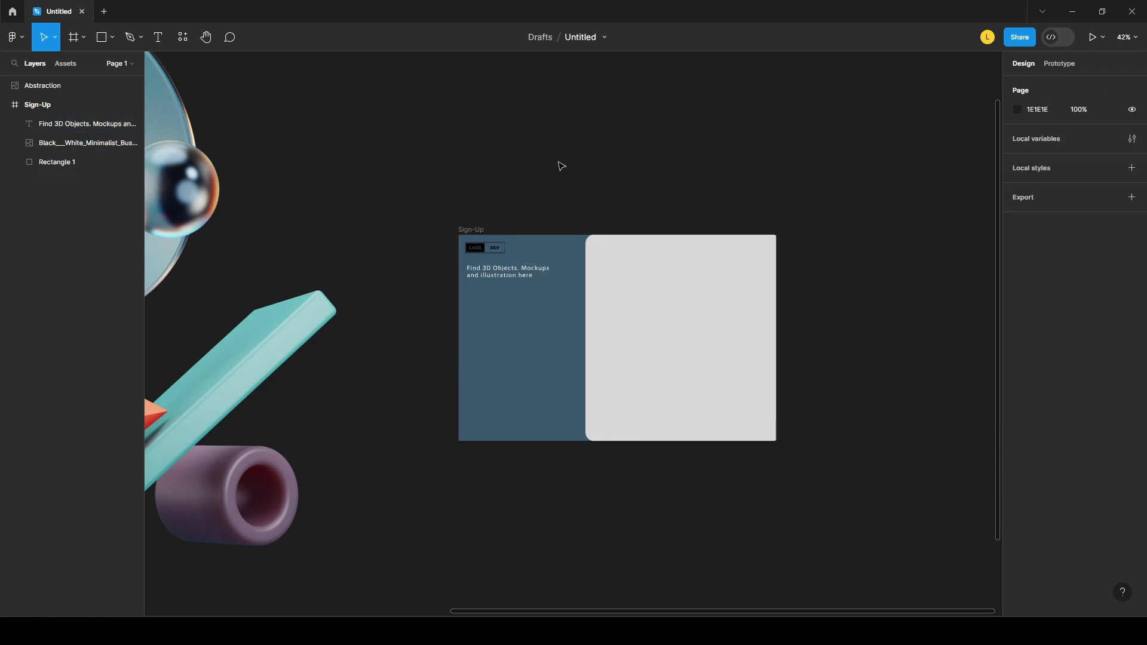
- Scale the Abstraction image down to about 758 × 763 and place it inside the Sign-Up frame over the blue area
left_click(302, 303)
scroll(303, 302, "down", 5)
left_click_drag(303, 303, 606, 313)
left_click_drag(439, 190, 522, 260)
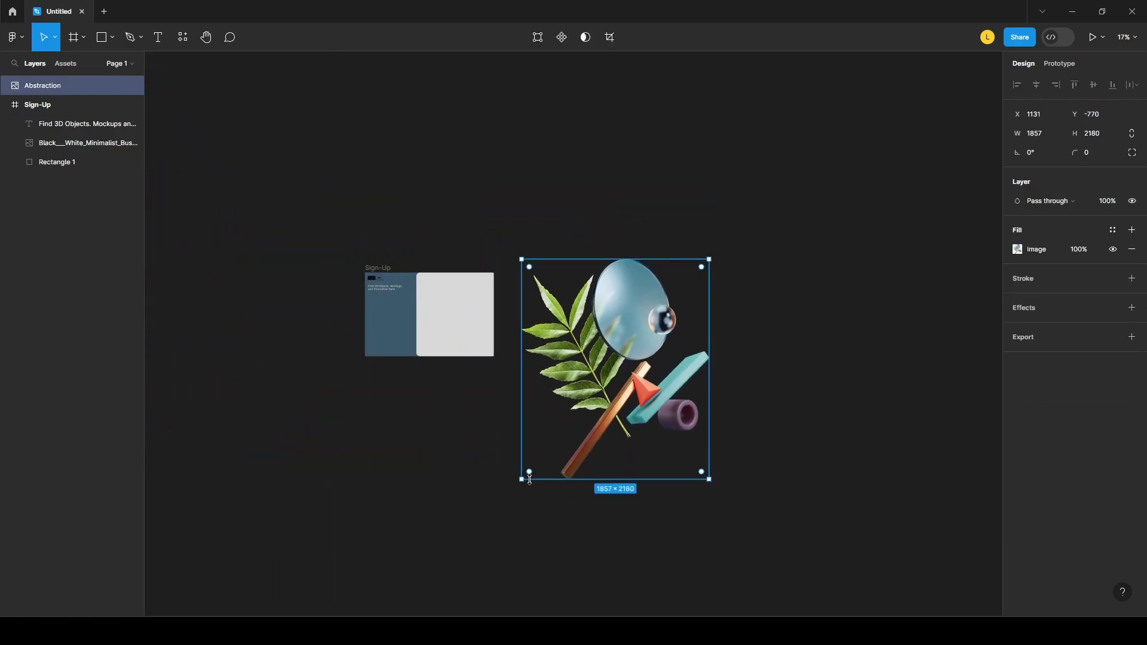
left_click_drag(523, 260, 594, 356)
left_click_drag(628, 395, 382, 310)
left_click_drag(349, 272, 389, 306)
scroll(455, 271, "up", 3)
scroll(456, 270, "up", 3)
scroll(460, 287, "down", 1)
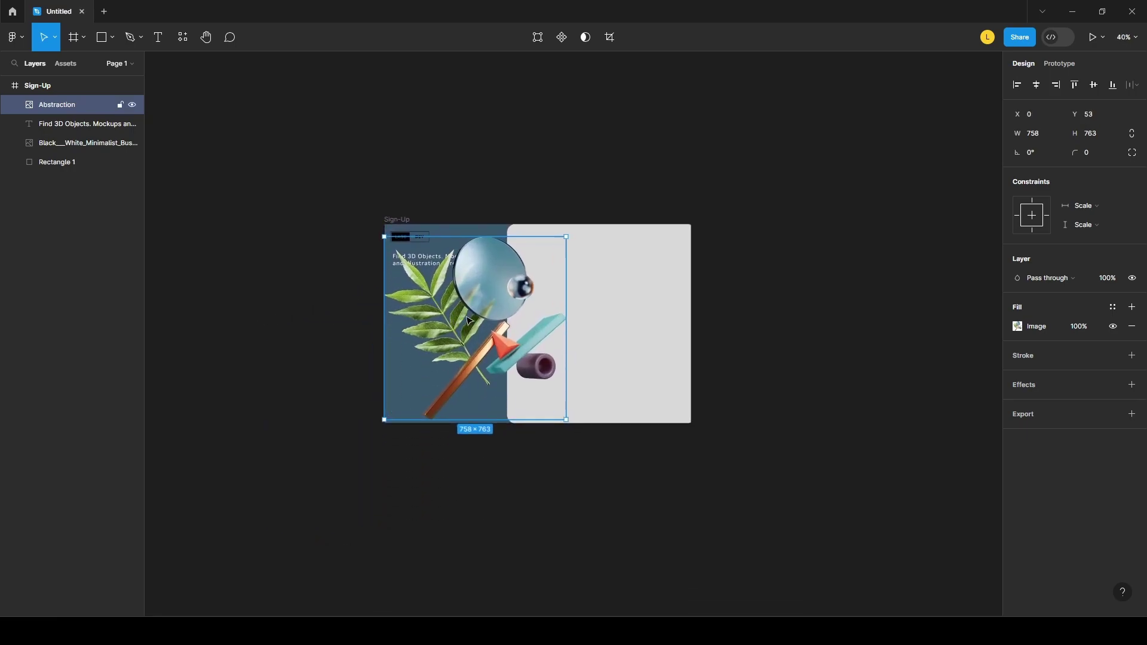
- Resize the Abstraction image to about 717 × 723 and move it below the tagline in the frame's lower left corner
left_click_drag(469, 319, 493, 328)
left_click_drag(410, 246, 431, 274)
mouse_move(487, 326)
left_mouse_down()
mouse_move(511, 328)
mouse_move(488, 327)
left_mouse_up()
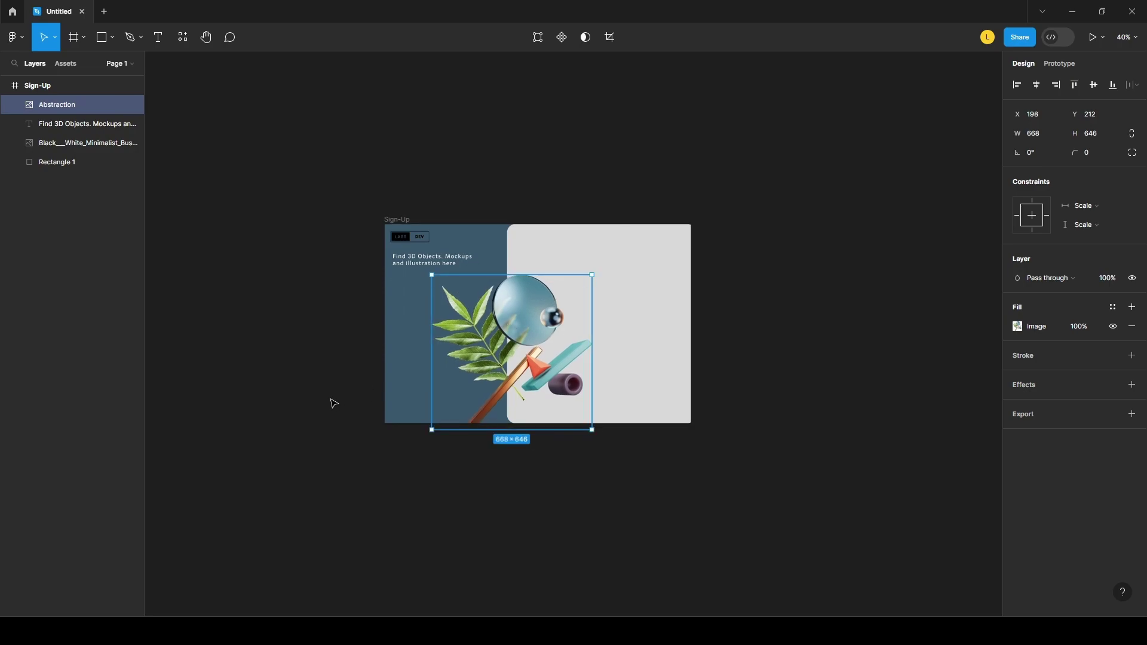
left_click_drag(526, 369, 511, 401)
left_click_drag(416, 306, 402, 288)
left_click_drag(526, 391, 501, 395)
left_click(684, 145)
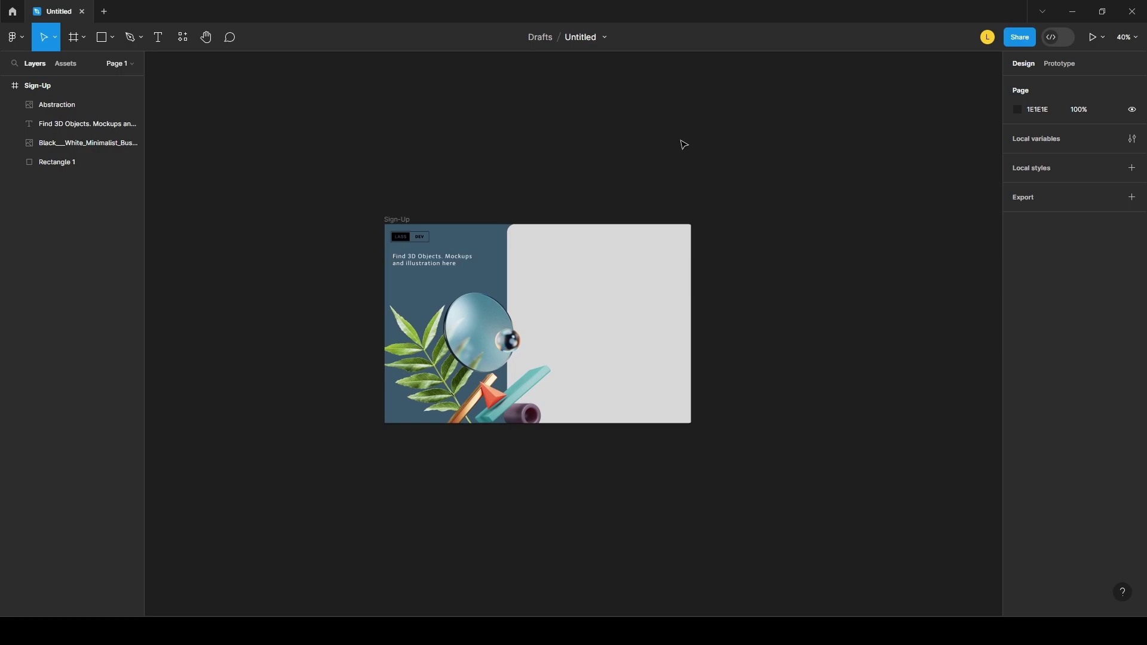
- Rotate the Abstraction image about 10°, shrink it to about 664 × 664 and reposition it just below the tagline
left_click(532, 299)
left_click_drag(559, 282, 541, 267)
left_click_drag(485, 340, 485, 331)
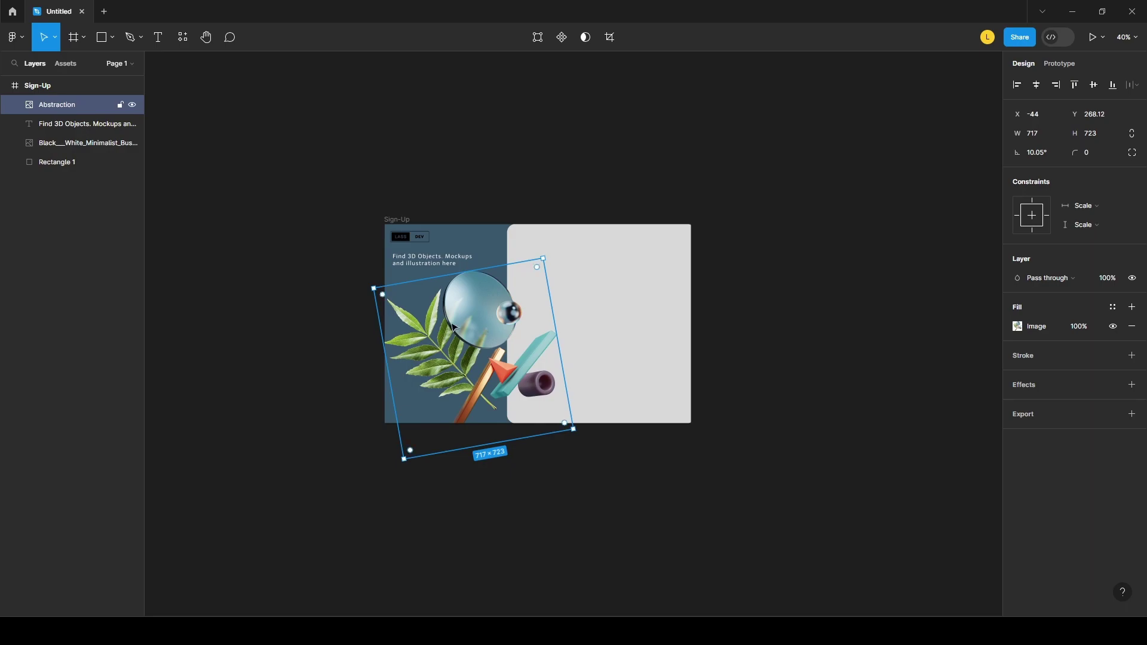
left_click_drag(374, 288, 389, 295)
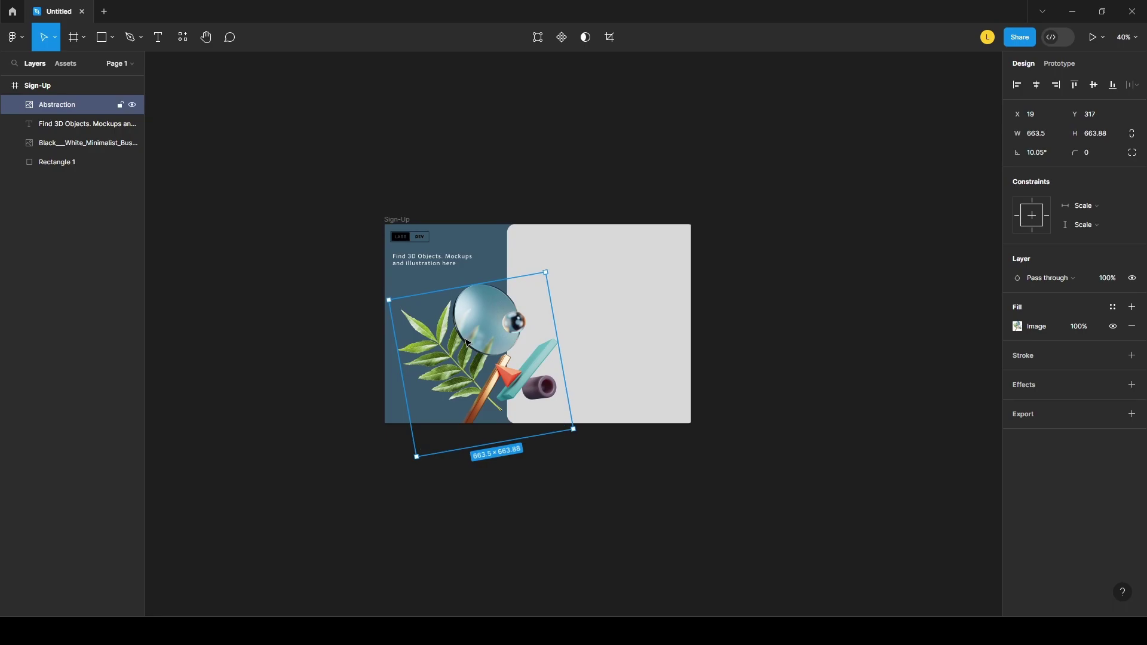
left_click(538, 172)
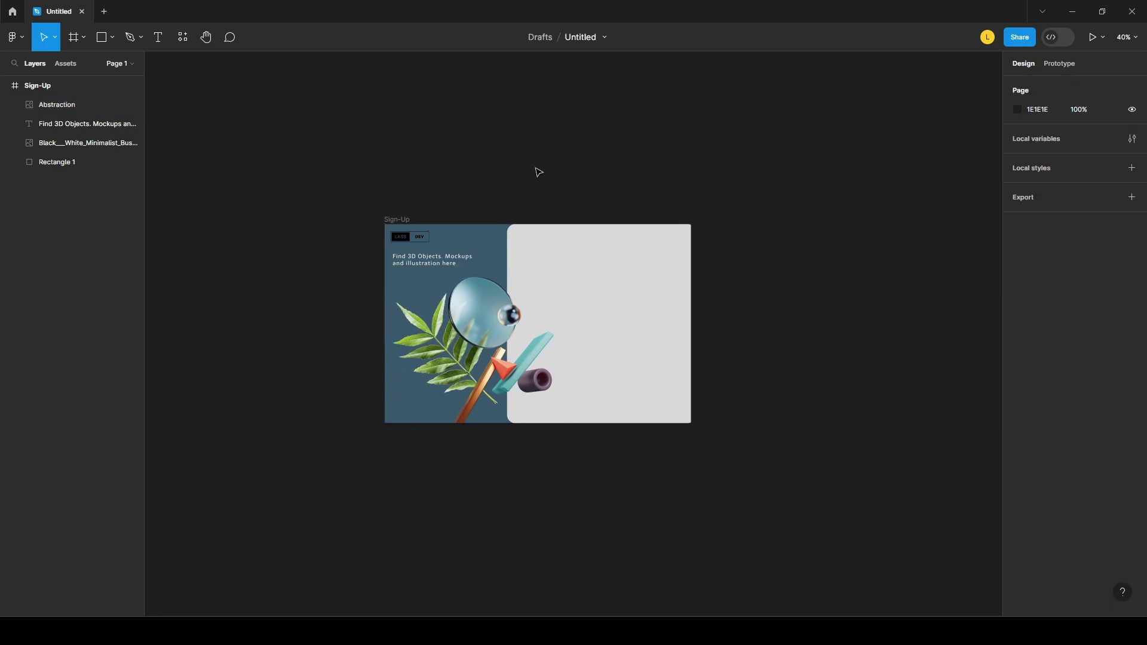
scroll(612, 238, "up", 3)
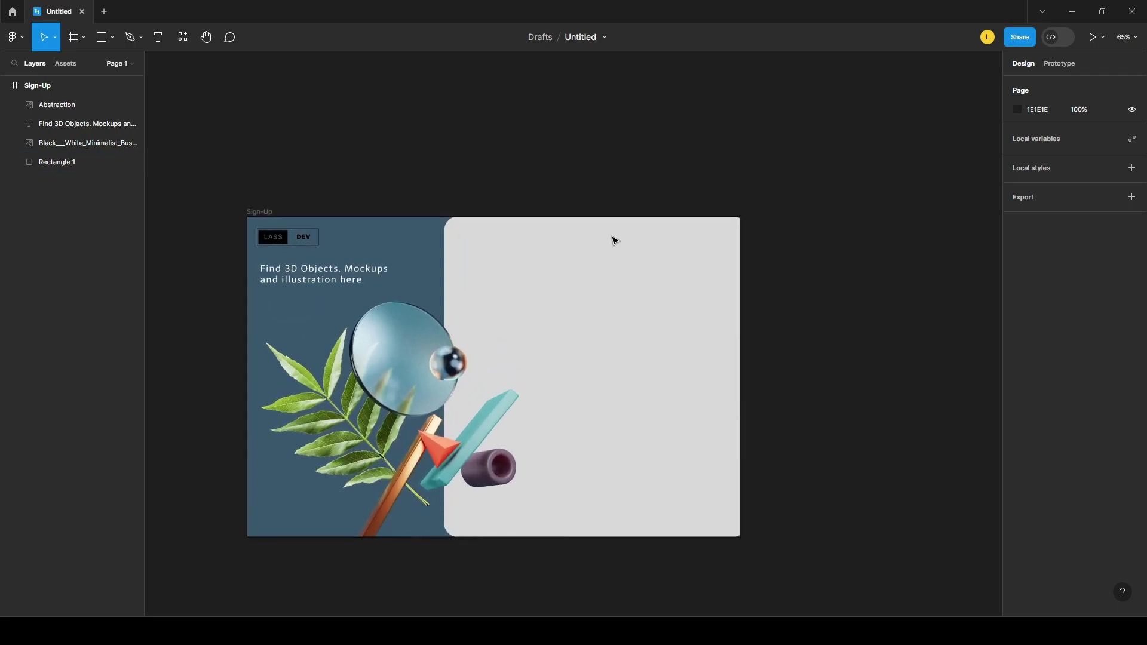
- Add a text box about 167 × 53 in the form panel's upper right corner reading "English (UK)"
left_click(159, 36)
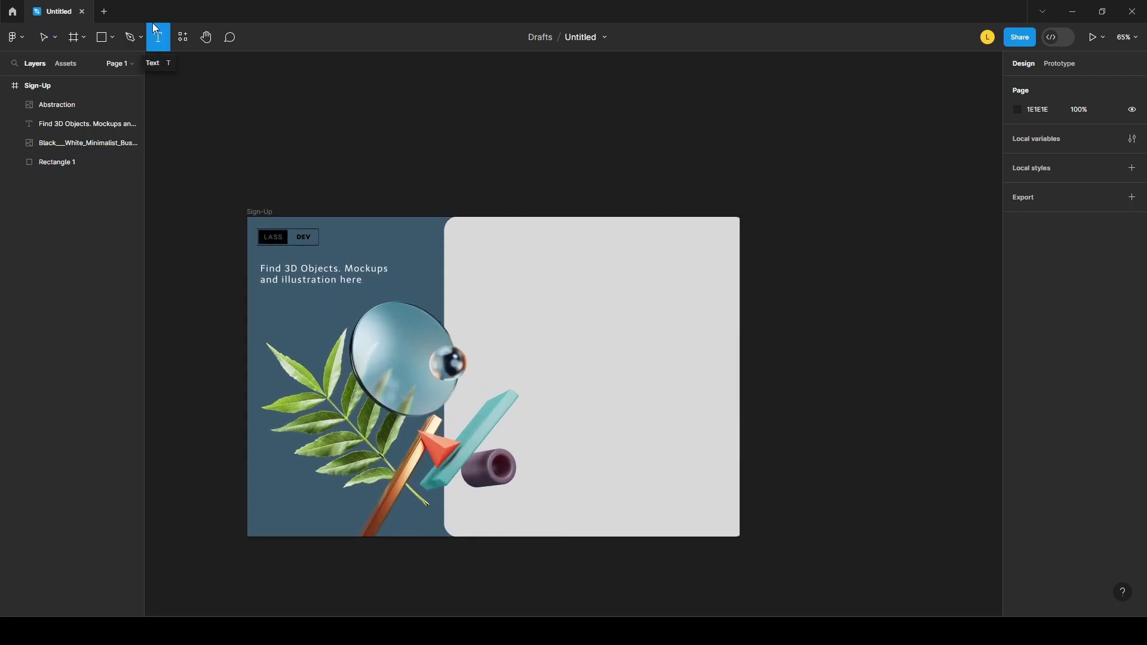
left_click_drag(666, 226, 730, 246)
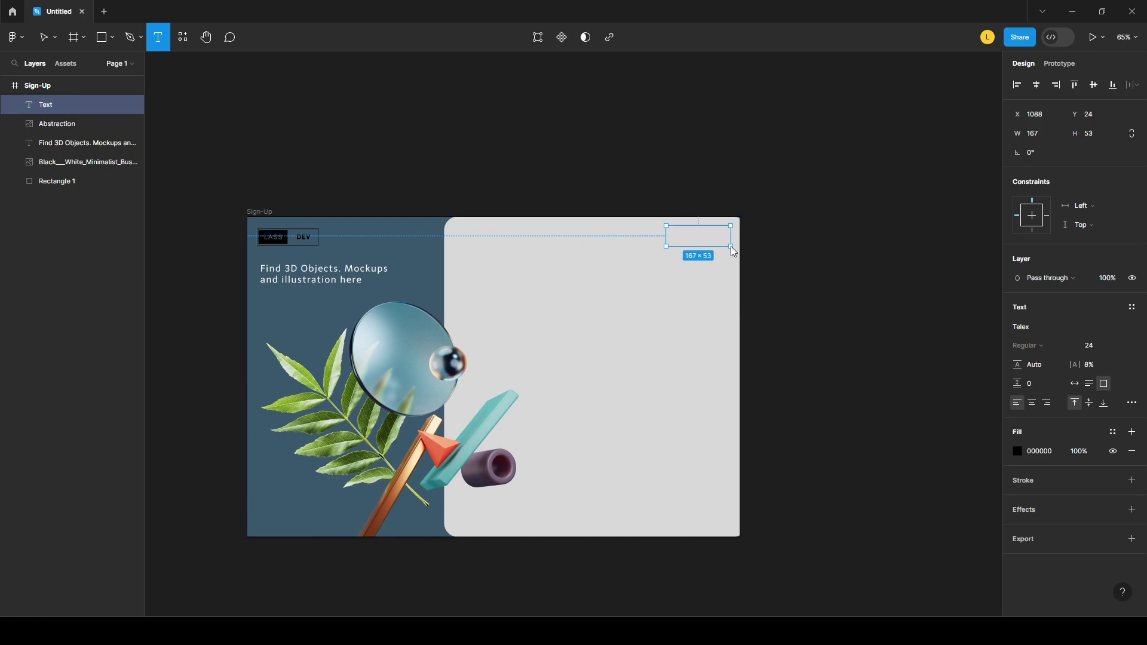
type("English")
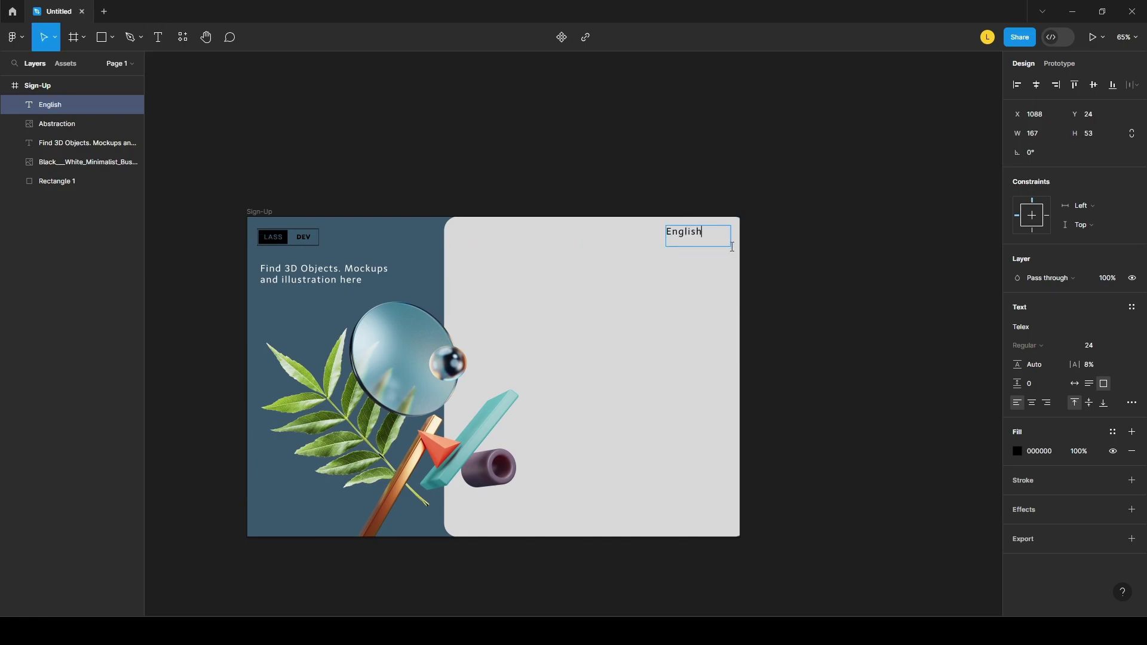
type(" (UK")
- Set the "English (UK)" text size to 14 and move it closer to the panel's right edge, about X 1130, Y 27
left_click(1090, 345)
key("Escape")
left_click(1091, 346)
type("14")
key("Return")
key("ctrl+a")
type("14")
key("Return")
key("Escape")
left_click_drag(715, 245, 733, 246)
left_click(809, 239)
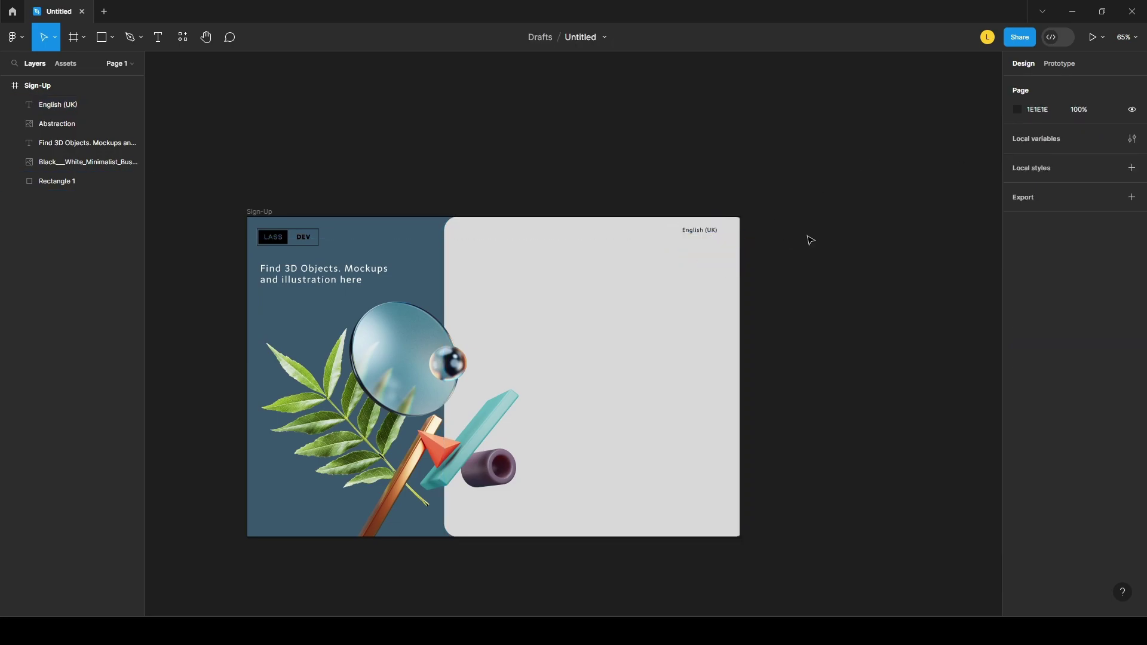
- Set the "English (UK)" text's fill color to A1A1A1
left_click(710, 237)
left_click(1017, 451)
left_click(1043, 453)
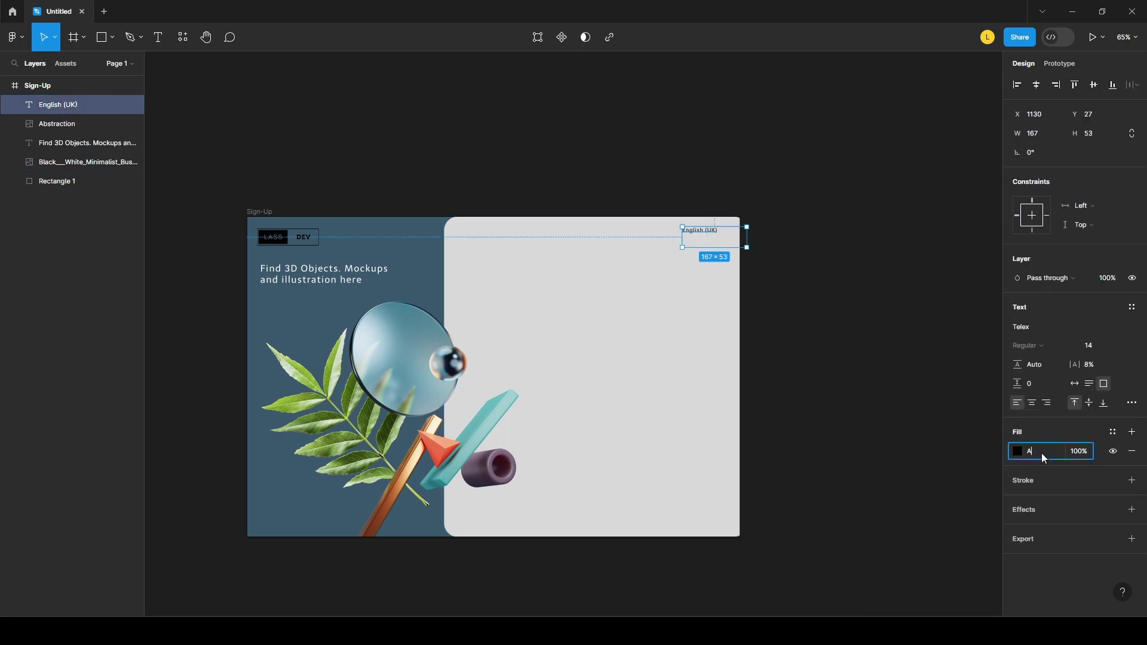
type("A1A1A1")
key("Return")
- Change the form panel rectangle's fill to white
left_click(584, 289)
left_click(1018, 326)
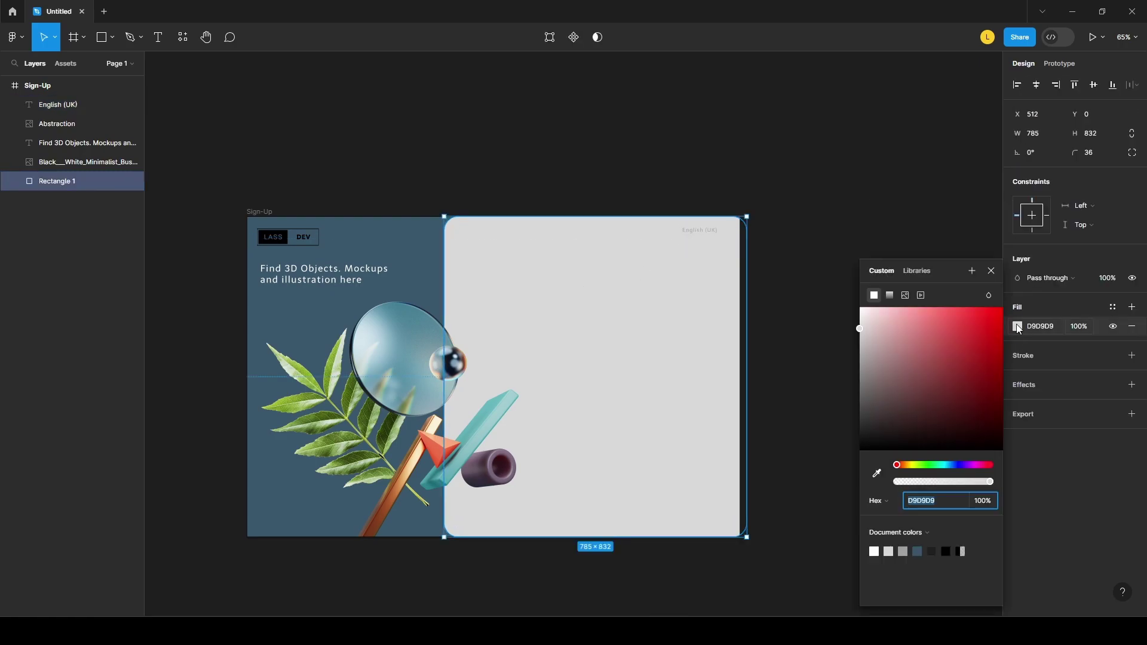
left_click_drag(873, 314, 858, 305)
left_click(841, 233)
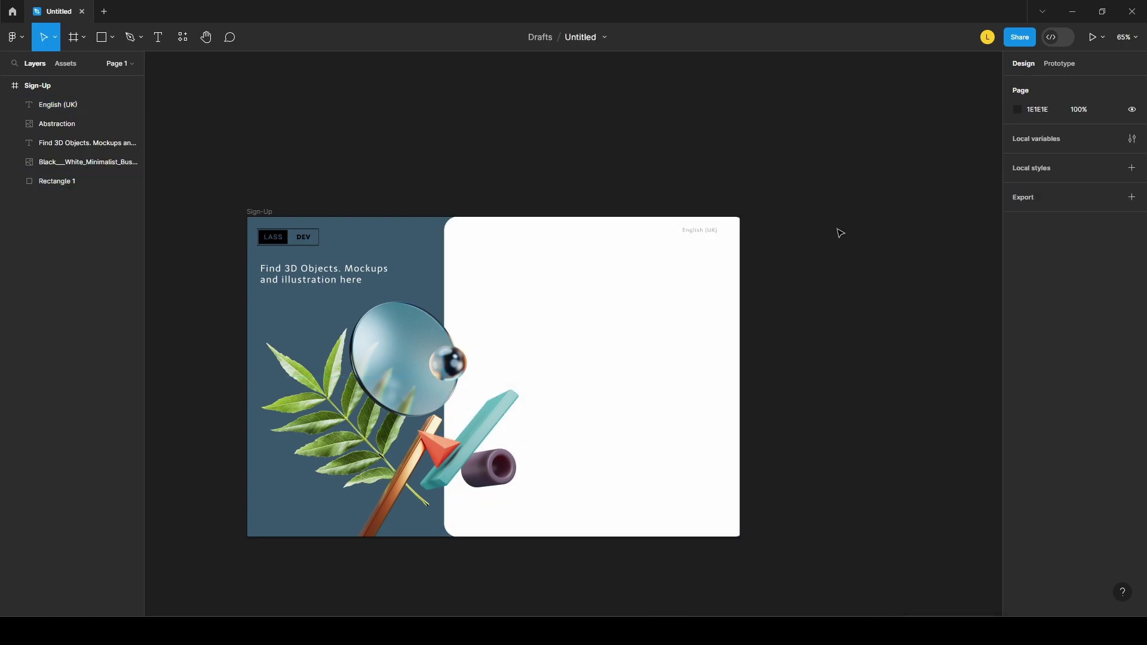
- Draw a small triangle polygon just above the Sign-Up frame, near the "English (UK)" text
left_click(84, 38)
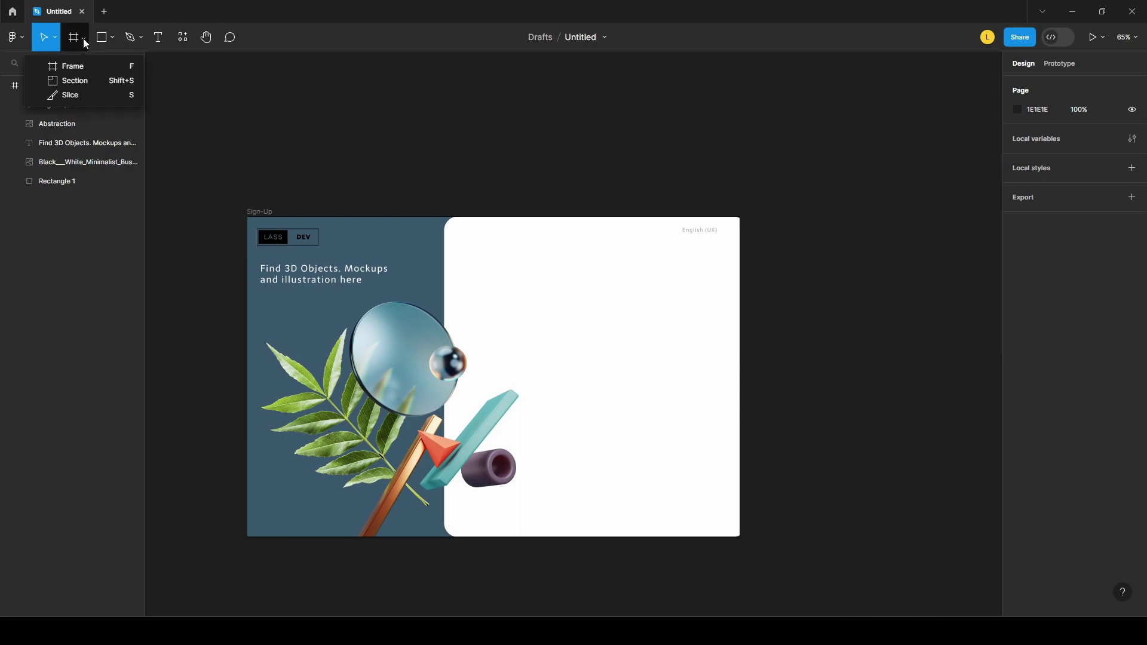
left_click(111, 37)
left_click(117, 126)
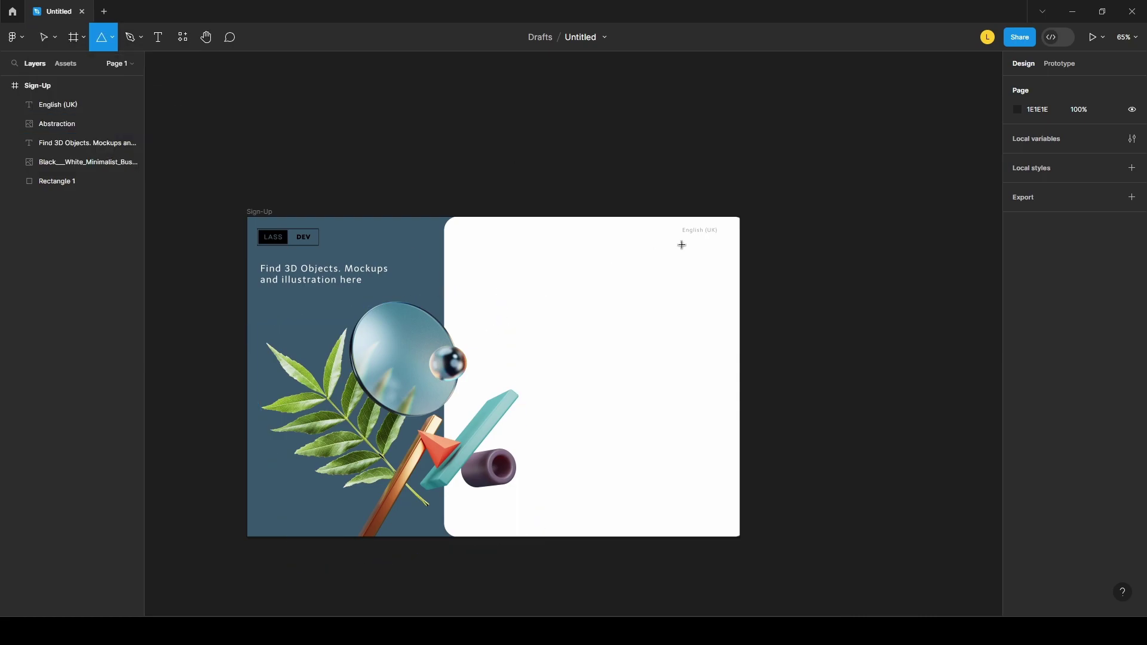
left_click_drag(677, 196, 682, 203)
left_click(630, 187)
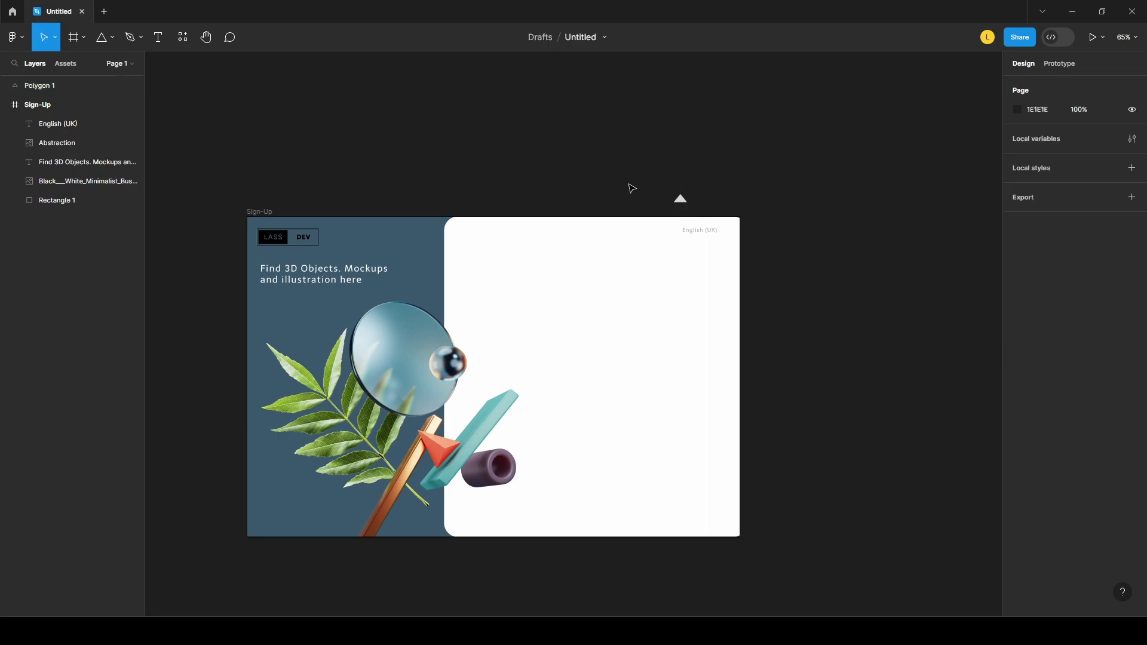
- Rotate the triangle about 180° to point down and place it right after the "English (UK)" text
scroll(767, 194, "up", 3)
left_click(641, 204)
left_click_drag(625, 192, 681, 233)
left_click_drag(628, 197, 710, 253)
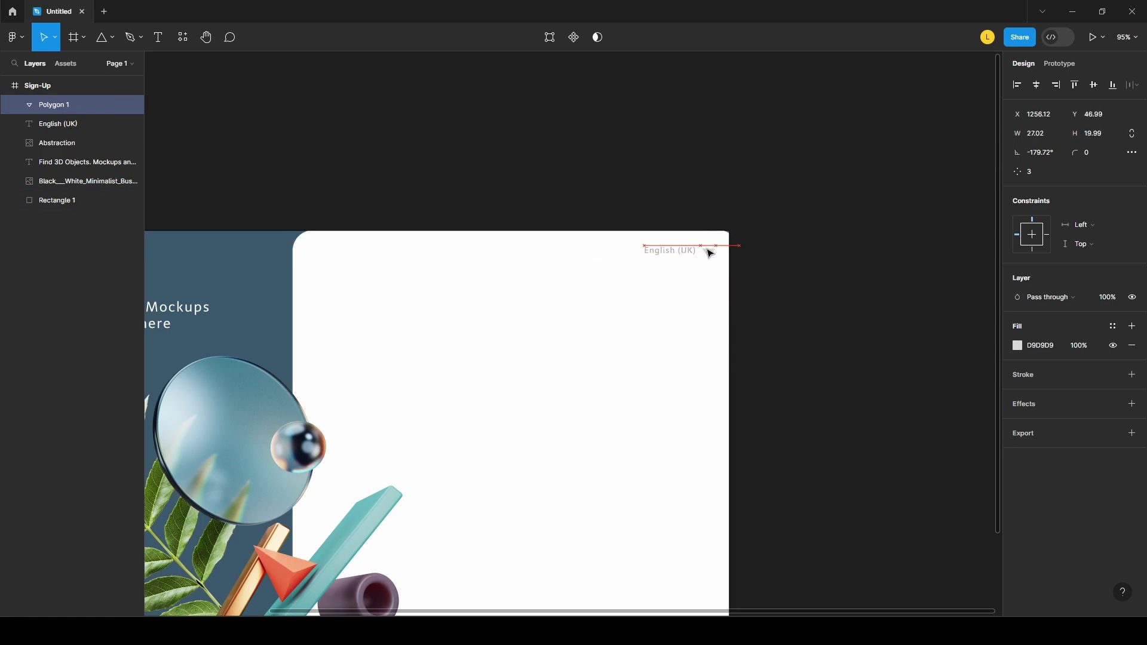
left_click(747, 244)
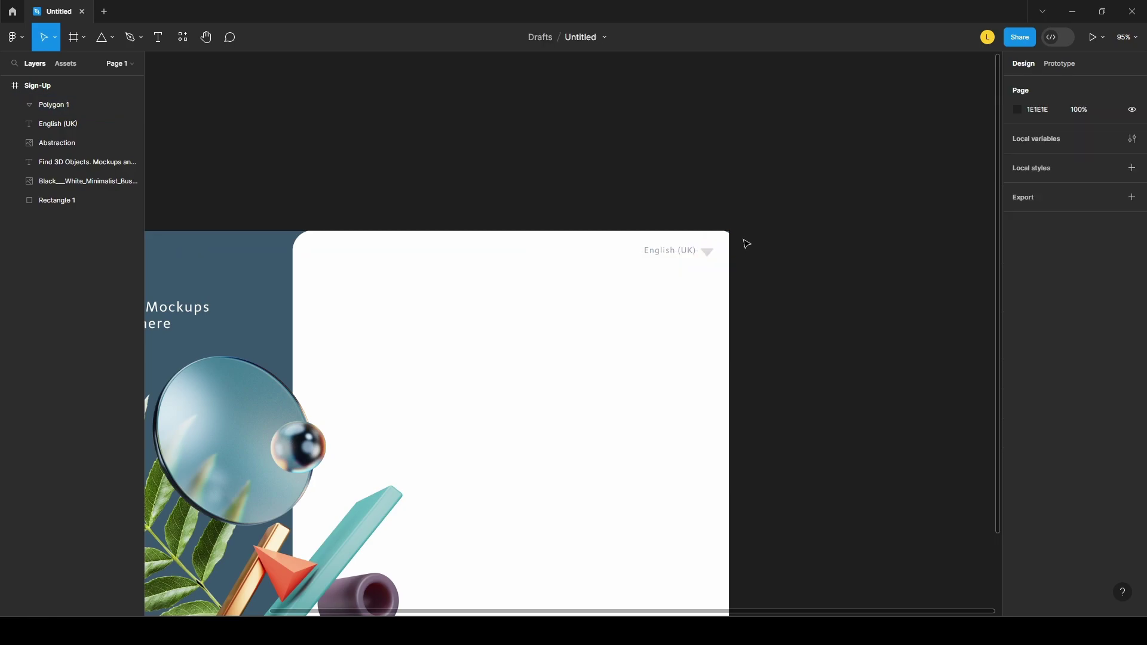
- Shrink the triangle and align it with the "English (UK)" text as a dropdown arrow
scroll(708, 251, "up", 5)
left_click(714, 251)
mouse_move(715, 253)
left_mouse_down()
mouse_move(696, 266)
mouse_move(720, 258)
mouse_move(711, 258)
left_mouse_up()
left_click(806, 247)
scroll(823, 261, "down", 5)
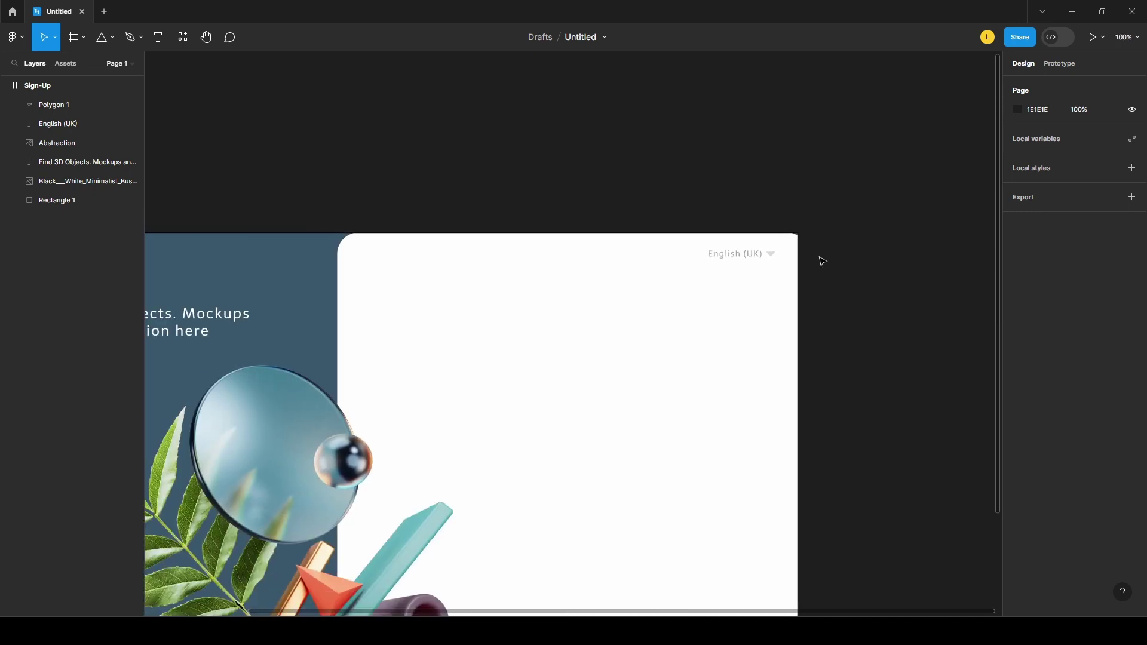
- Add a text box about 429 × 85 on the white panel reading "Create Account"
scroll(822, 261, "down", 2)
left_click(159, 37)
left_click_drag(497, 347, 692, 386)
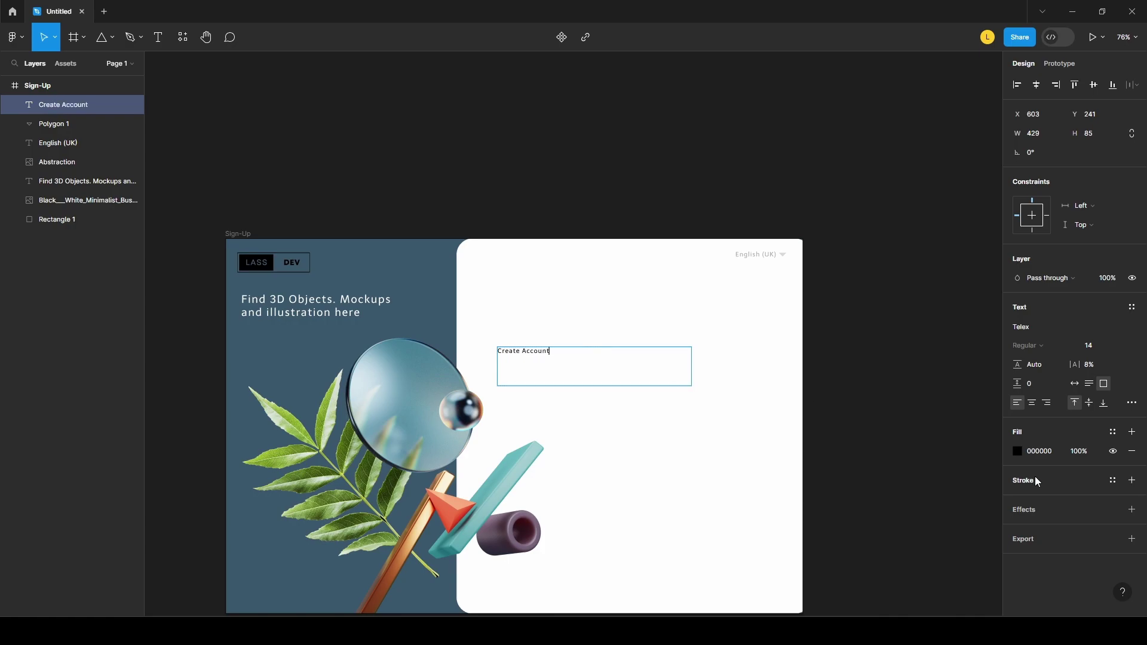
- Set the "Create Account" text's font to Gill Sans Ultra Bold
left_click(1035, 326)
type("ultra")
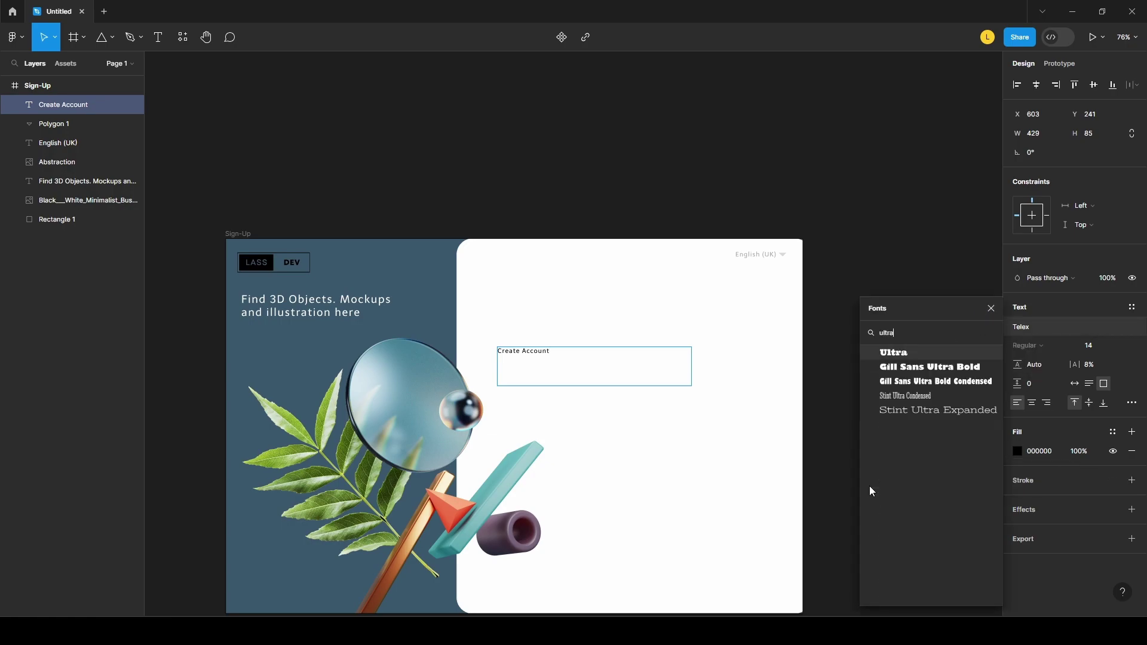
left_click(930, 366)
double_click(609, 360)
left_click(1035, 332)
left_click(909, 354)
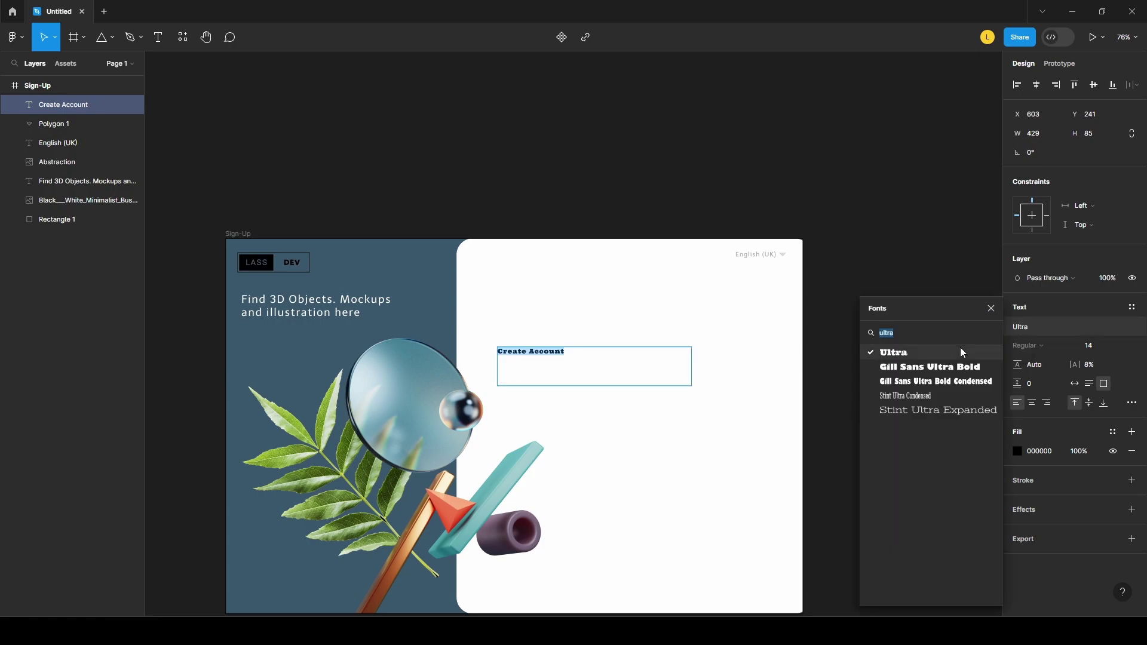
left_click(916, 368)
key("Escape")
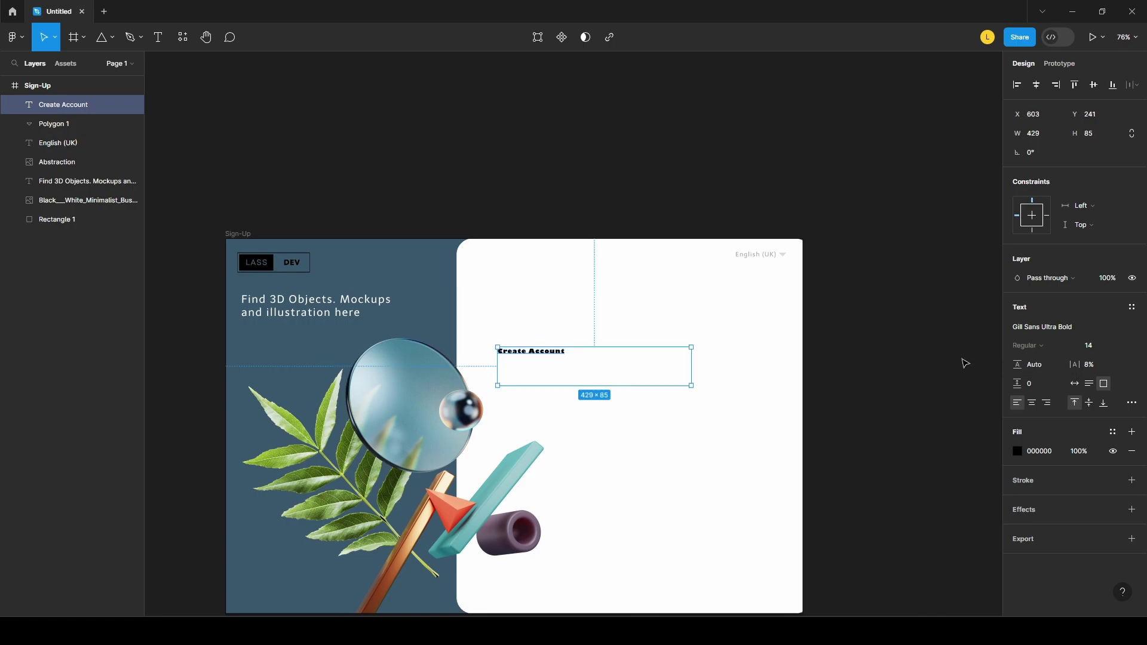
- Set the "Create Account" text's font size to 24
left_click(1090, 345)
type("244")
key("Return")
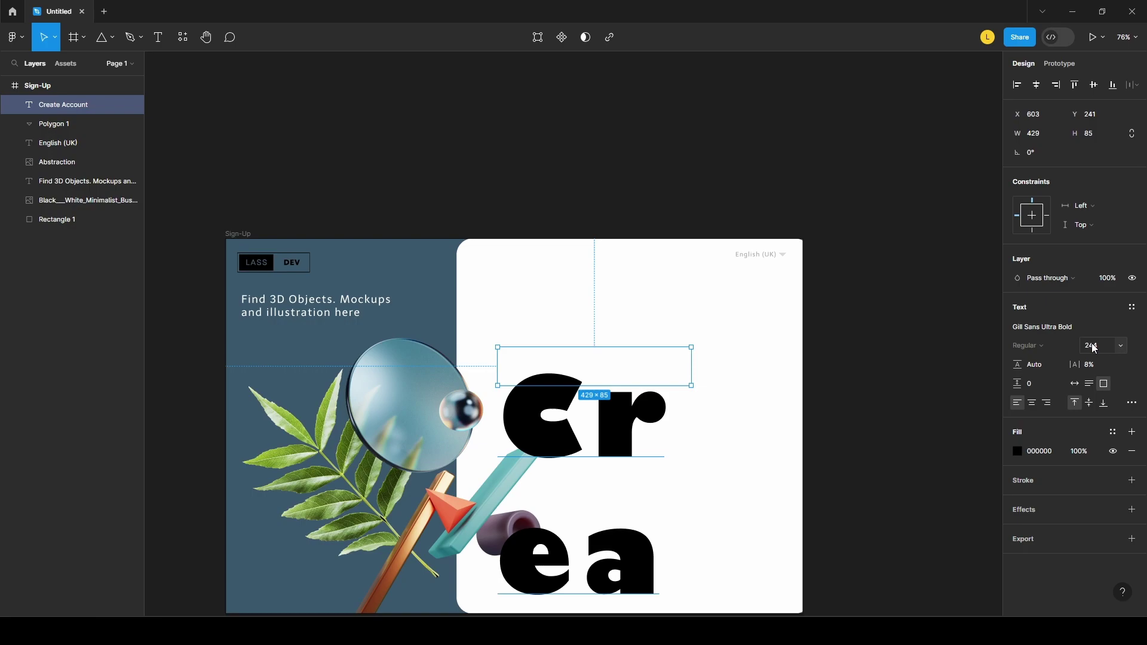
left_click(1103, 344)
type("24")
key("Return")
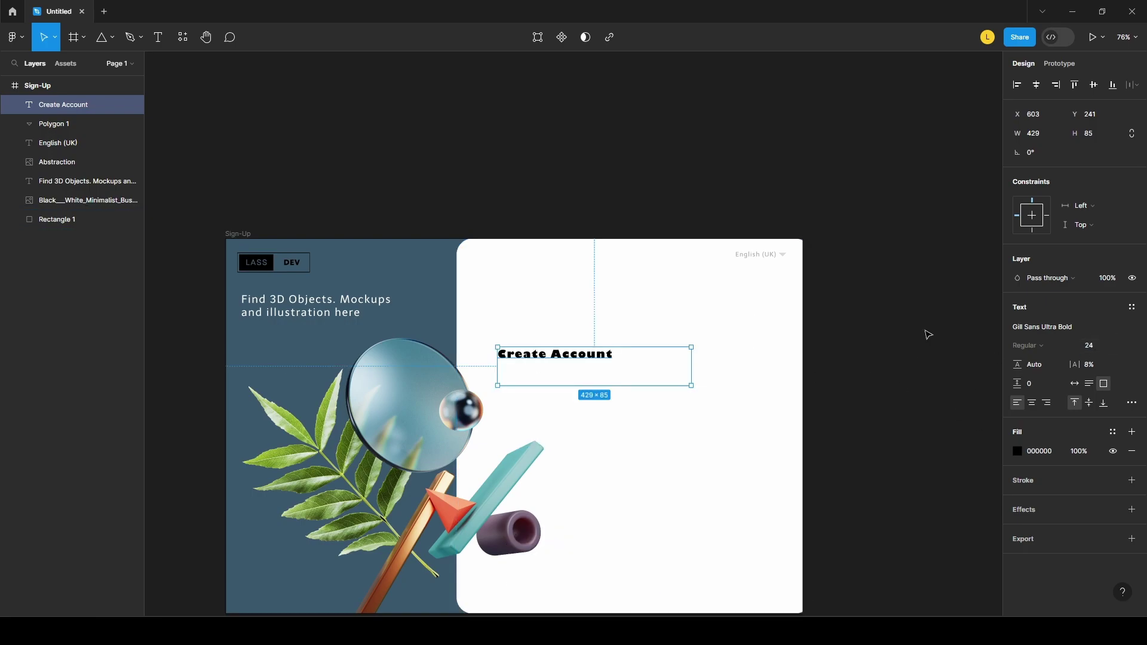
- Move the "Create Account" heading up and inward on the white panel, to about X 672, Y 154
left_click_drag(532, 356, 565, 320)
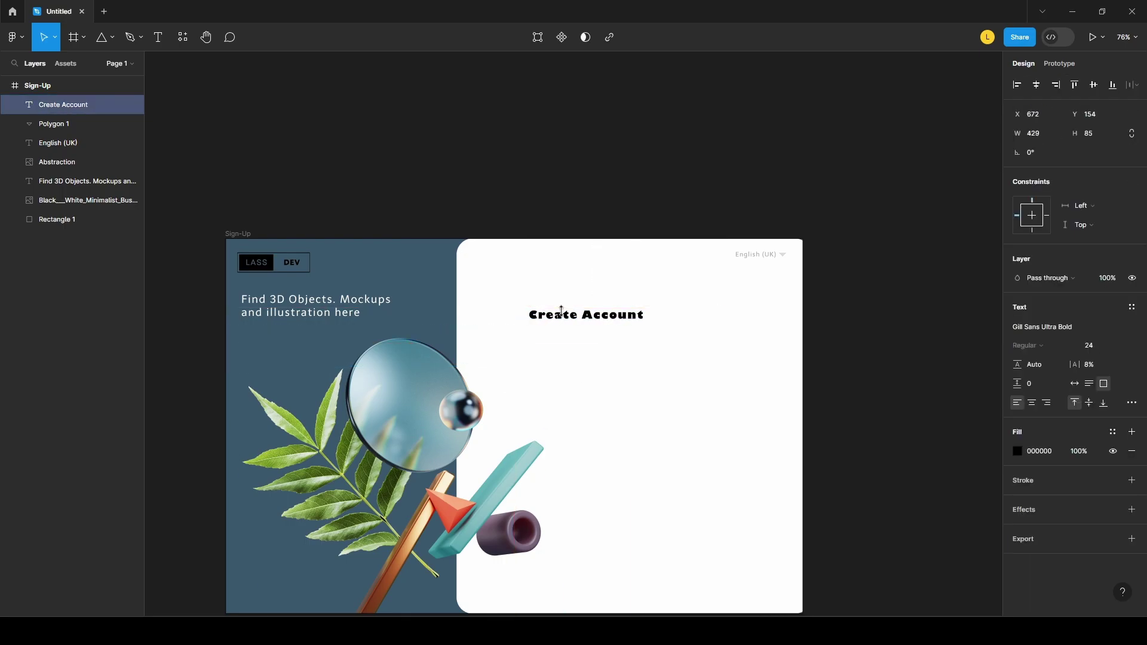
left_click(533, 361)
scroll(872, 353, "down", 3)
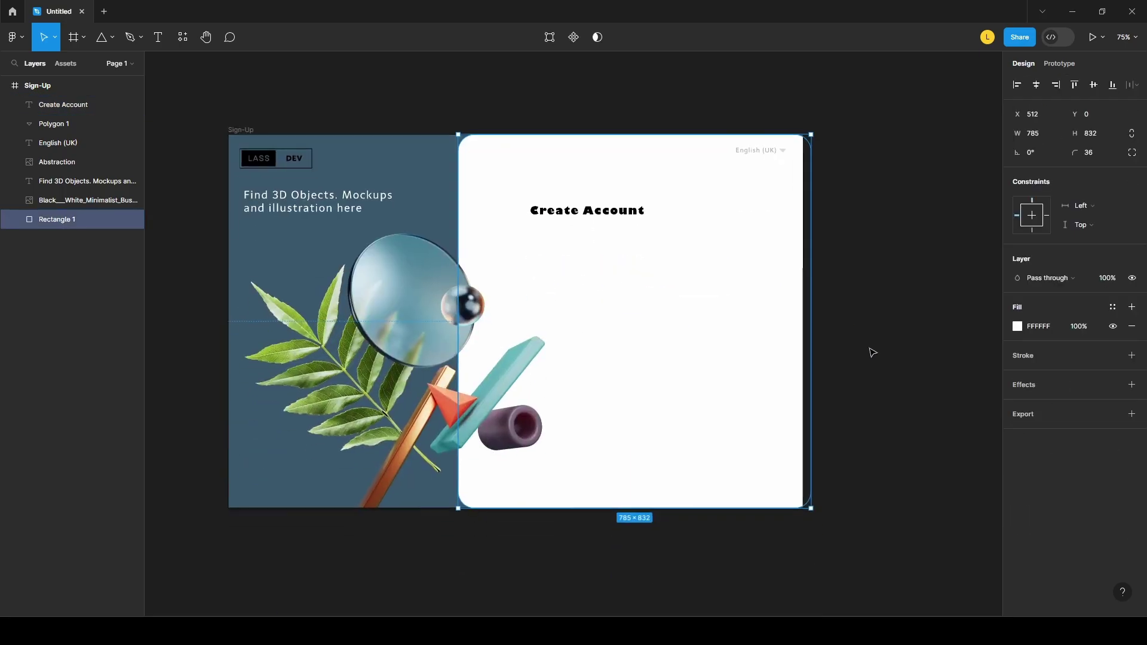
scroll(873, 352, "down", 1, "ctrl")
left_click(873, 352)
- Search the fonts for "ultr" and apply Stint Ultra Expanded to the "Create Account" heading
left_click(603, 218)
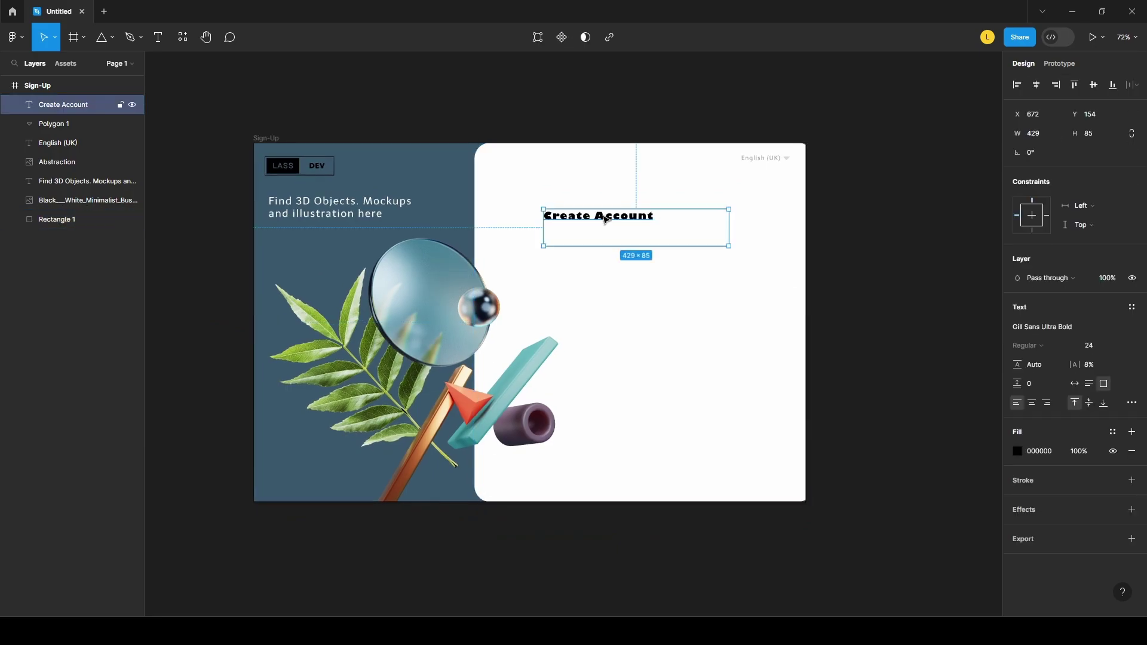
left_click(1030, 328)
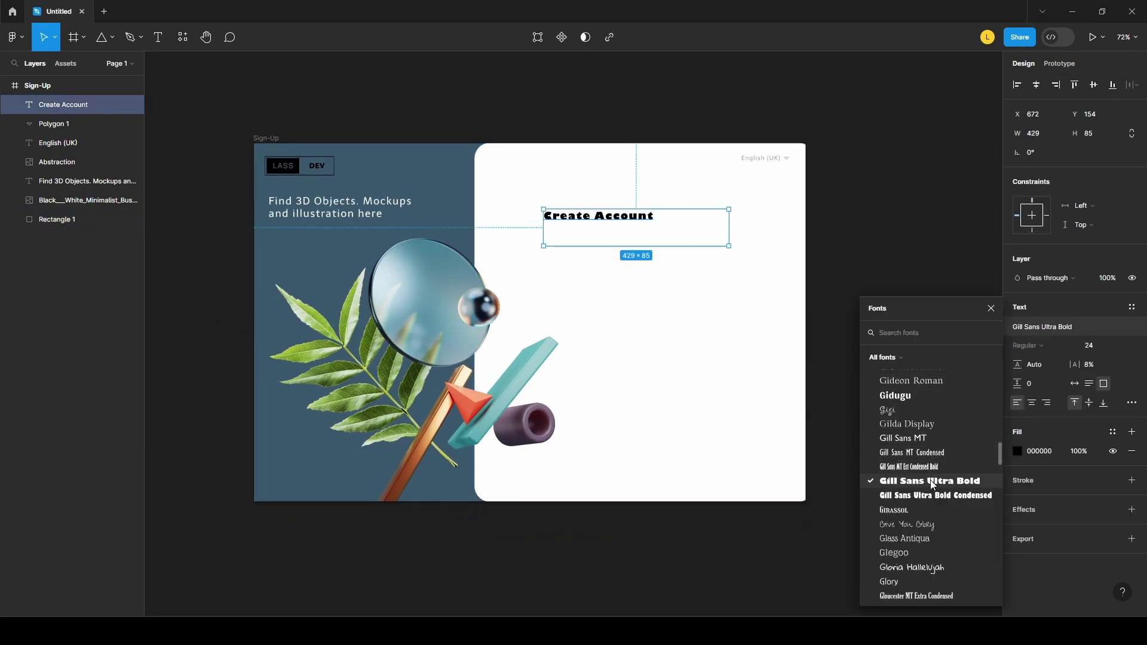
type("ultr")
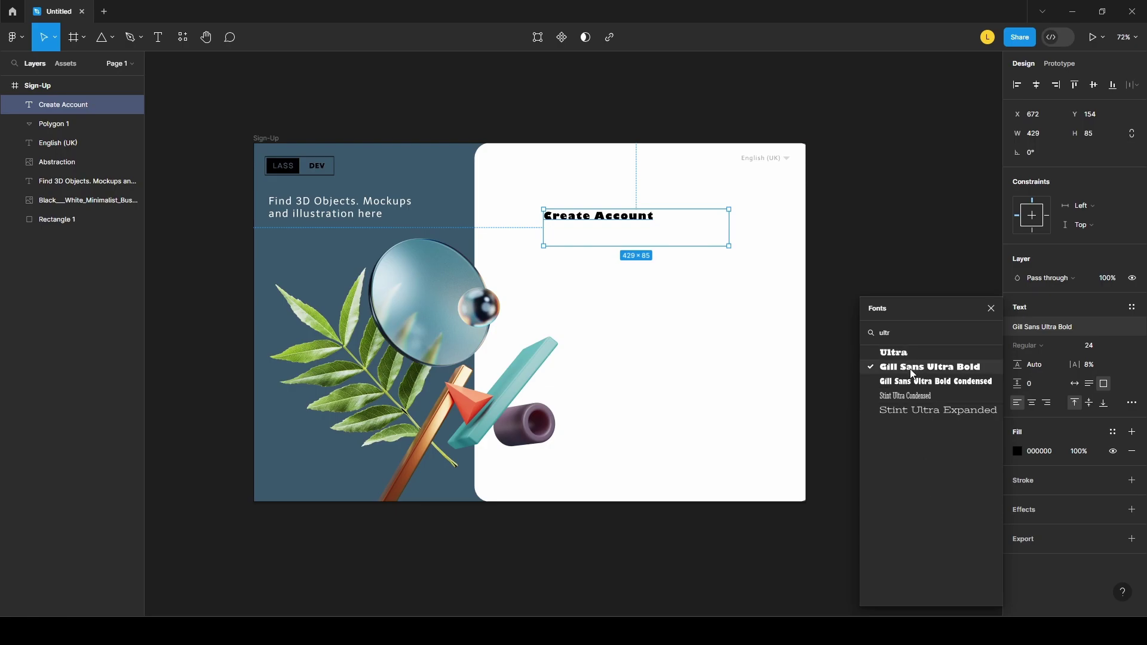
left_click(923, 411)
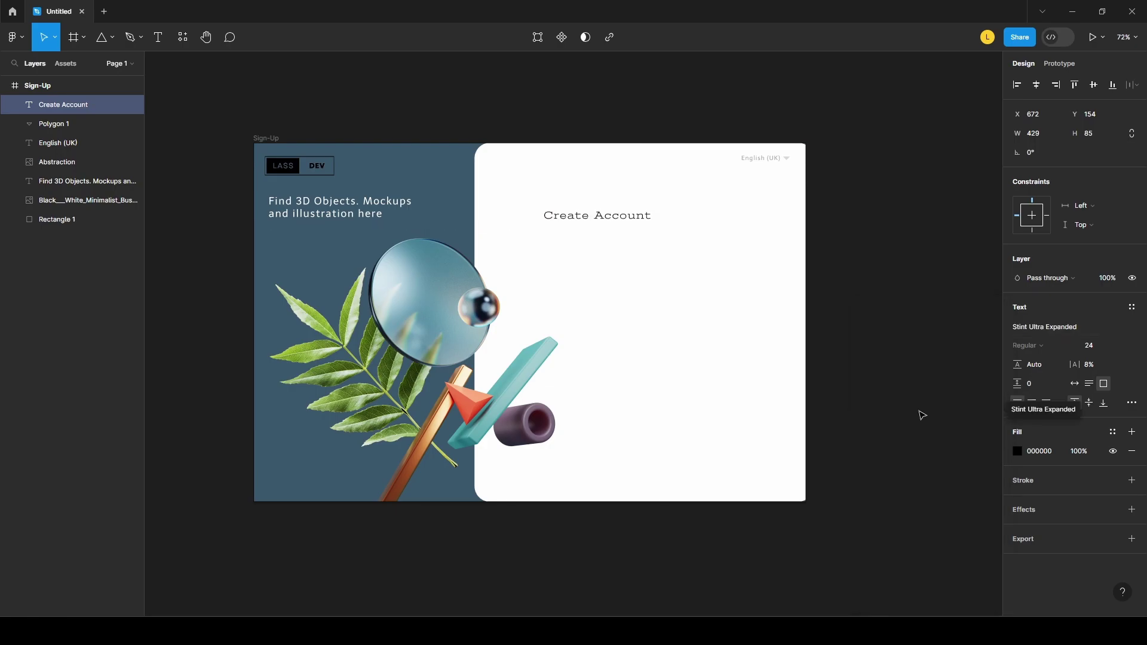
- Search the fonts for "bold" and apply Rounded Mplus 1c Bold to the "Create Account" heading
left_click(1045, 320)
type("bold")
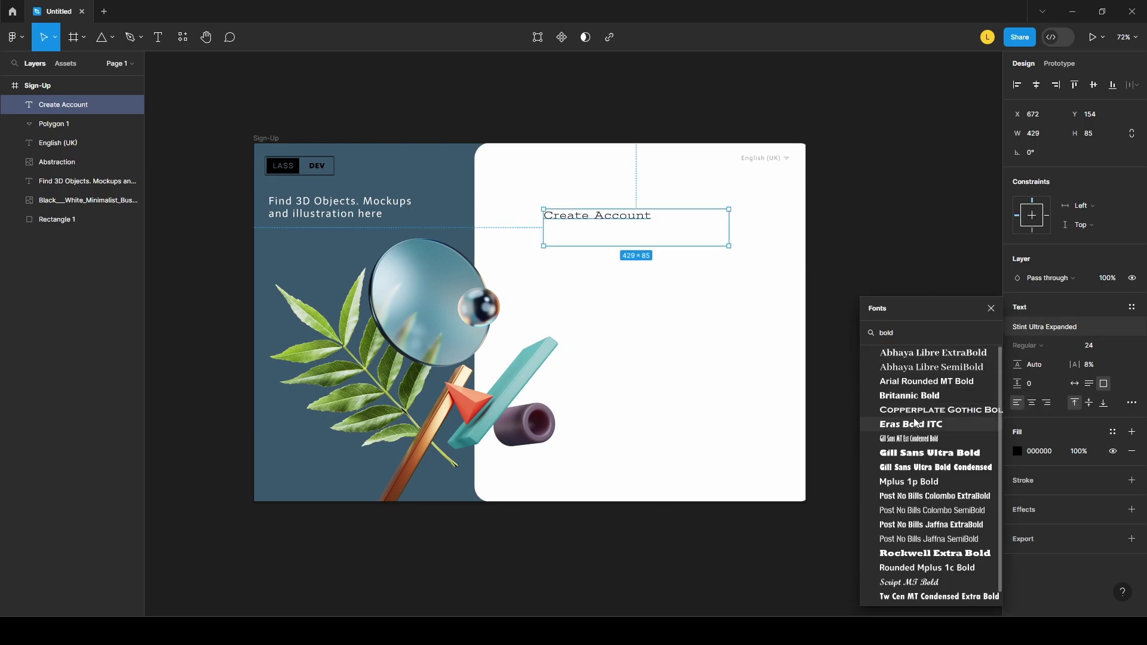
scroll(924, 512, "down", 1)
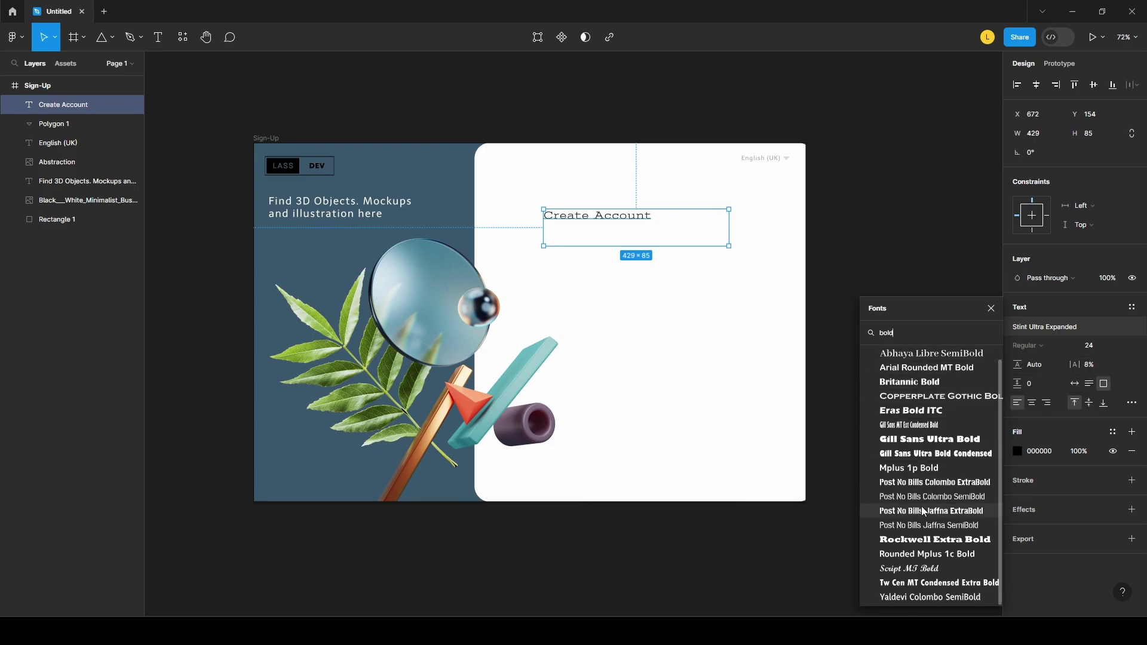
left_click(923, 553)
left_click(848, 234)
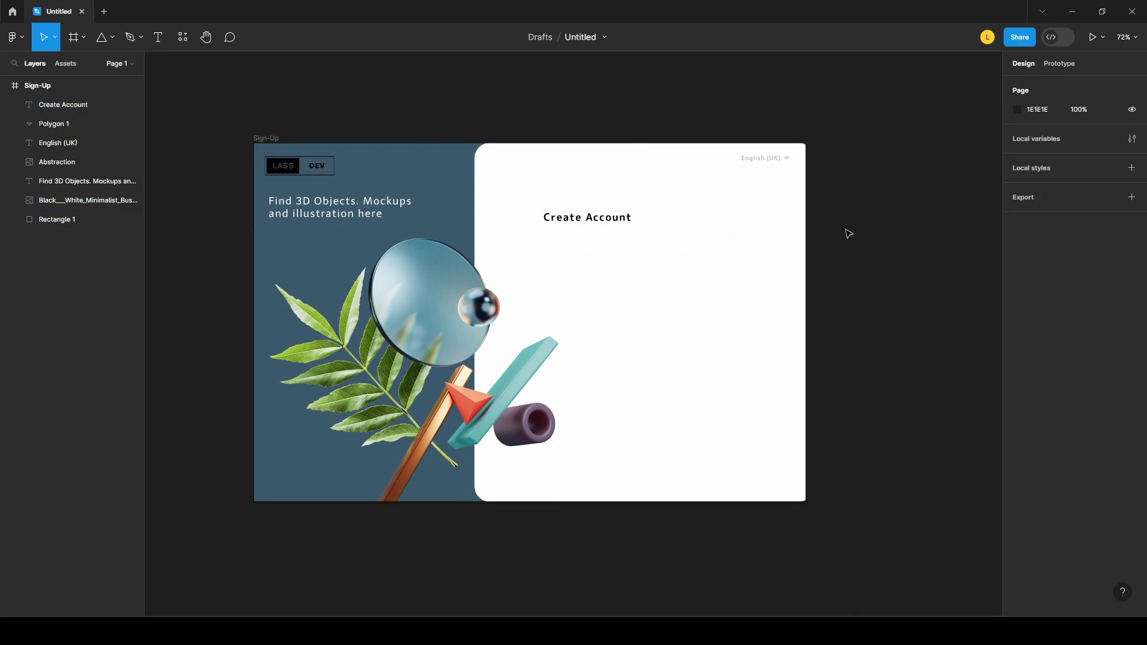
- Draw a rectangle about 212 wide just below the "Create Account" heading and set its height to 45
left_click(84, 37)
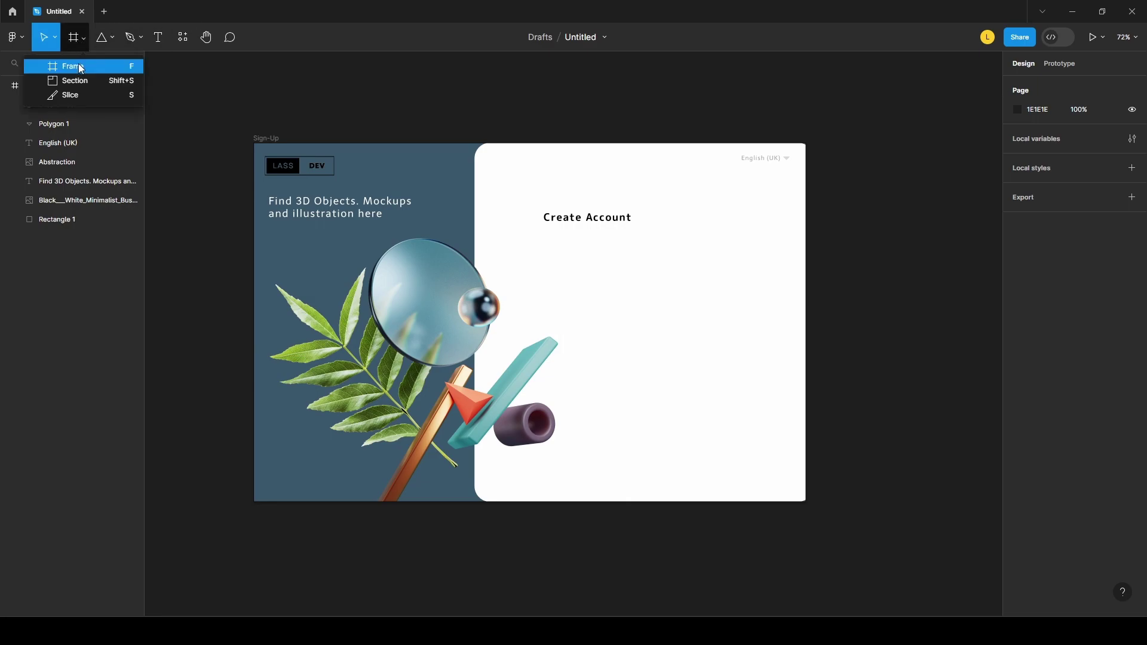
left_click(110, 40)
left_click(85, 67)
left_click_drag(545, 234, 639, 256)
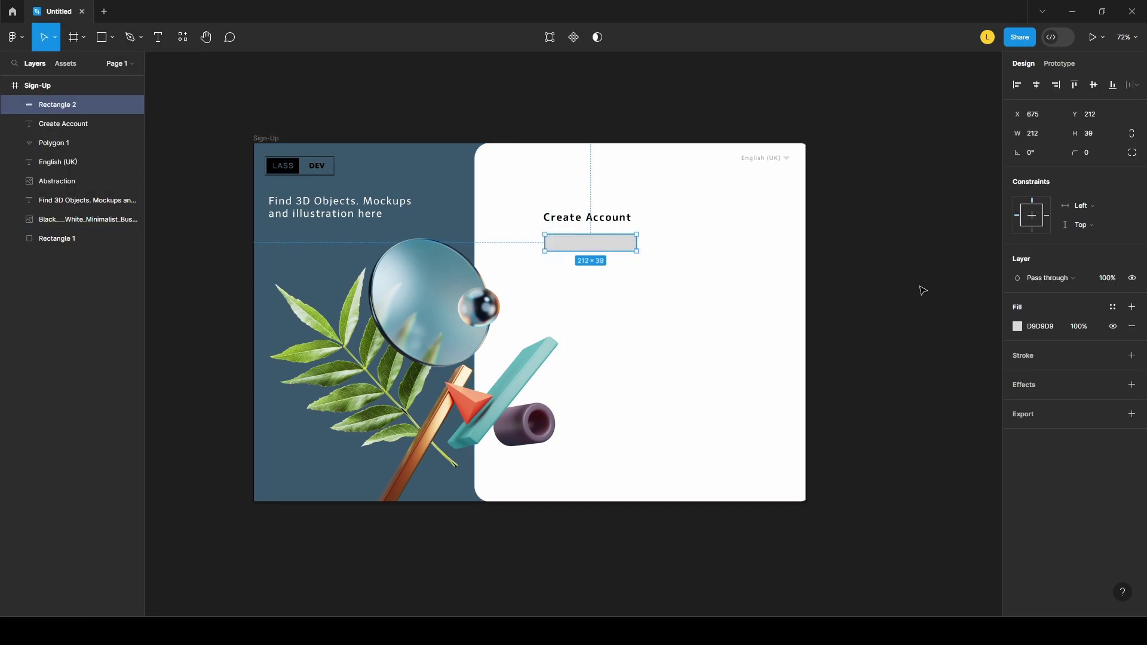
left_click(1090, 135)
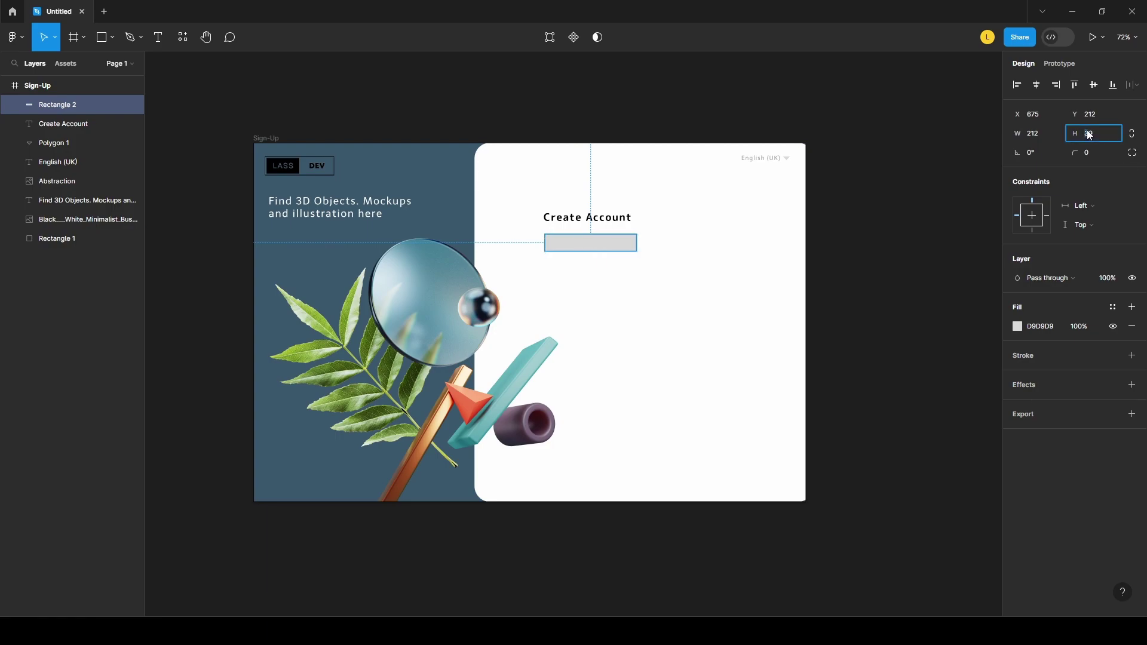
key("Return")
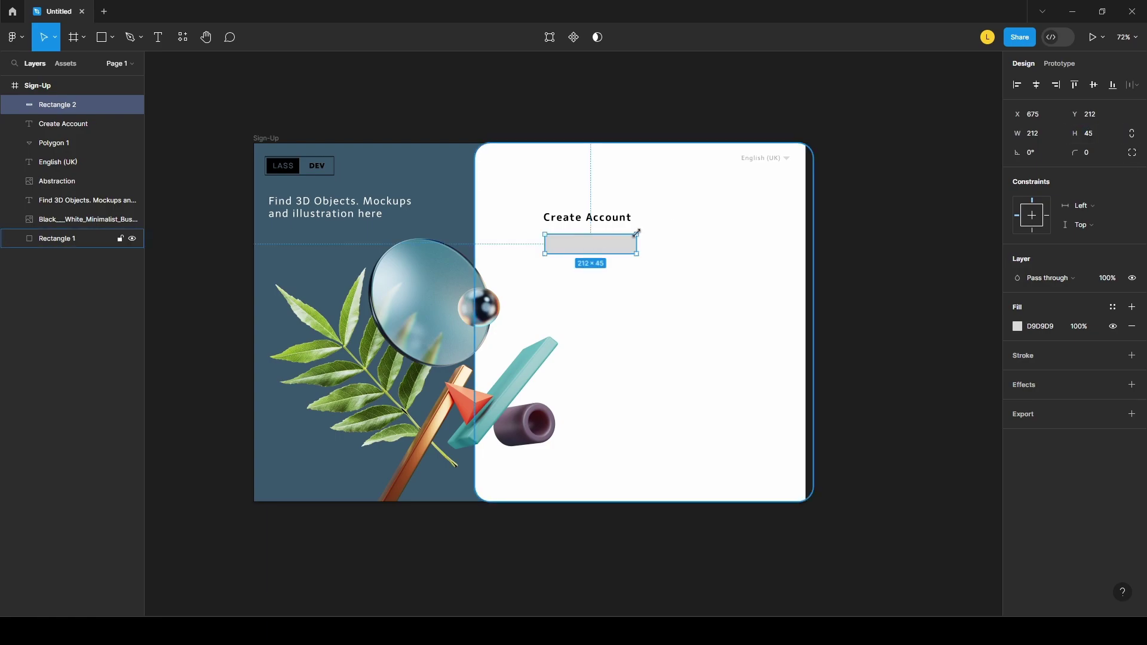
- Give the small rectangle under the heading a light grey F6F6F6 fill and a corner radius of 8
left_click(1030, 328)
left_click(1033, 327)
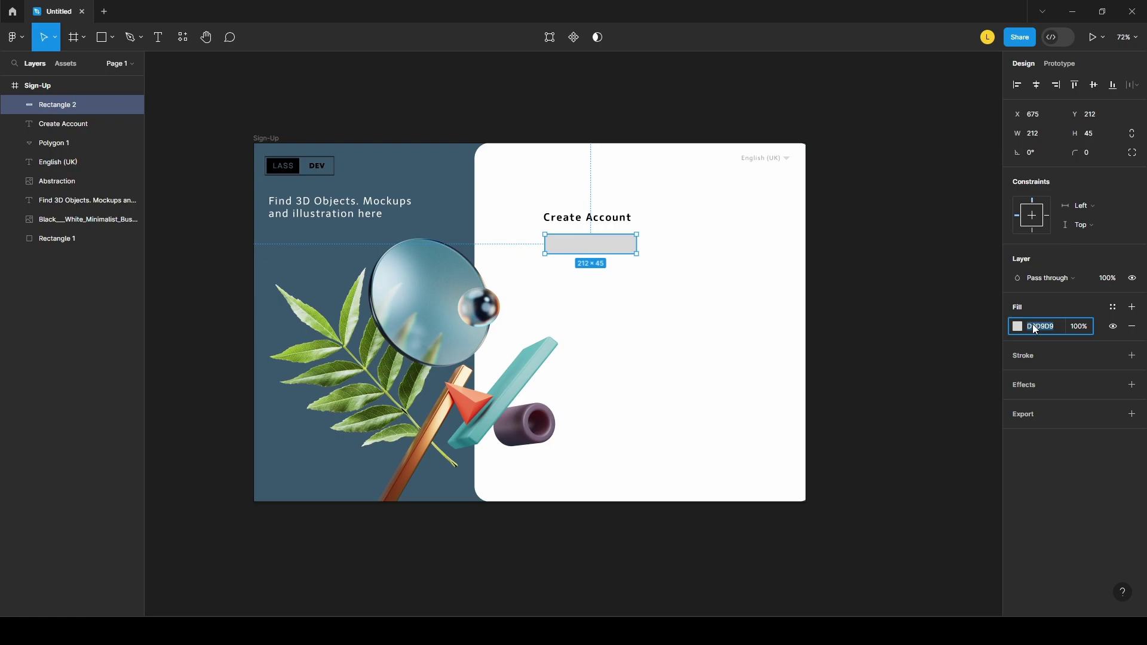
type("E5E5E5")
key("Return")
key("Return")
left_click(1024, 271)
left_click(1018, 269)
left_click_drag(866, 313, 860, 312)
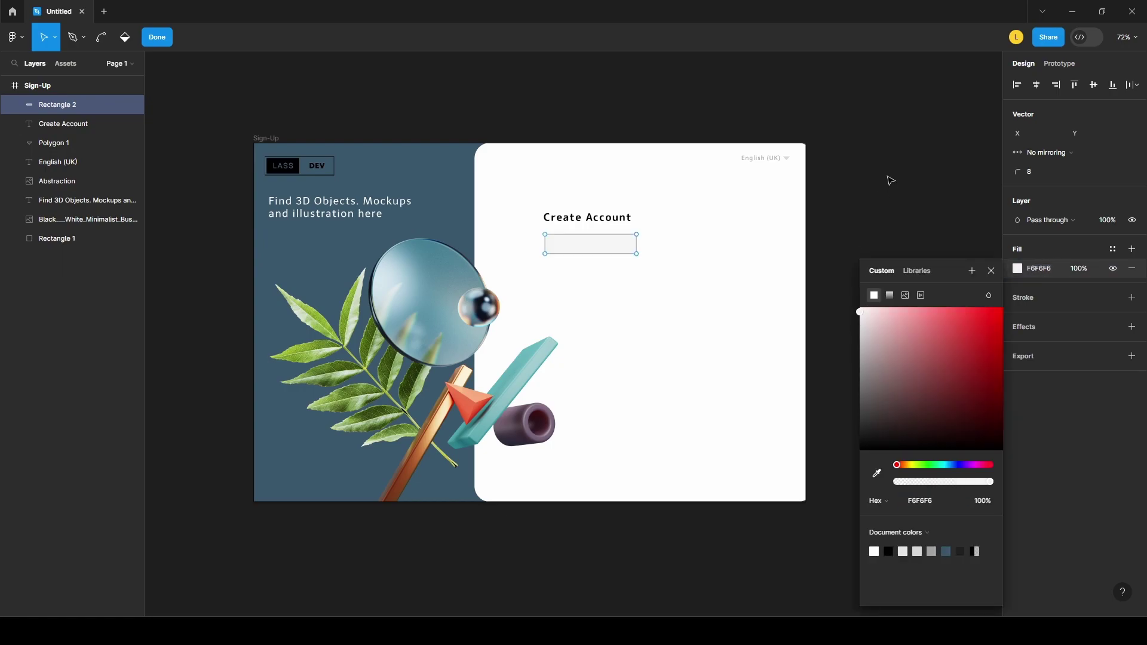
left_click(992, 270)
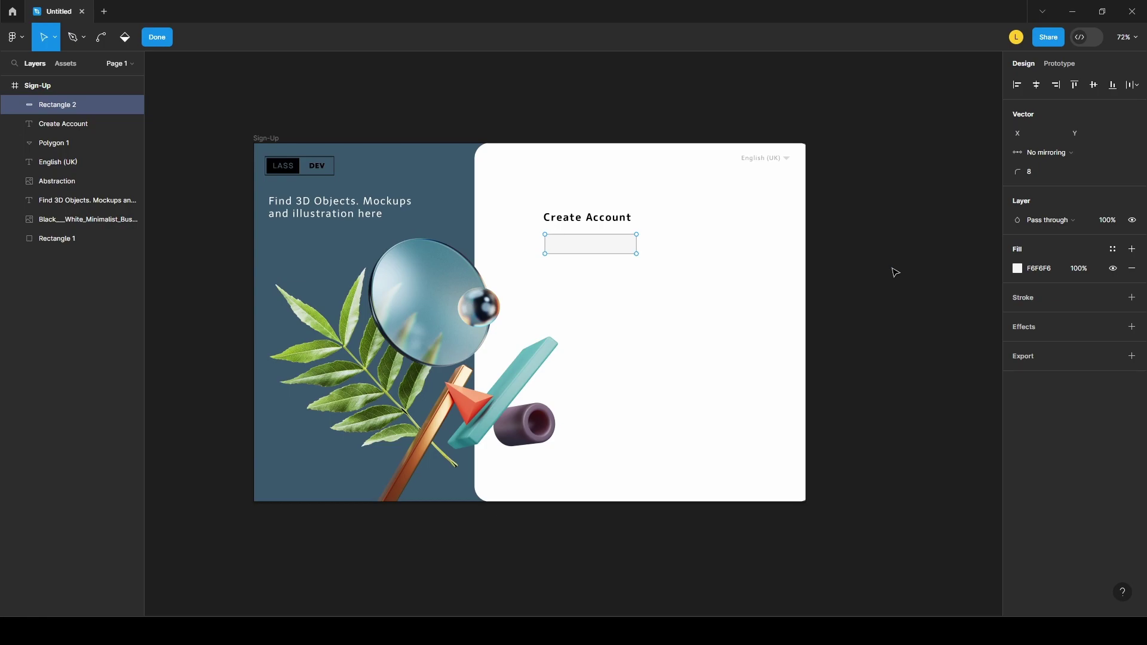
double_click(440, 292)
left_click(439, 287)
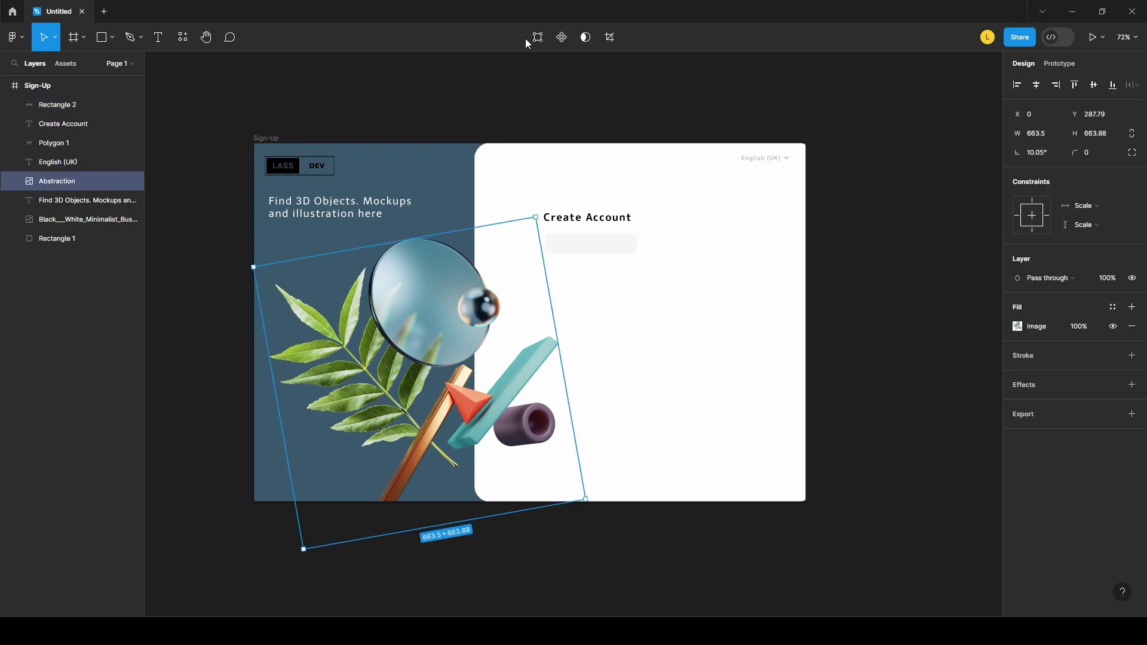
- Import the google-removebg-preview image from the Téléchargements folder onto the white panel
left_click(478, 83)
key("super+1")
left_click(557, 554)
left_click(654, 213)
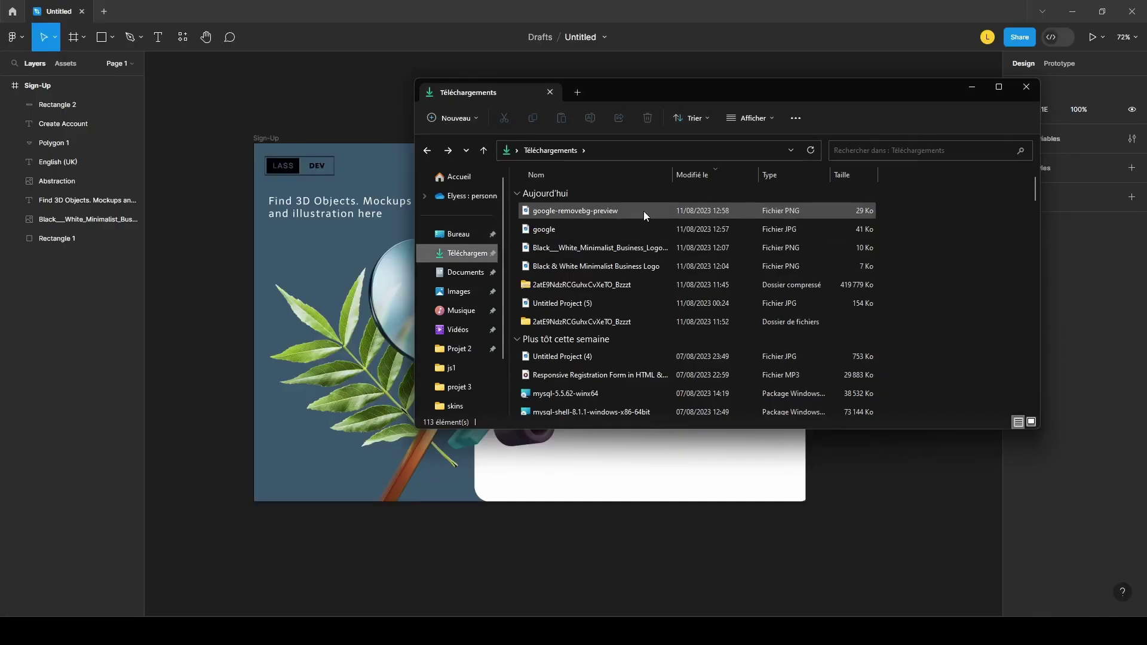
double_click(637, 212)
left_click(755, 49)
left_click_drag(594, 213, 623, 276)
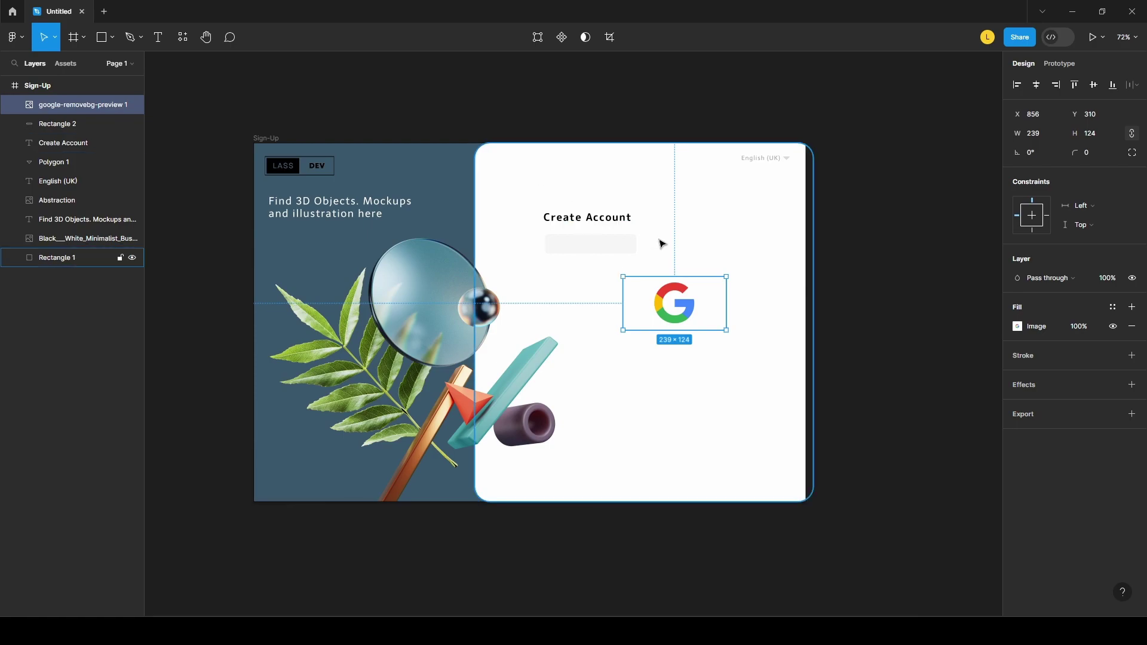
- Move the Google logo onto the light grey rectangle and shrink it to roughly the rectangle's height
left_click_drag(675, 323, 571, 267)
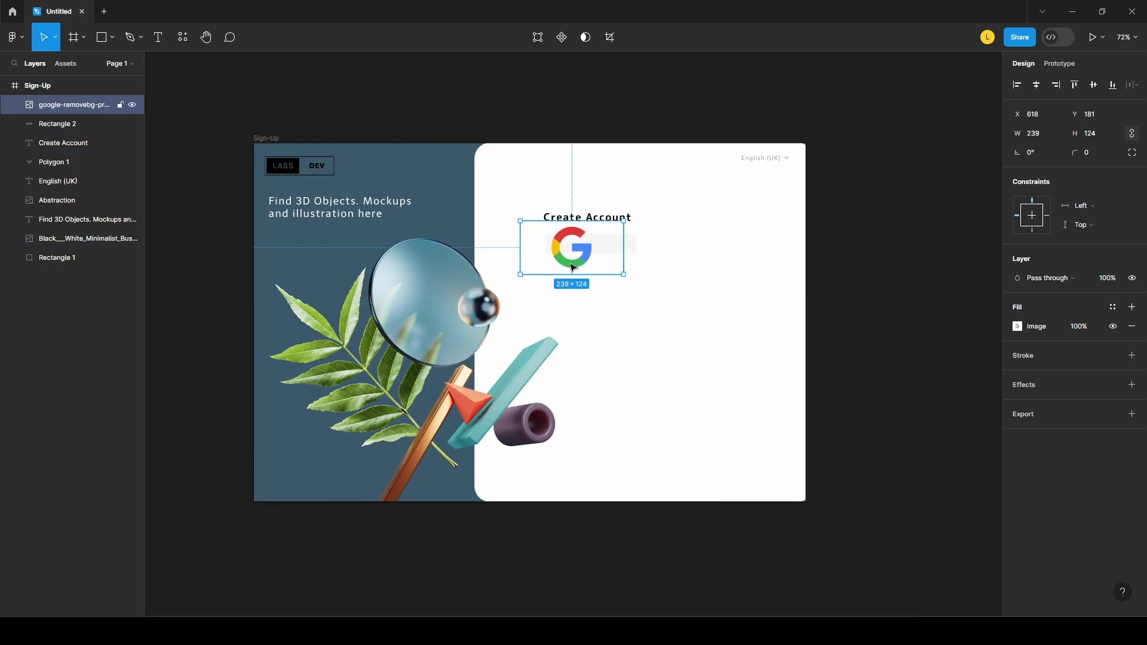
left_click_drag(520, 221, 563, 250)
left_click(810, 184)
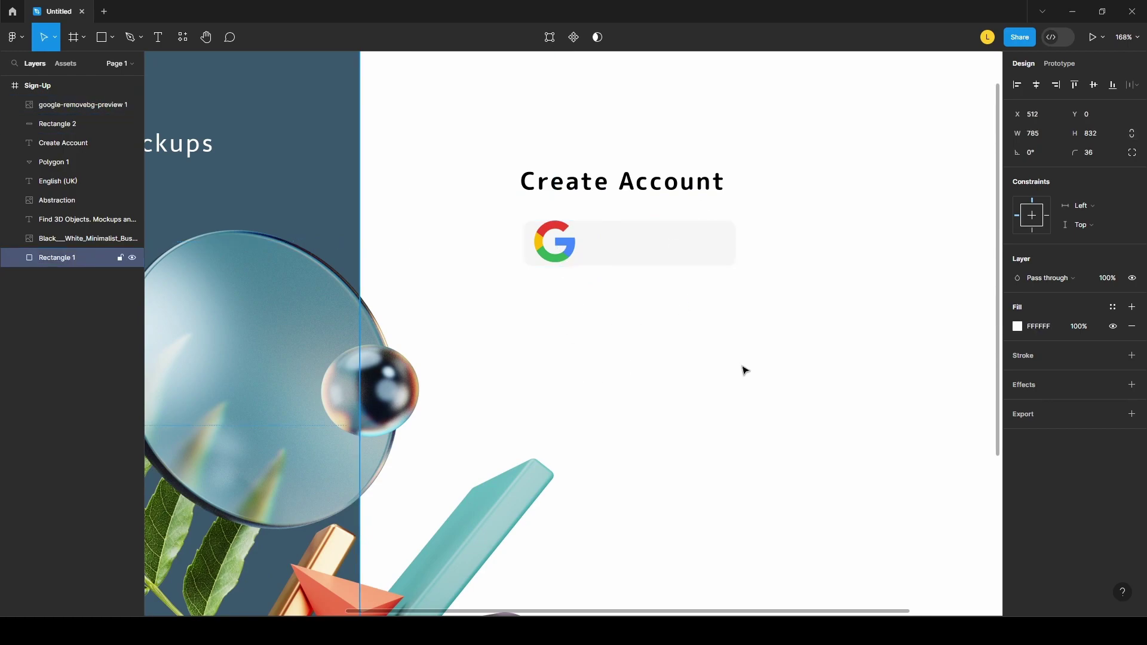
- Shrink the Google logo further so it fits neatly inside the left end of the grey rectangle
left_click(563, 251)
left_click_drag(502, 216, 517, 221)
left_click_drag(585, 255, 580, 254)
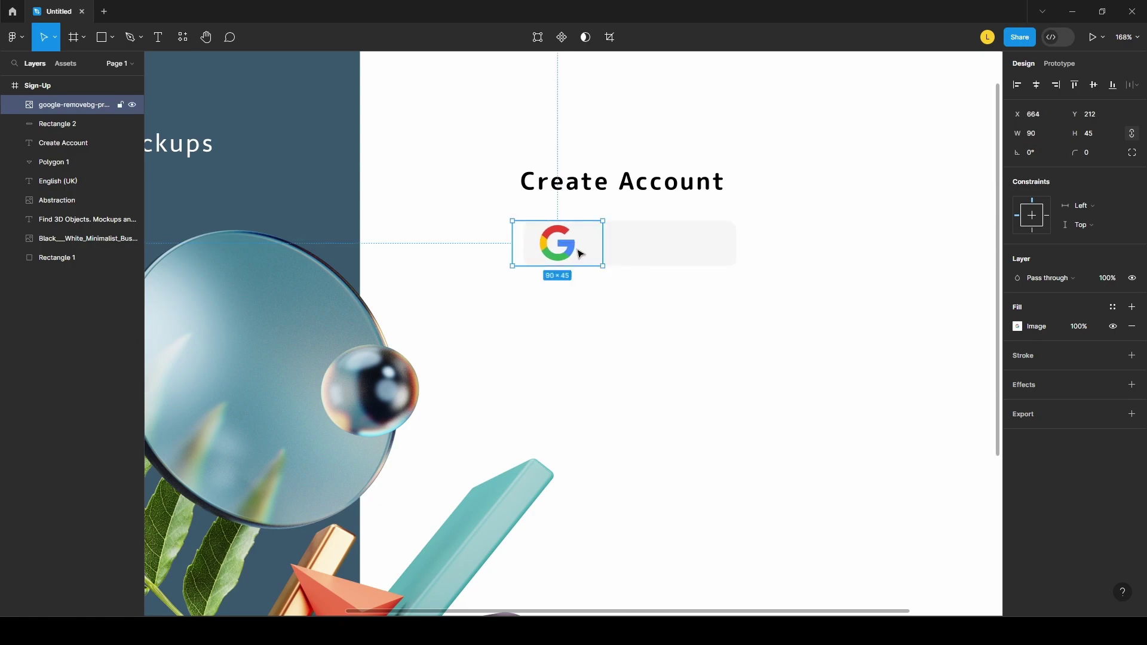
left_click_drag(513, 221, 540, 243)
left_click(618, 335)
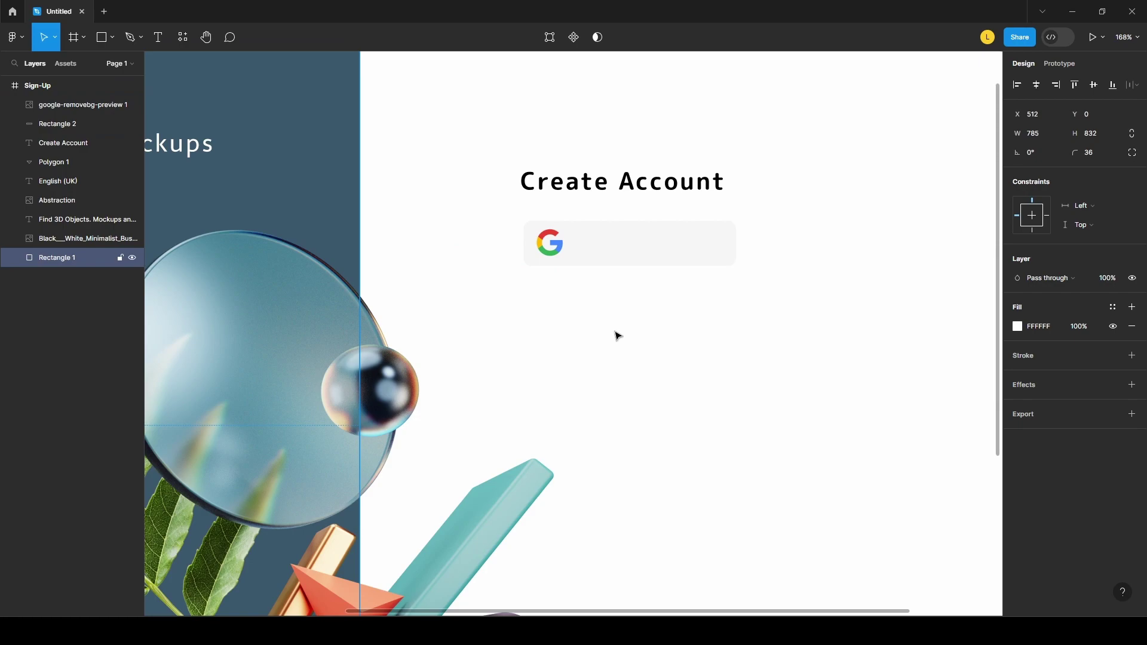
- Add a text box about 268 × 44 below the grey rectangle reading "Sign Up With Google"
left_click(158, 37)
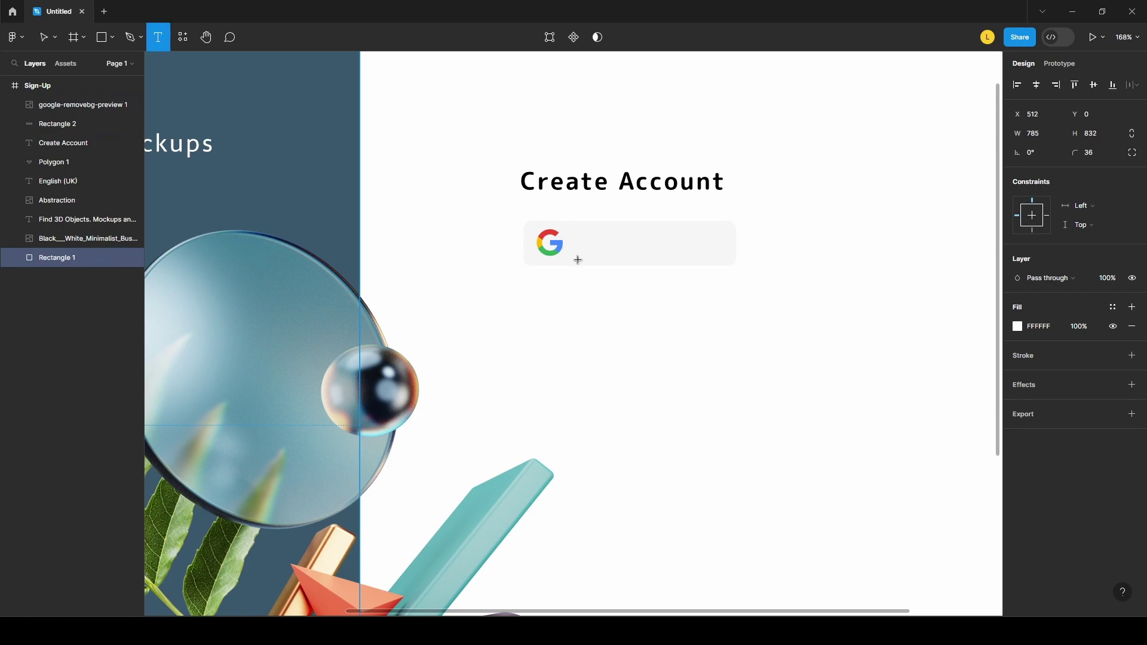
left_click_drag(574, 272, 845, 316)
type("S")
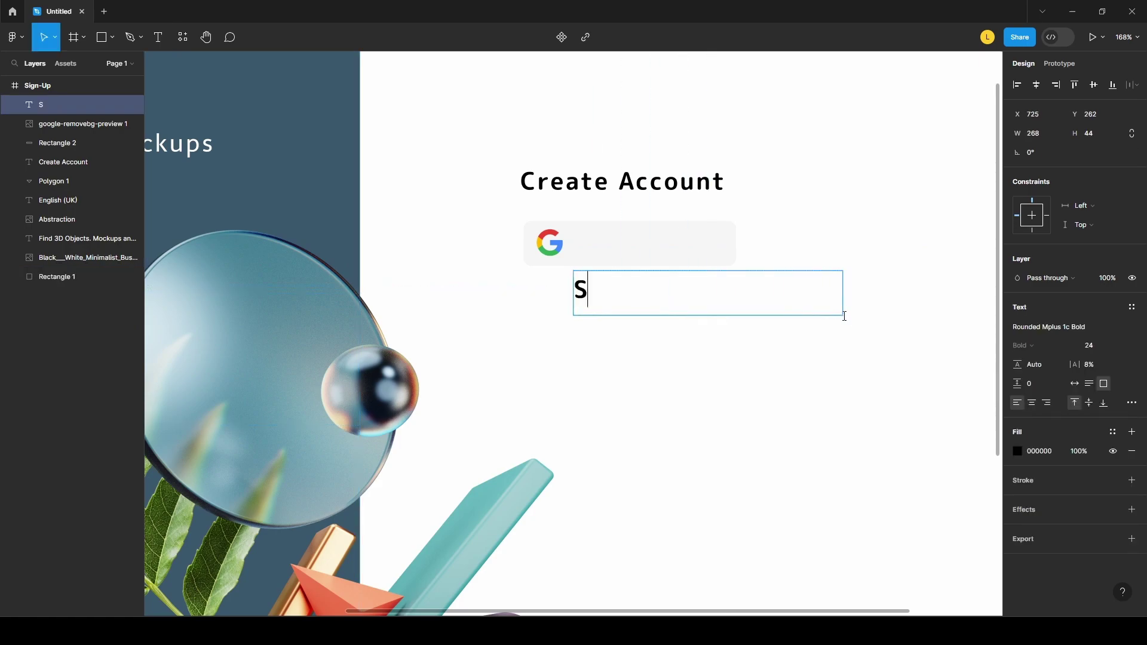
type("ign Up With Google")
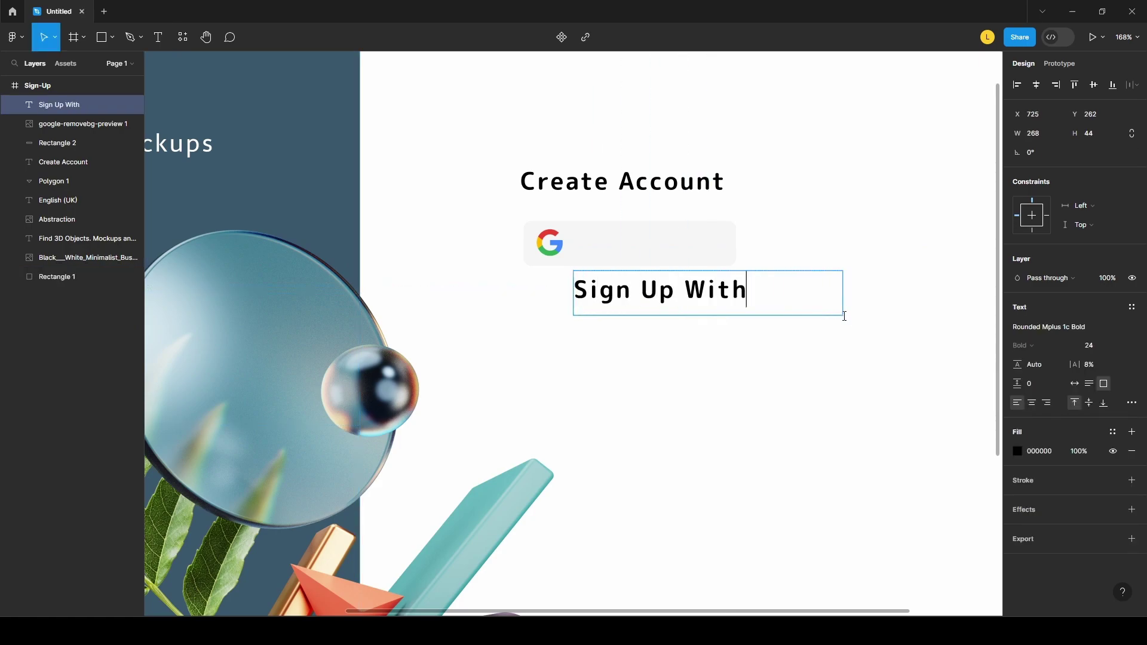
left_click(847, 209)
- Enlarge the "Sign Up With Google" text box to about 314 × 62 so the text fits on one line
left_click(645, 301)
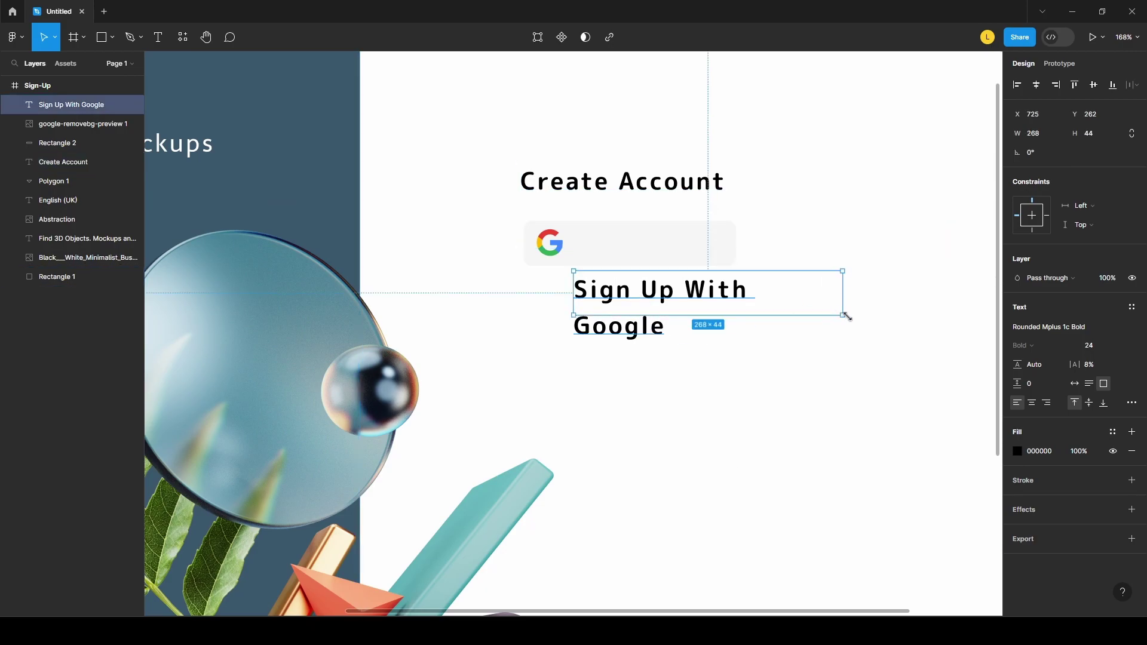
double_click(843, 314)
left_click(829, 481)
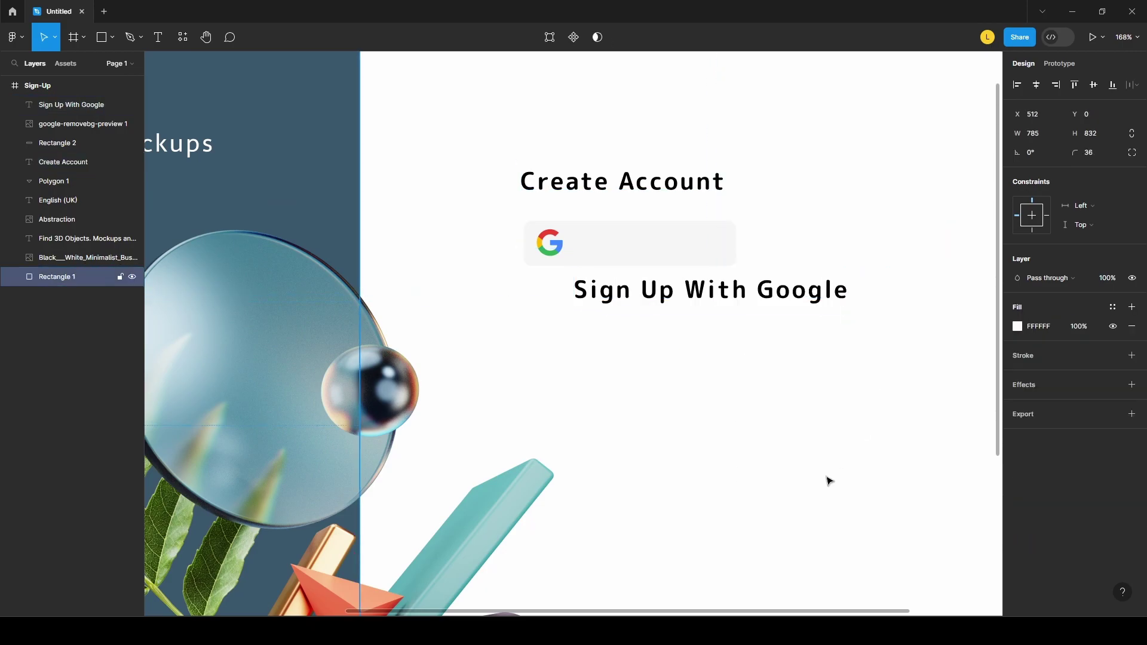
- Set the font size of the "Sign Up With Google" text to 12
left_click(711, 292)
left_click(1092, 347)
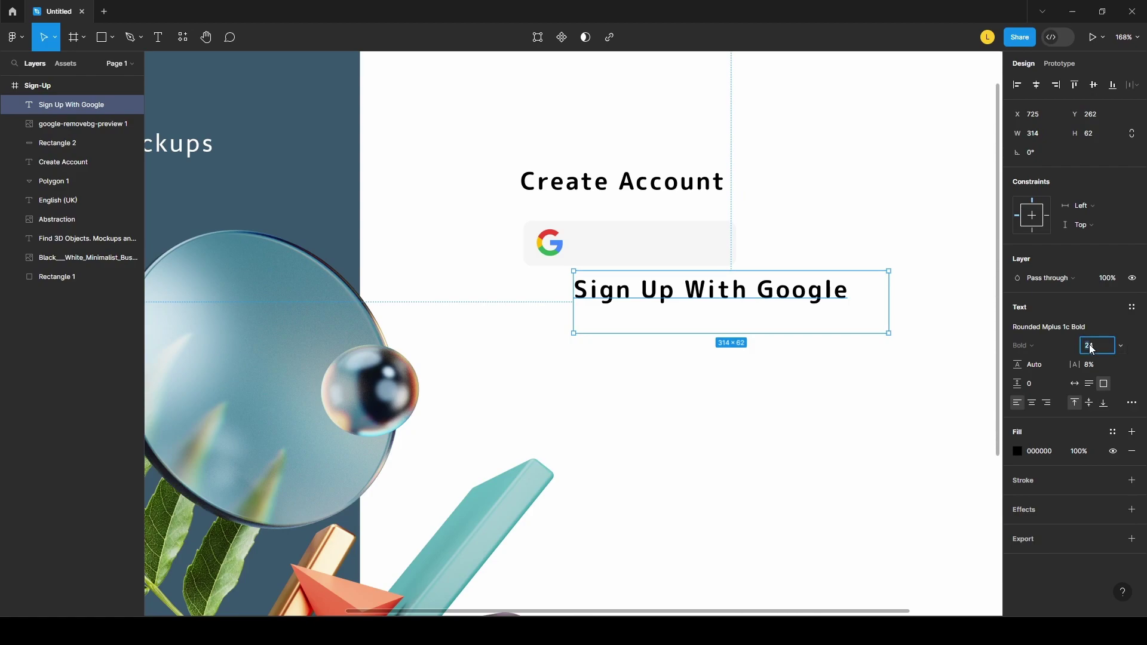
type("12")
key("Return")
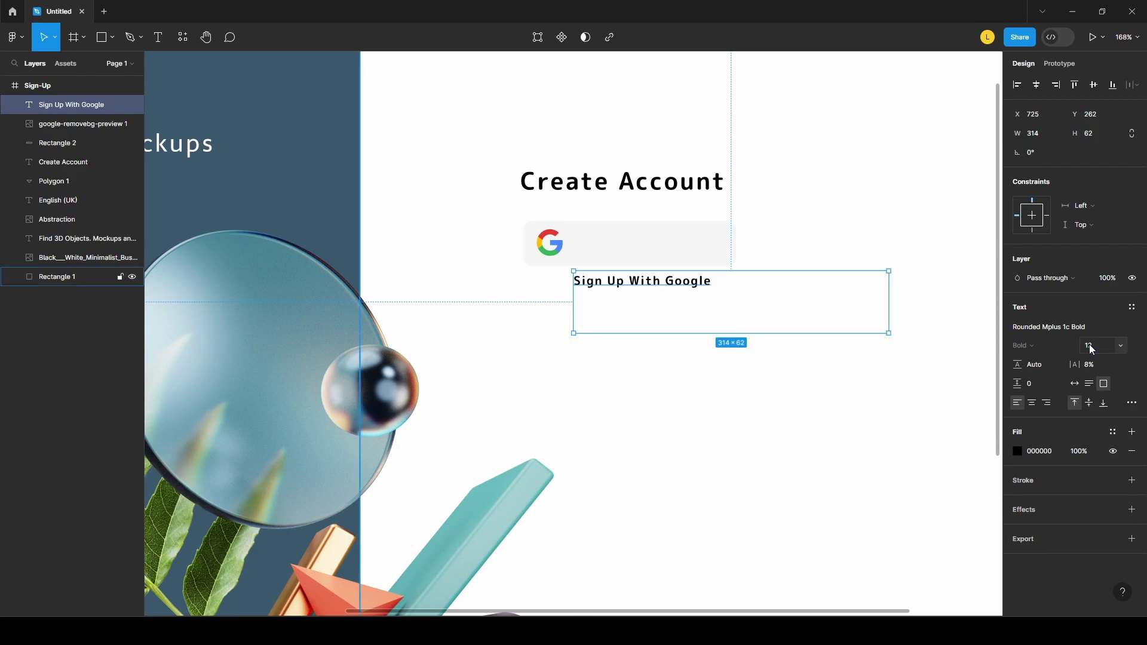
- Change the "Sign Up With Google" text's font to ABeeZee Regular
left_click(1051, 326)
type("r")
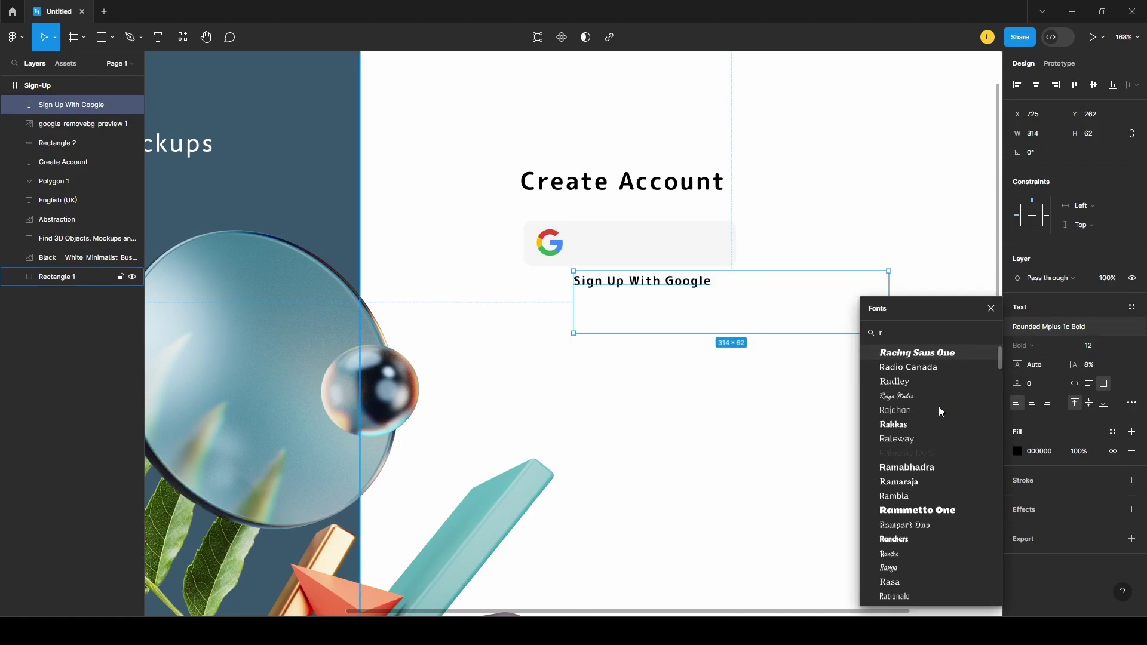
type("eg")
key("BackSpace")
key("BackSpace")
key("BackSpace")
scroll(936, 378, "up", 15)
left_click_drag(1006, 495, 988, 406)
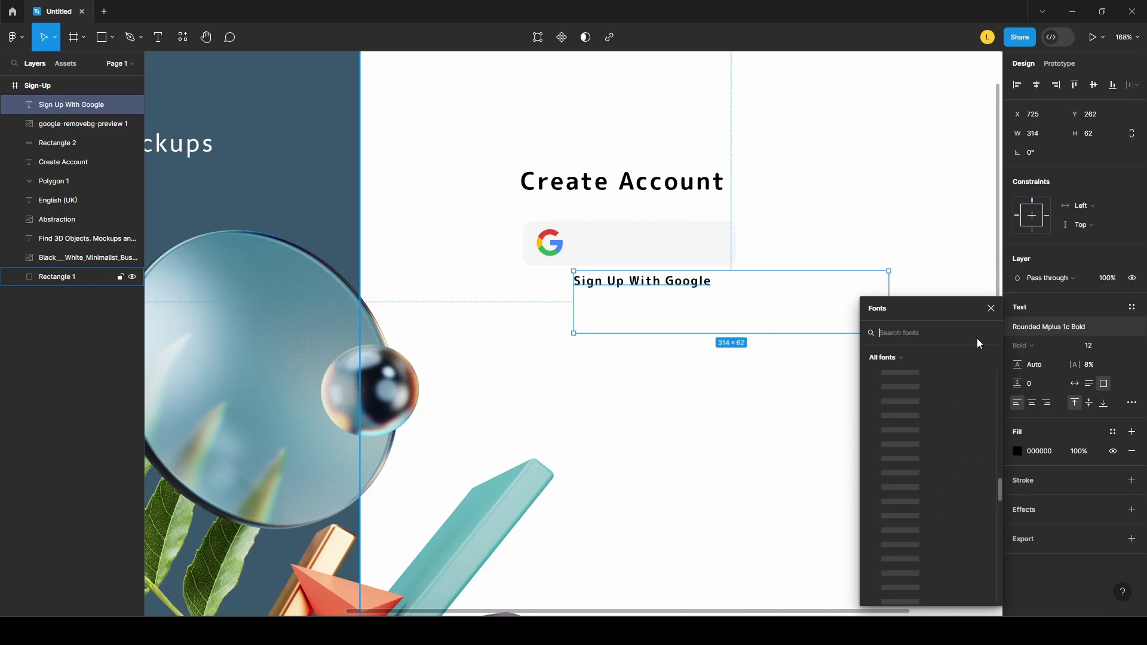
left_click(926, 382)
- Move the "Sign Up With Google" text onto the light grey rectangle beside the Google logo
left_click_drag(663, 284, 664, 248)
left_click(770, 368)
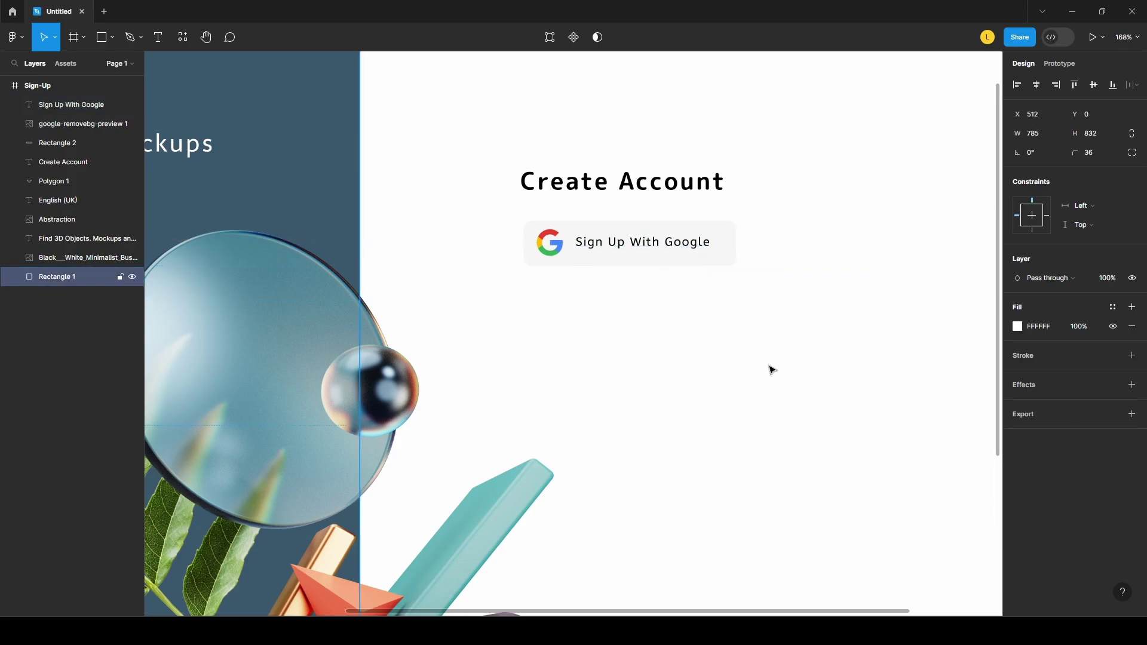
key("shift+1")
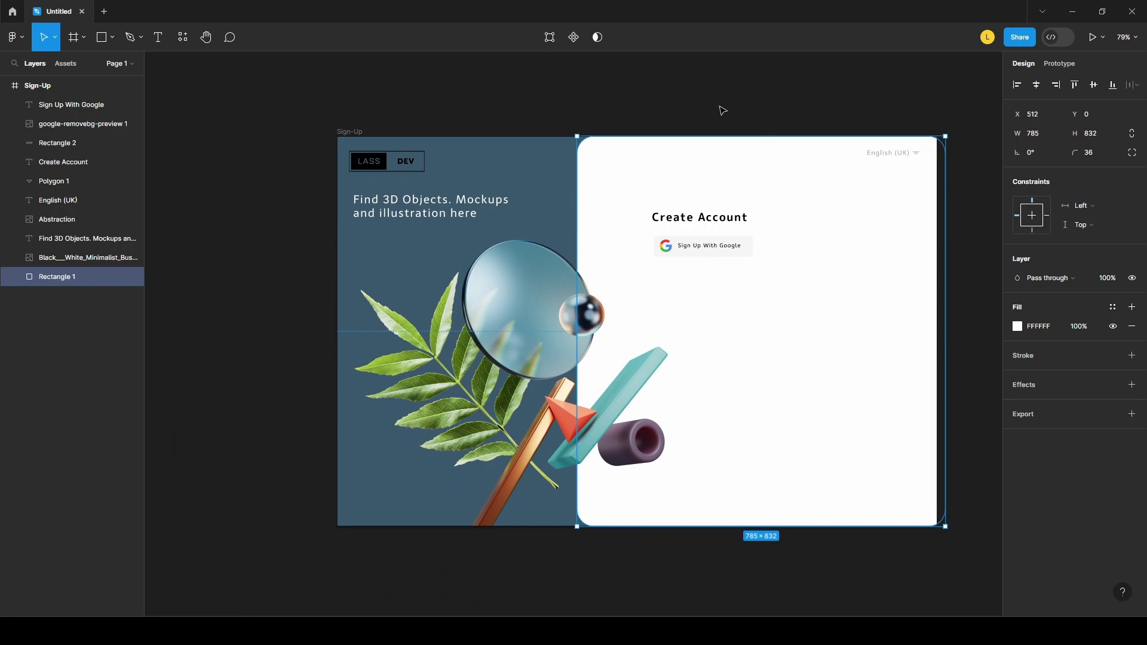
- Duplicate the light grey button rectangle and place the copy to the right of the Google button
left_click(687, 259)
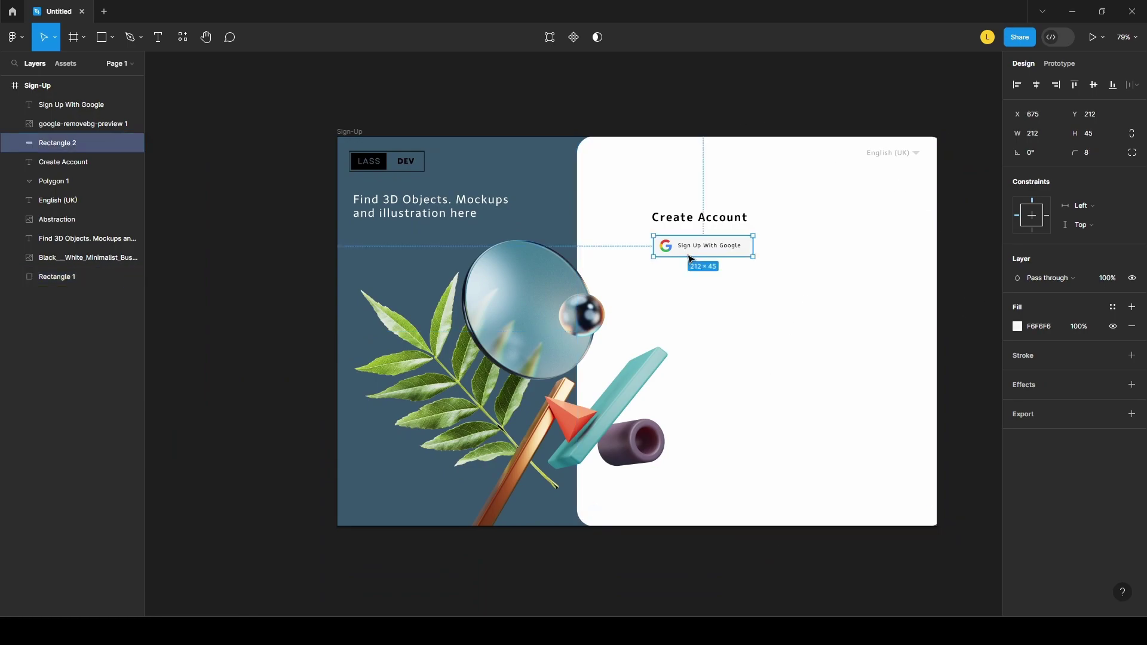
key("ctrl+c")
left_click(807, 251)
key("ctrl+v")
left_click_drag(715, 249, 830, 249)
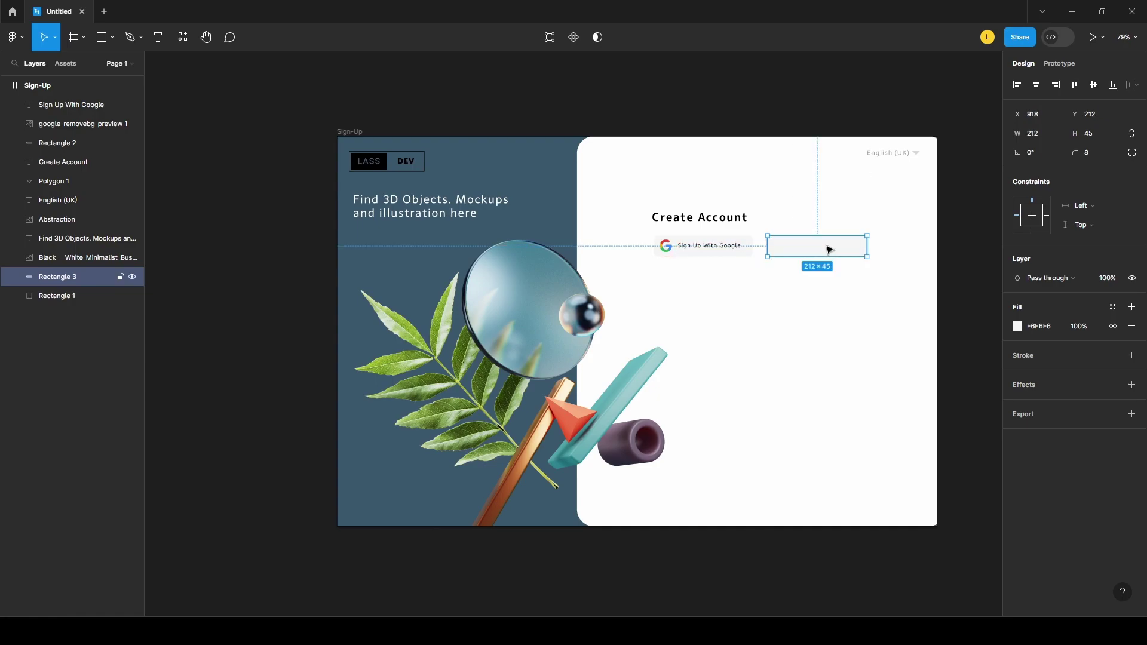
left_click(807, 270)
- Add a text box about 301 × 44 below the second grey rectangle containing a copy of "Sign Up With Google"
double_click(729, 245)
left_click(160, 40)
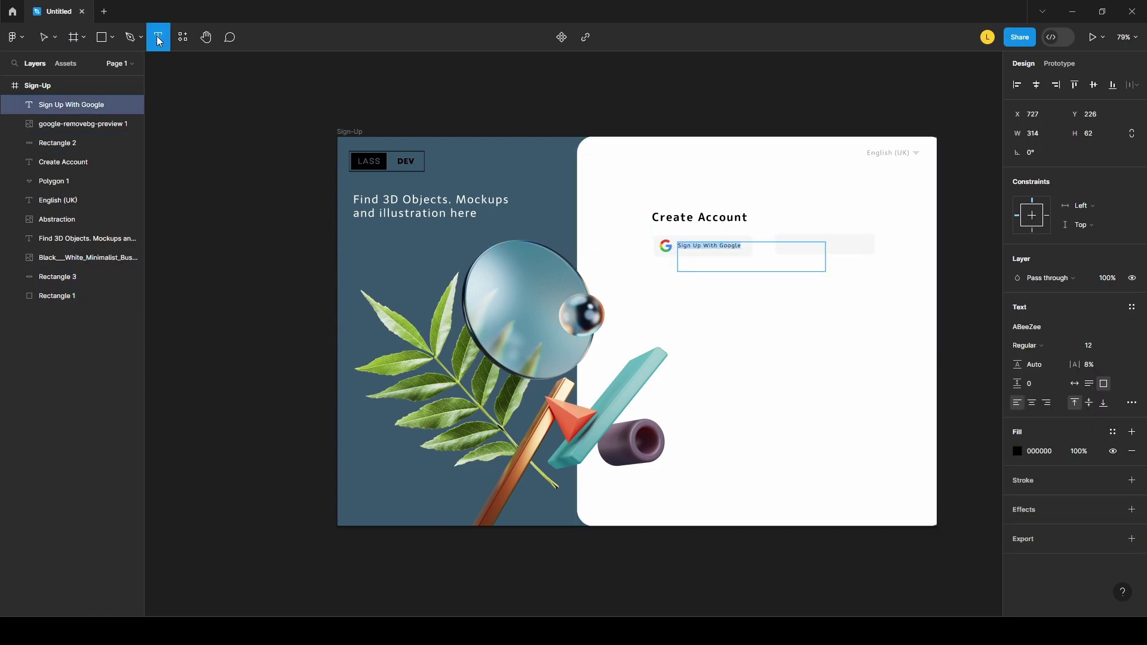
left_click_drag(734, 297, 876, 320)
key("ctrl+v")
key("Escape")
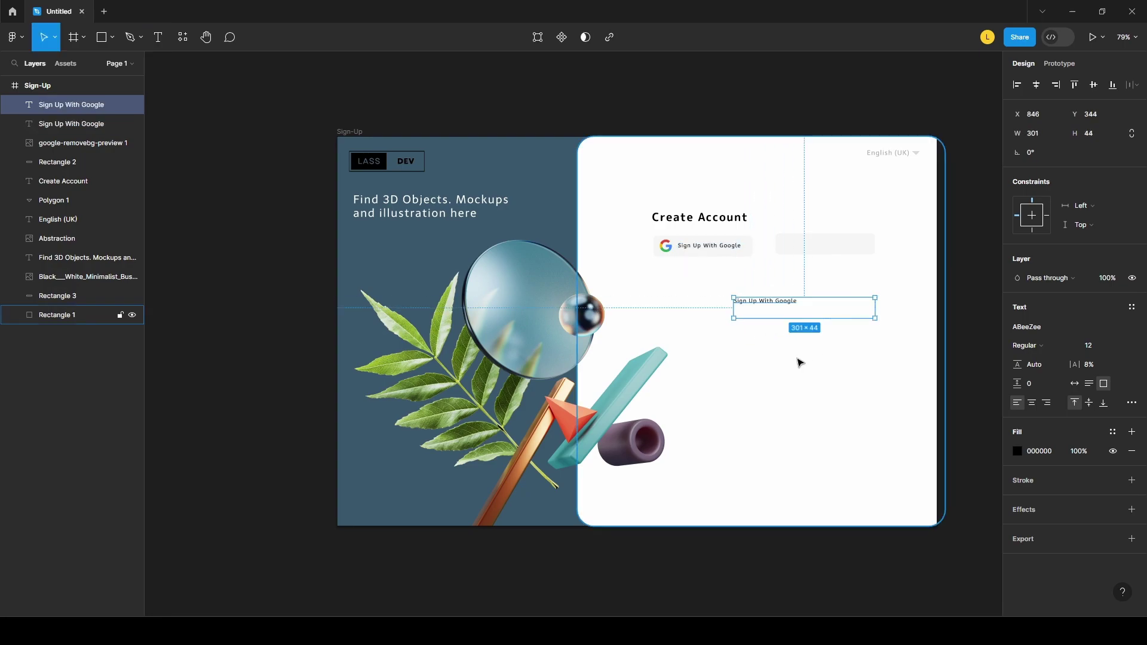
- Change the copied text to "Sign Up With Facebook" and move it onto the second grey rectangle
double_click(782, 300)
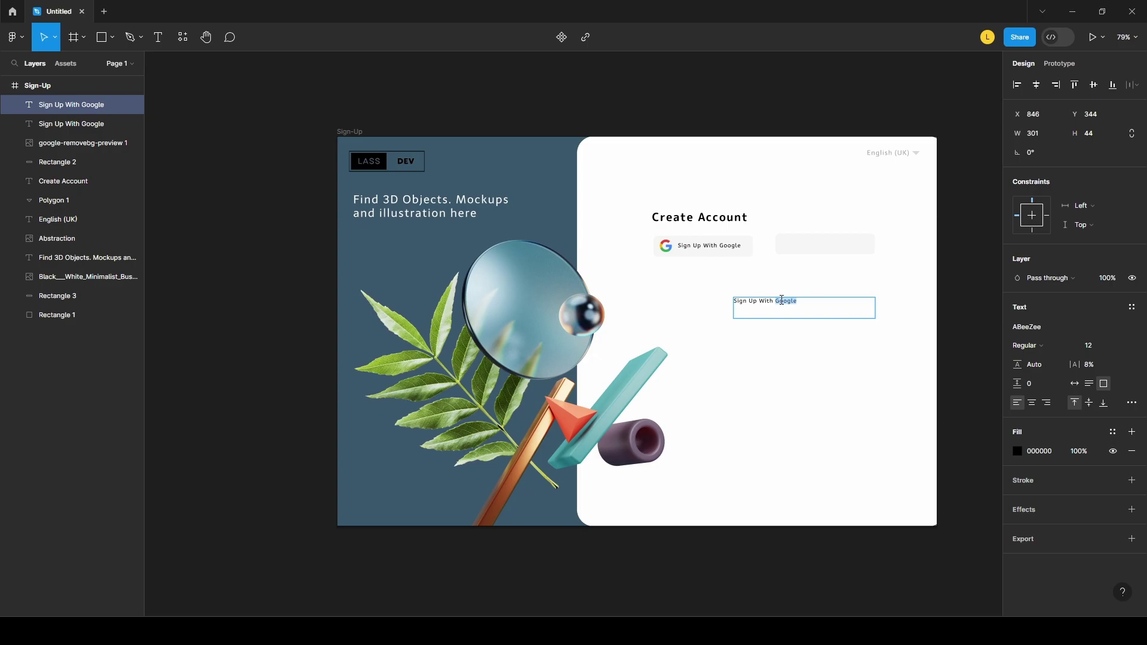
type("Facebook")
key("Escape")
left_click(828, 123)
left_click(761, 302)
left_click_drag(761, 302, 825, 252)
left_click(747, 76)
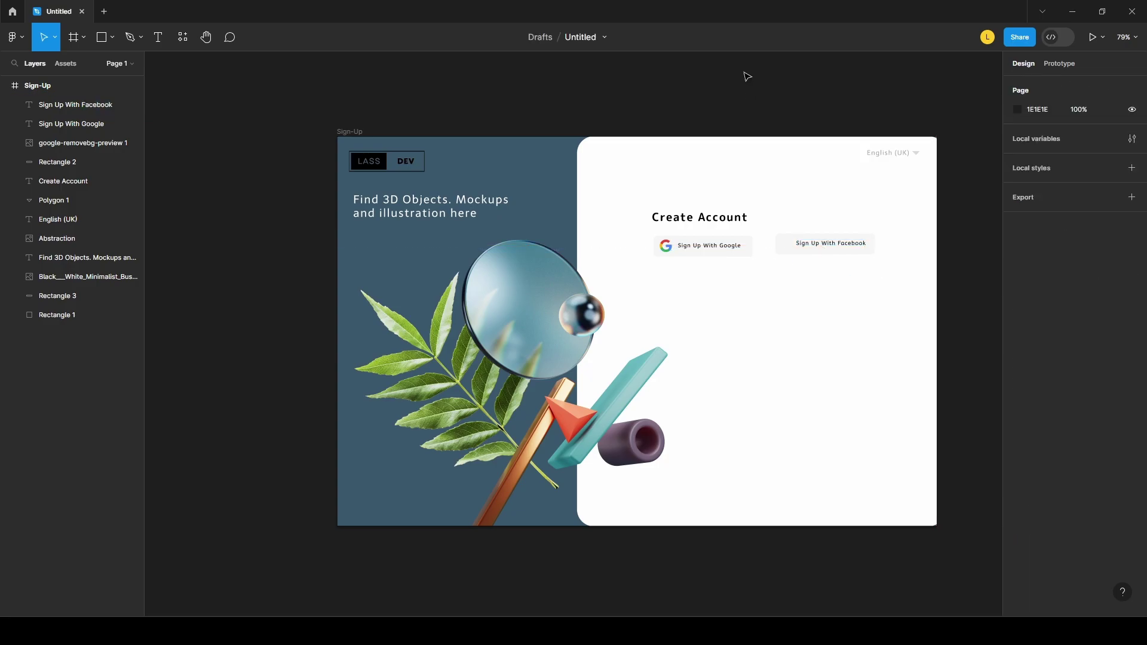
- Import the Facebook logo image R-removebg-preview from the Downloads folder into the design
left_click(558, 582)
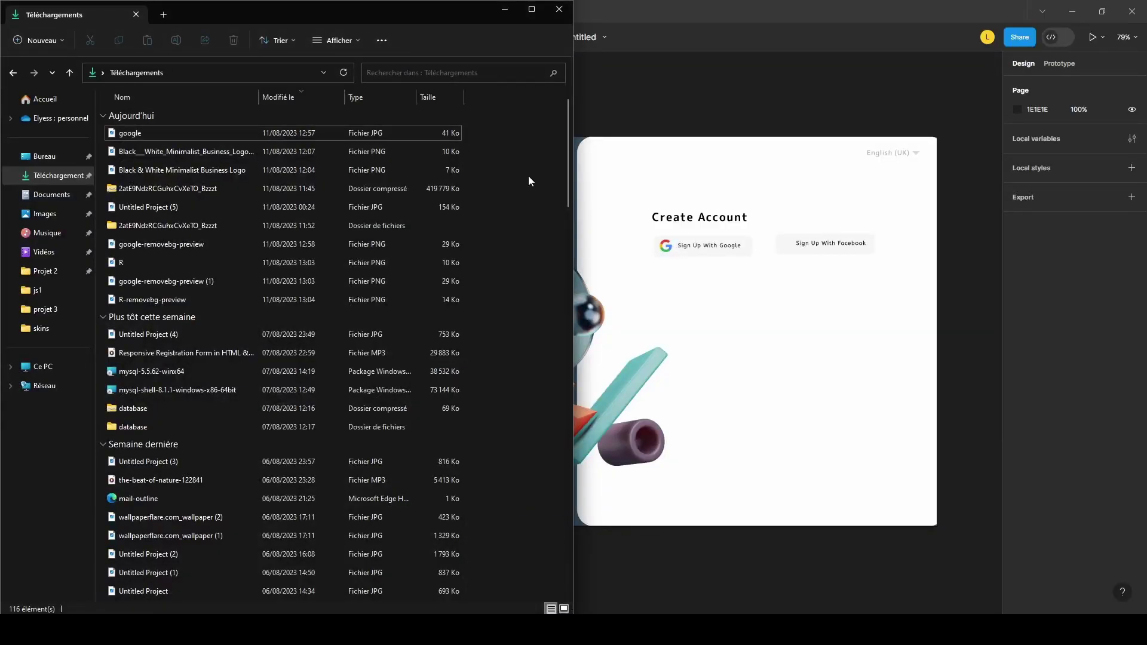
double_click(221, 132)
left_click(701, 53)
left_click_drag(152, 133, 751, 223)
- Shrink the Facebook logo and place it inside the second grey rectangle, just before the Facebook text
left_click_drag(675, 179, 815, 276)
scroll(866, 213, "up", 5)
left_click_drag(708, 434, 671, 343)
left_click_drag(735, 381, 606, 328)
left_click_drag(548, 294, 608, 327)
left_click(658, 226)
scroll(658, 227, "down", 5)
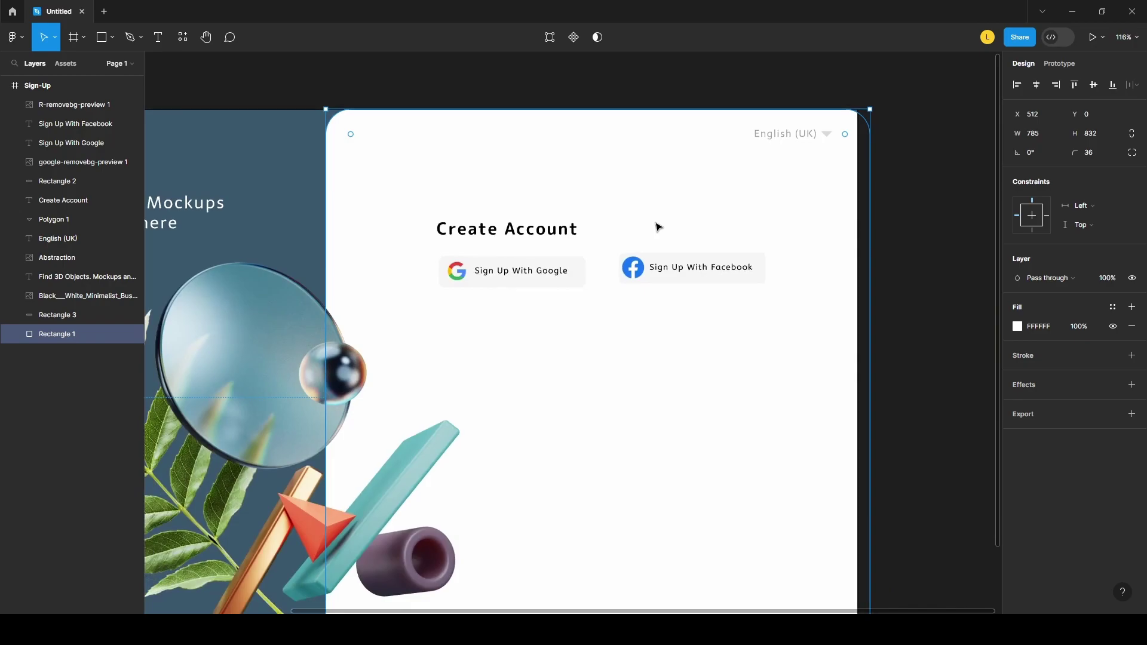
key("alt")
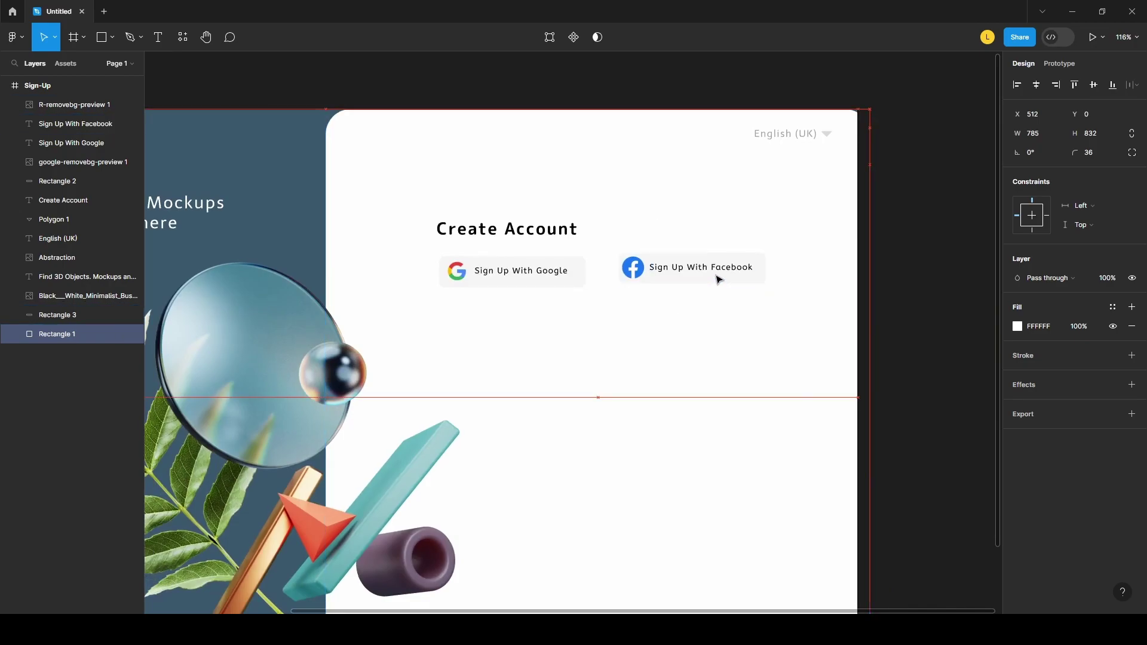
left_click(896, 256)
scroll(898, 256, "down", 2)
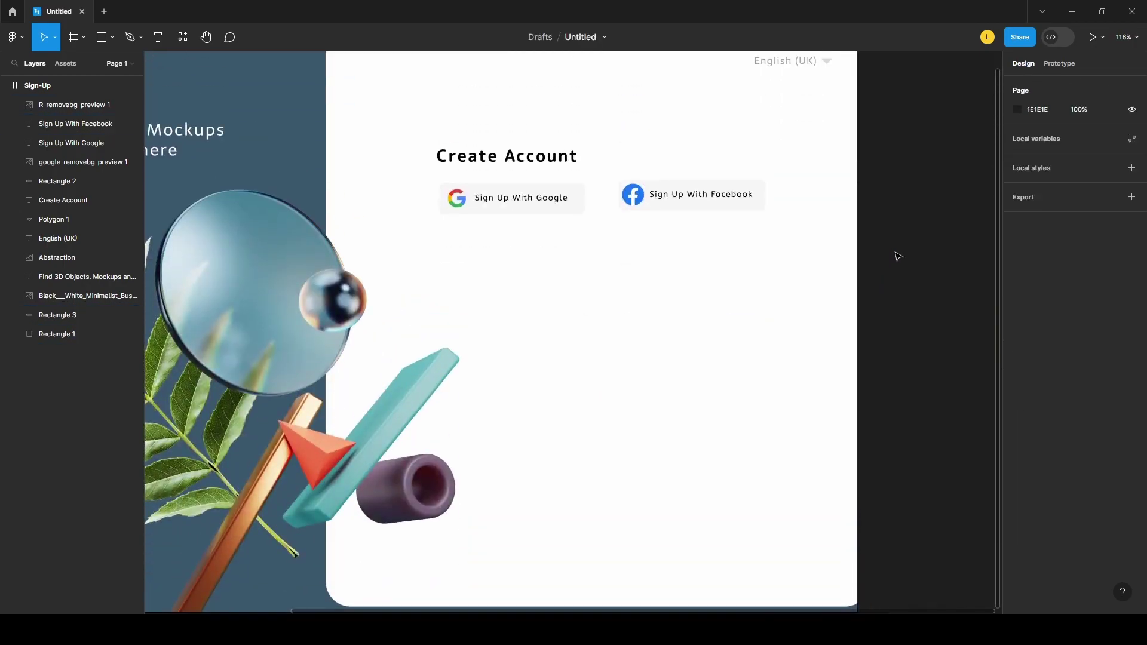
- Resize the Facebook logo with locked proportions, first to a width of 67 and finally to a height of 35
left_click(639, 195)
scroll(640, 195, "up", 5)
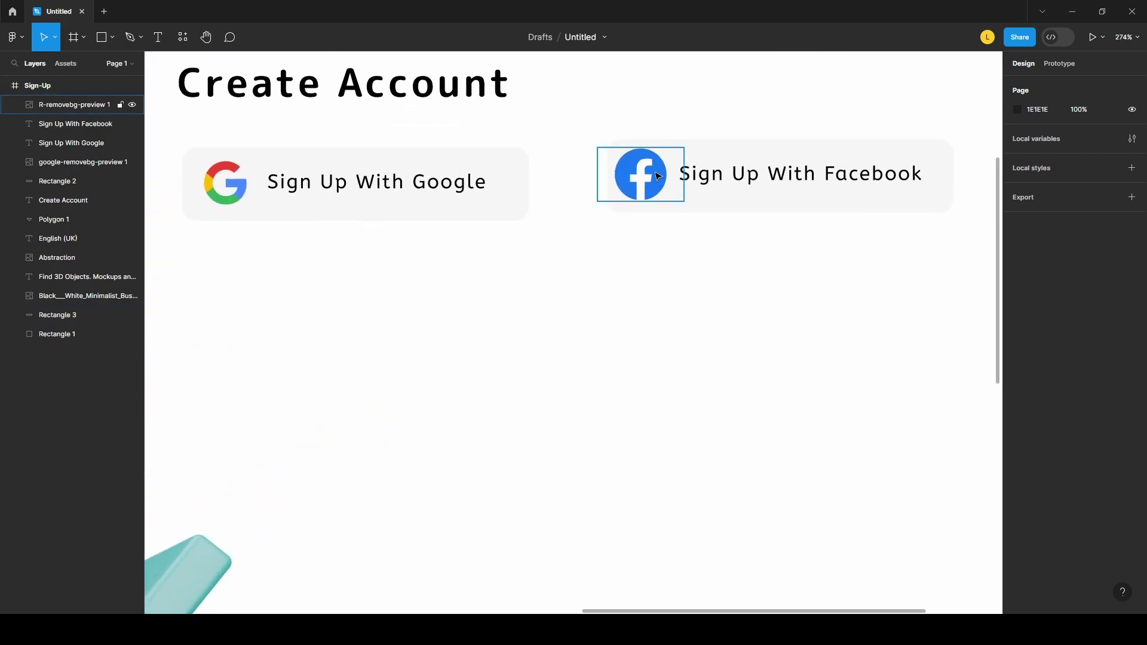
left_click(659, 176)
left_click(229, 188)
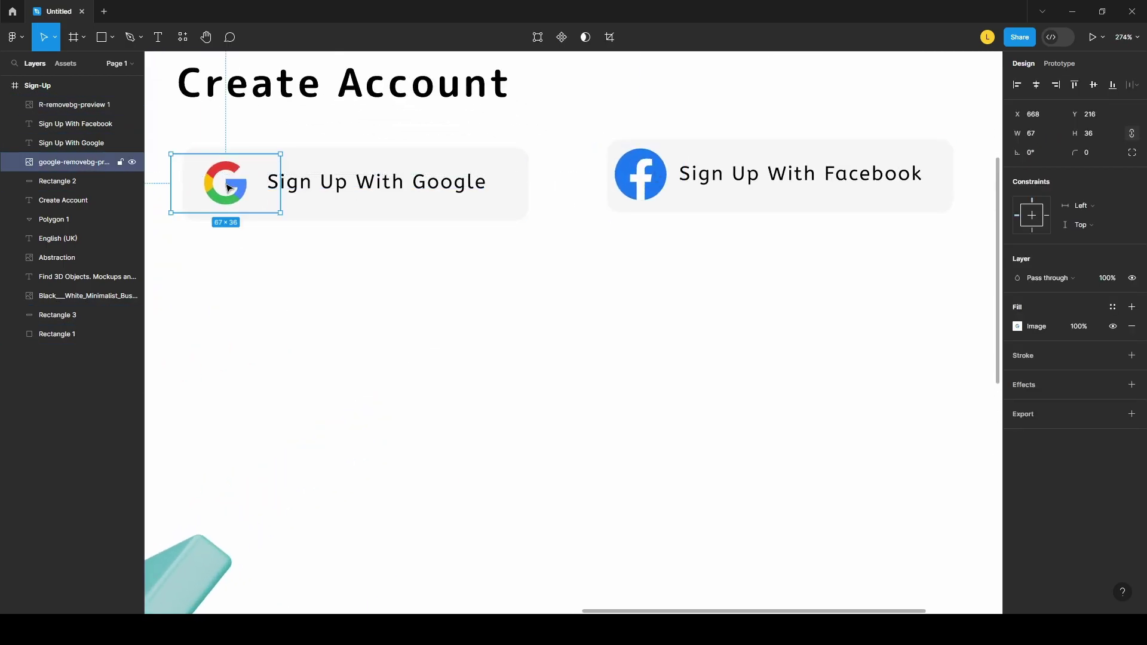
left_click(640, 174)
left_click(1035, 135)
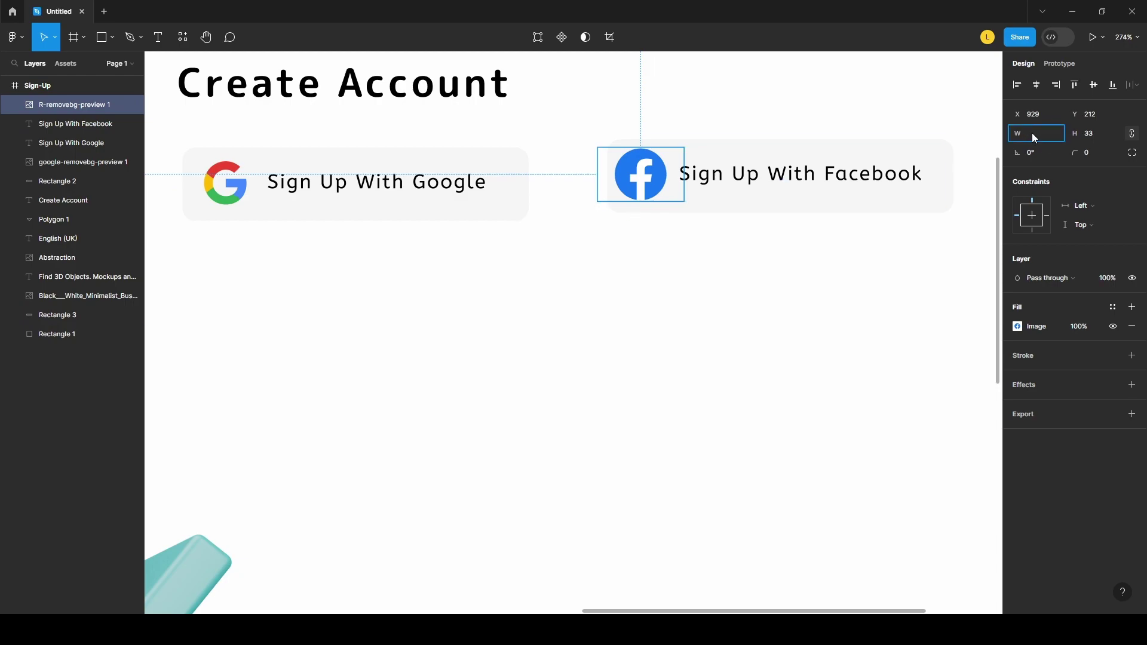
left_click(1090, 136)
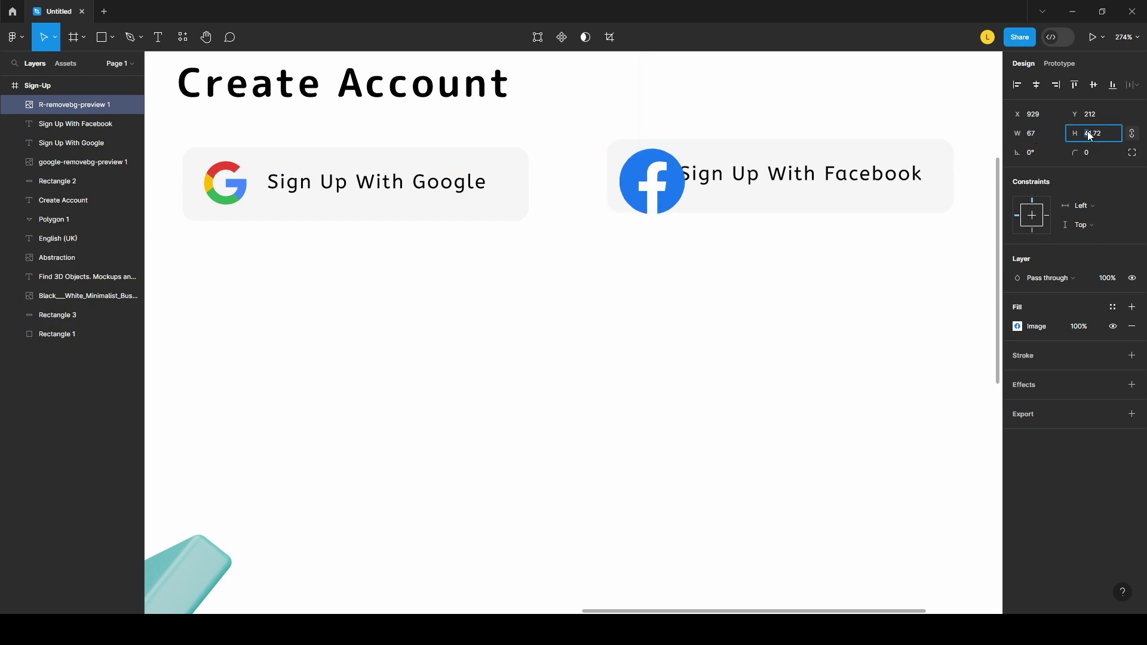
type("35")
key("Return")
left_click(679, 277)
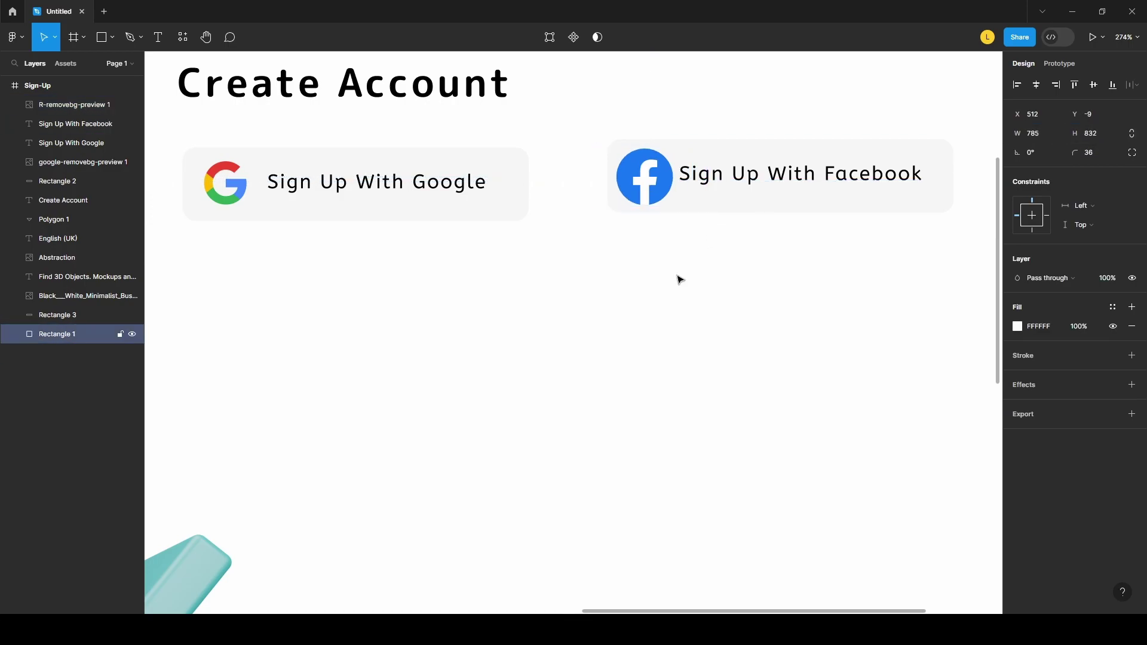
- Shift the "Sign Up With Facebook" text slightly to the right to leave space after the Facebook logo
scroll(678, 276, "down", 5)
scroll(679, 279, "down", 1)
left_click(927, 279)
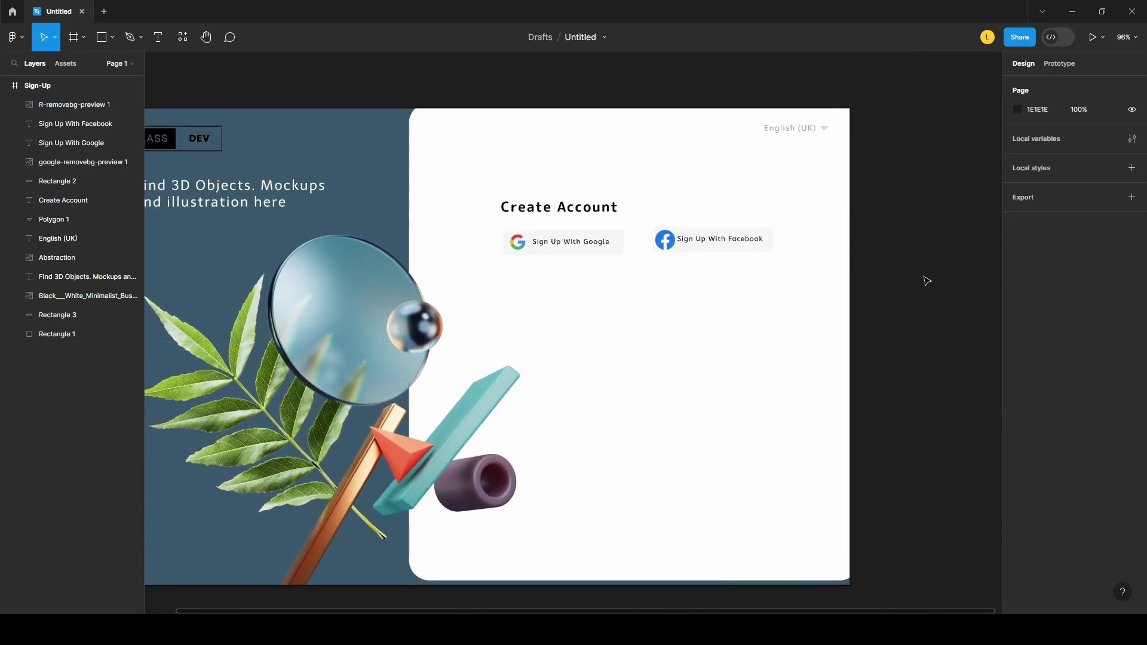
scroll(794, 260, "up", 3)
left_click_drag(654, 229, 664, 230)
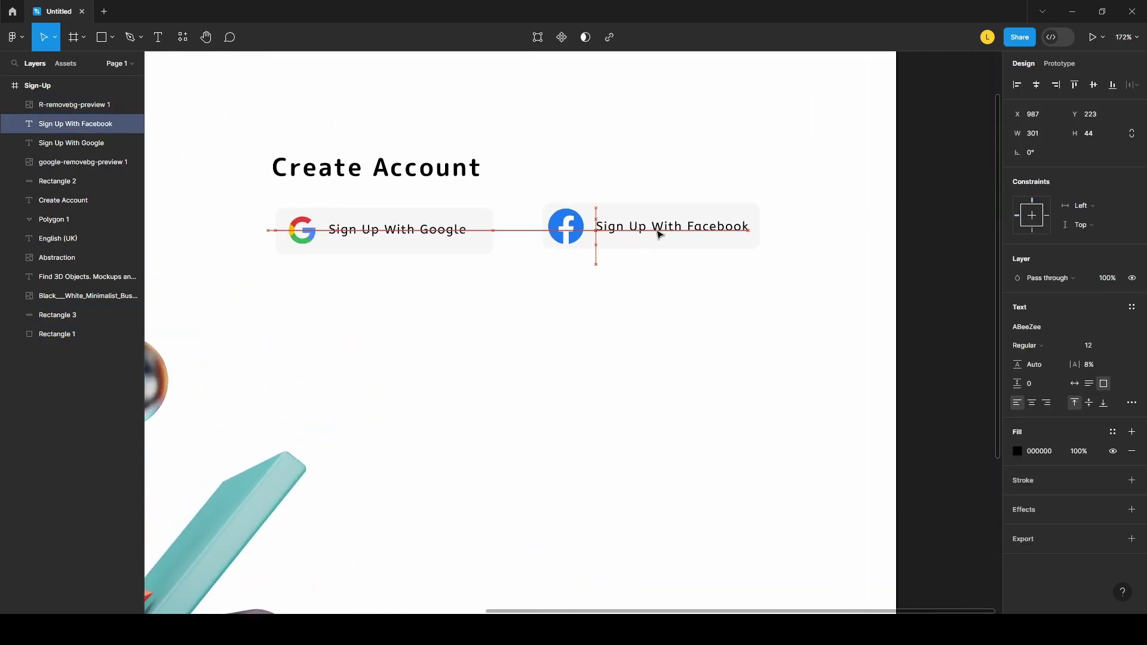
left_click(950, 198)
scroll(950, 197, "down", 3)
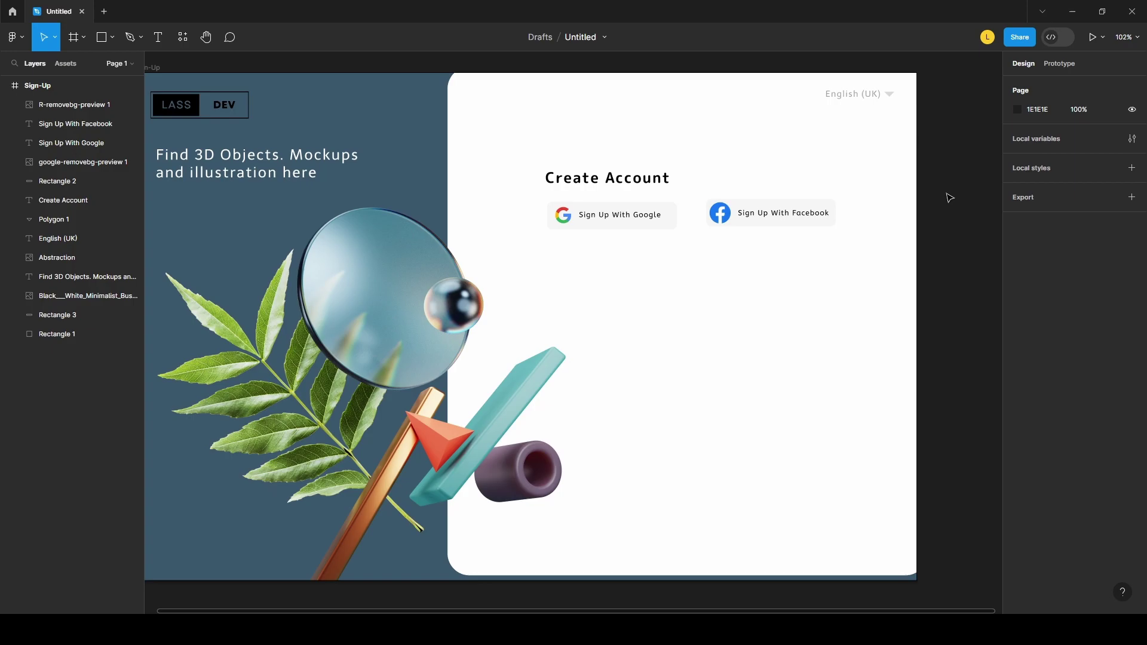
- Add a text box reading "- OR -" below the two sign-up buttons and enlarge it to about 211 × 62
left_click(158, 37)
left_click_drag(632, 263, 739, 289)
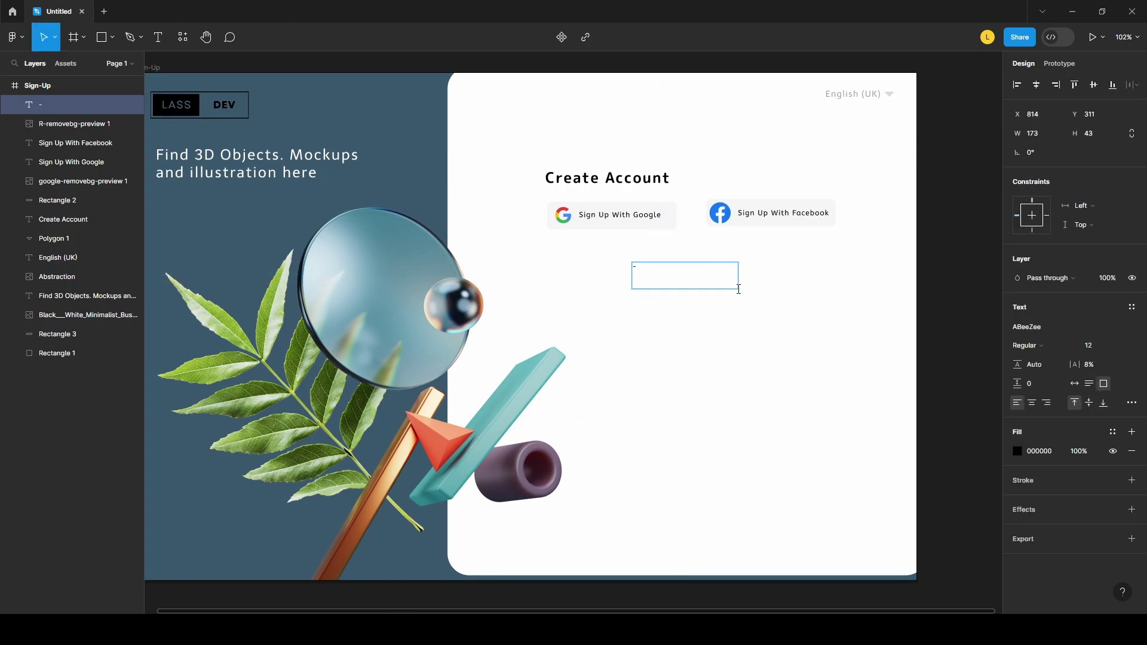
left_click(639, 268)
key("ctrl+z")
key("ctrl+z")
left_click(809, 266)
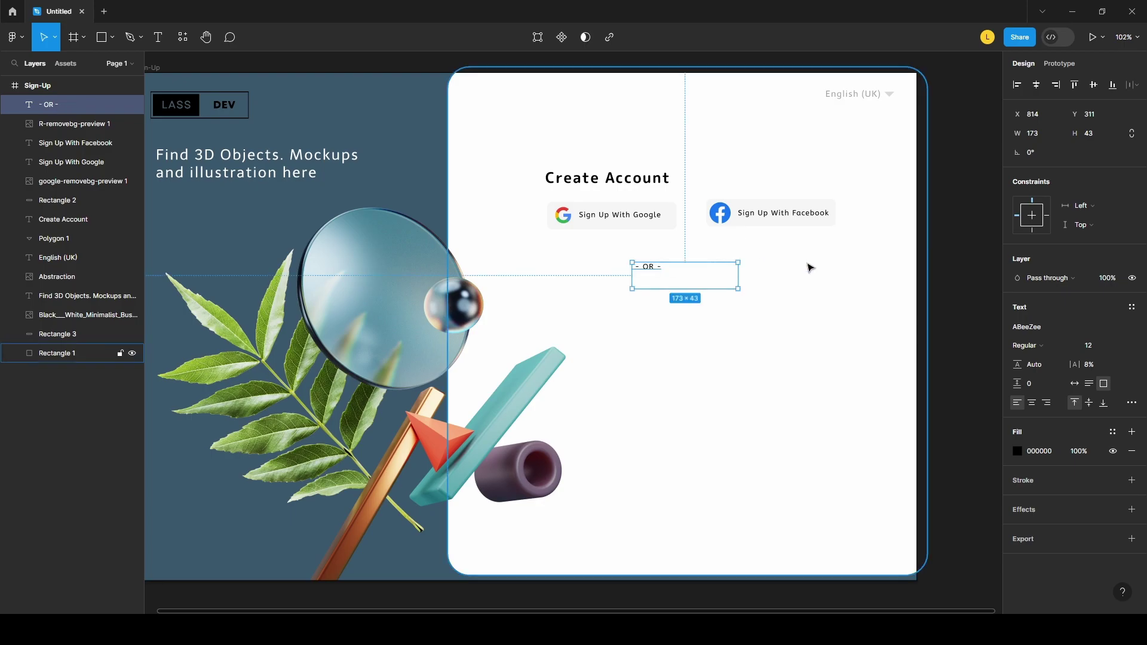
left_click(657, 270)
mouse_move(657, 272)
left_mouse_down()
mouse_move(696, 268)
mouse_move(685, 278)
mouse_move(653, 255)
left_mouse_up()
- Set the "- OR -" text to size 24 in light grey C7BFBF and nudge it into position below the buttons
double_click(673, 260)
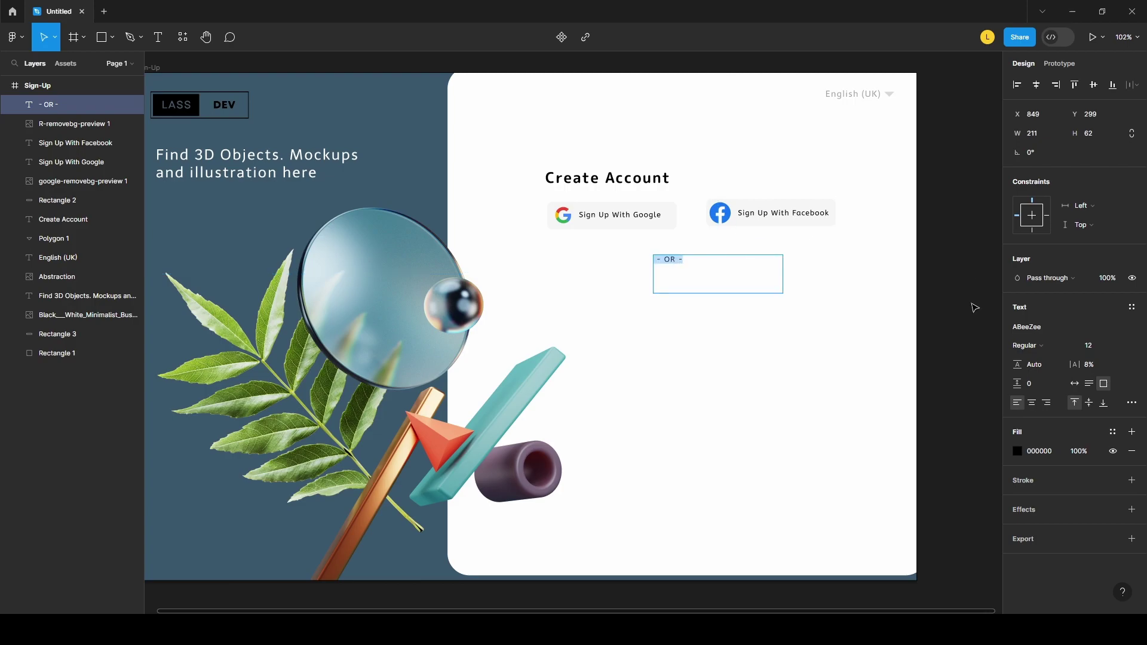
left_click(1093, 346)
key("Return")
left_click(1018, 451)
left_click_drag(864, 335, 863, 338)
key("Escape")
left_click_drag(696, 268, 699, 265)
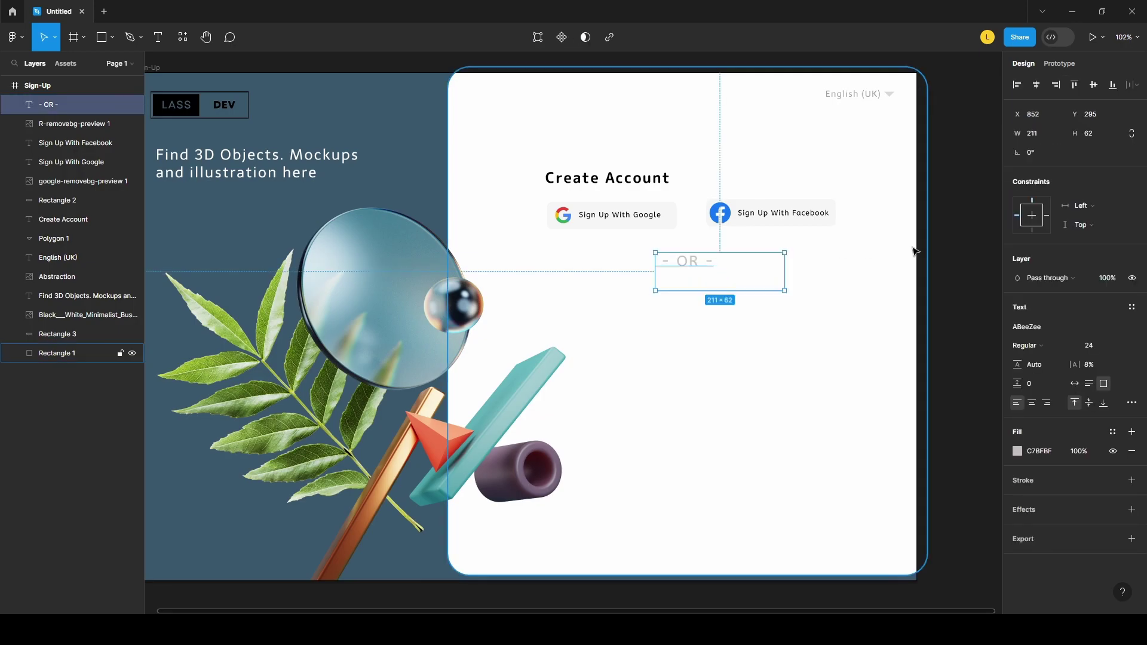
left_click(947, 240)
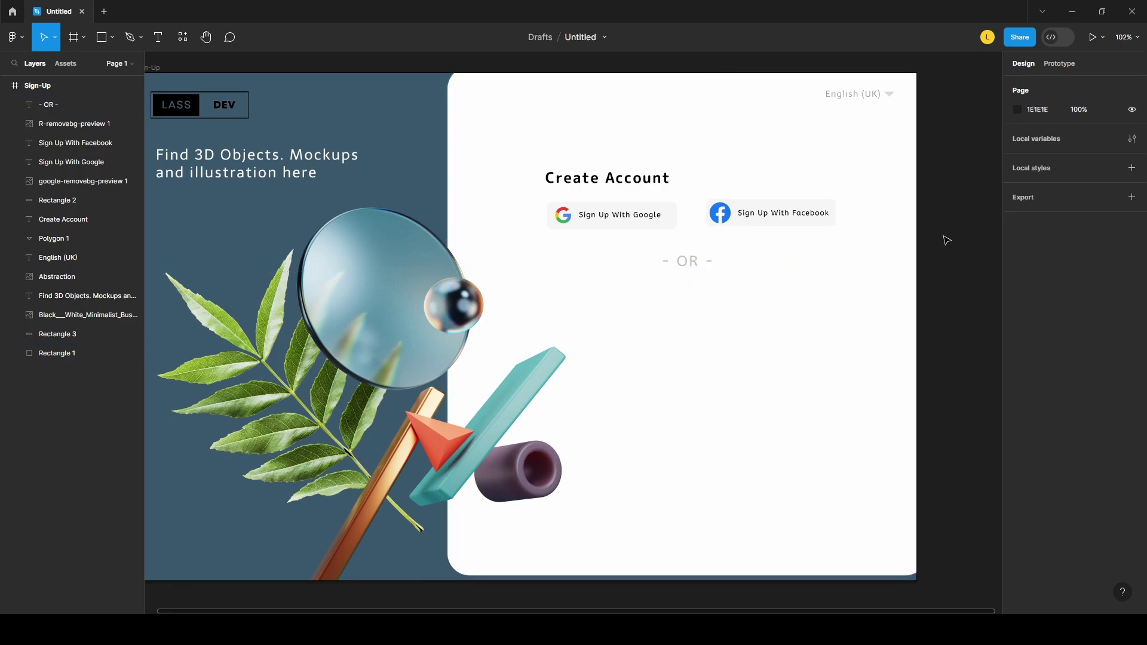
- Draw a horizontal line about 382 long below the "- OR -" text
left_click(112, 37)
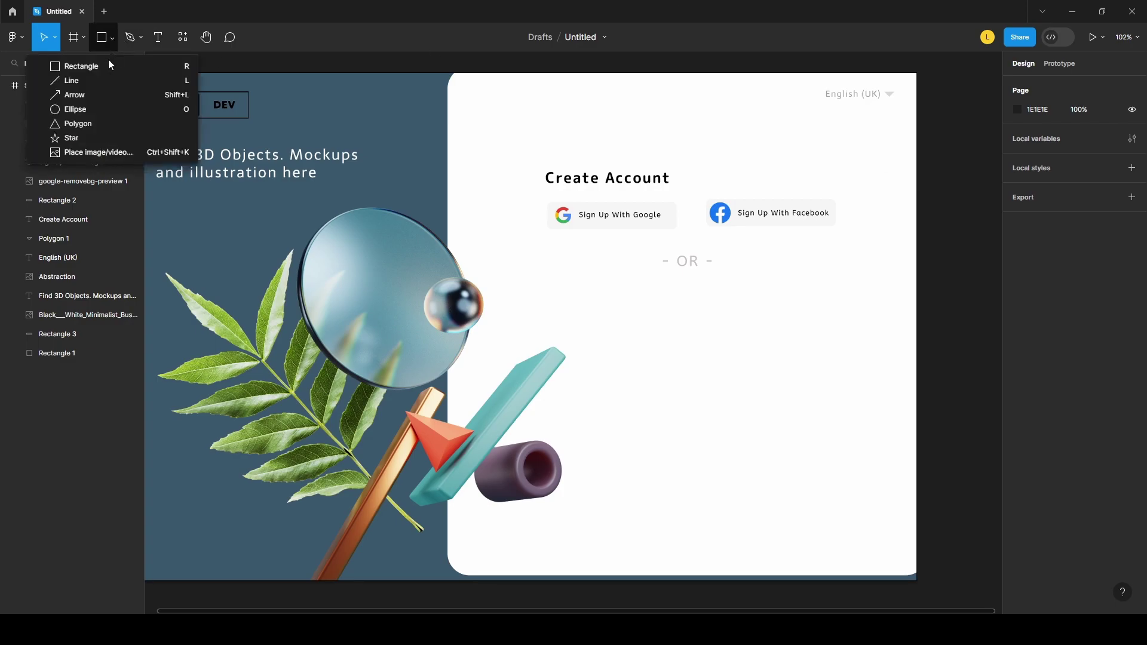
left_click(99, 80)
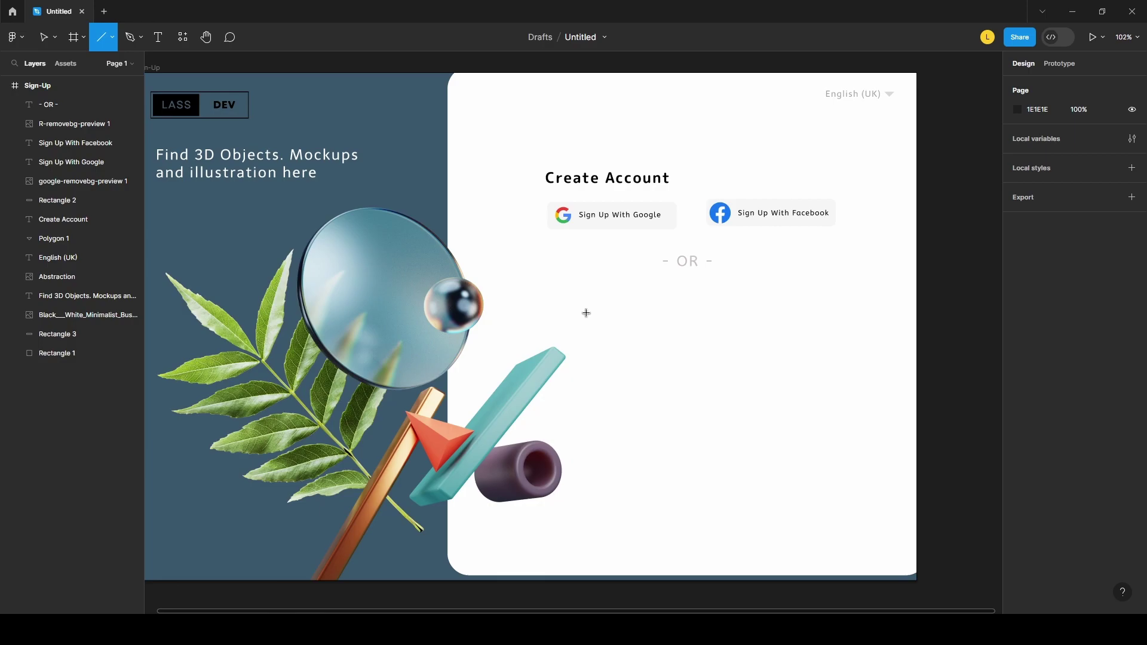
left_click_drag(586, 313, 821, 313)
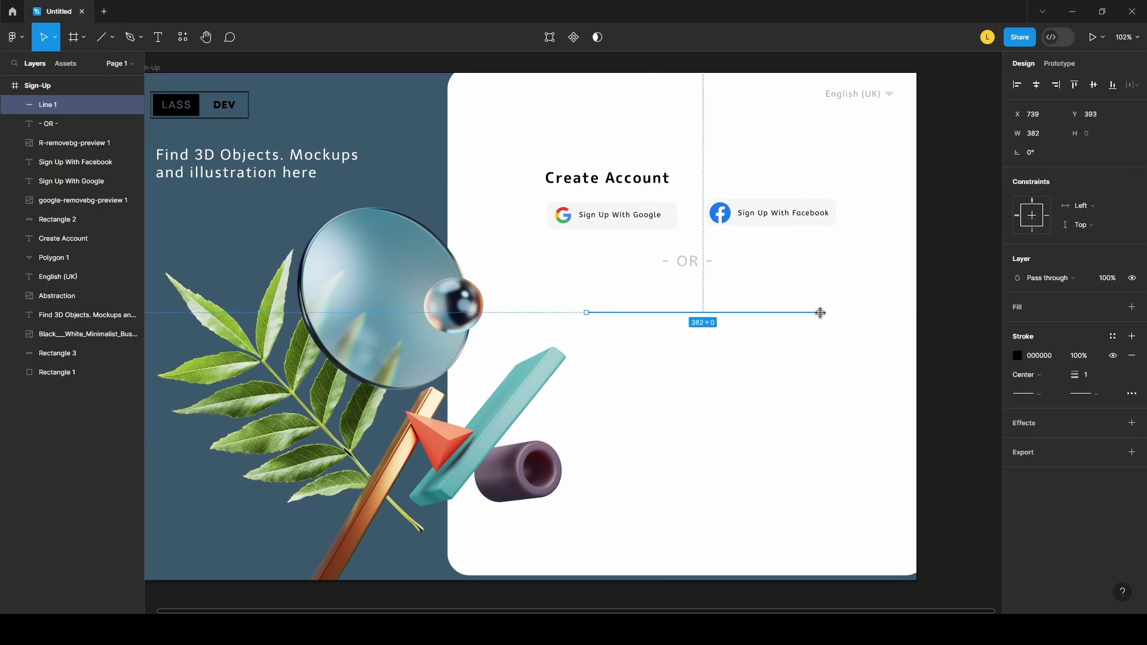
left_click(963, 287)
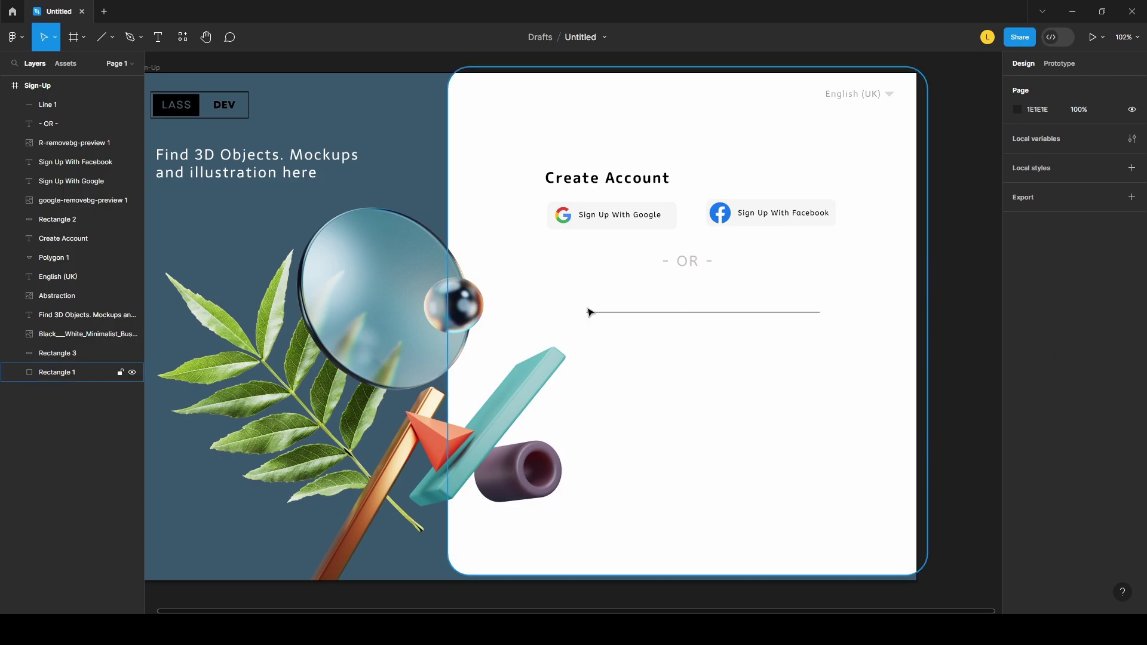
left_click(685, 358)
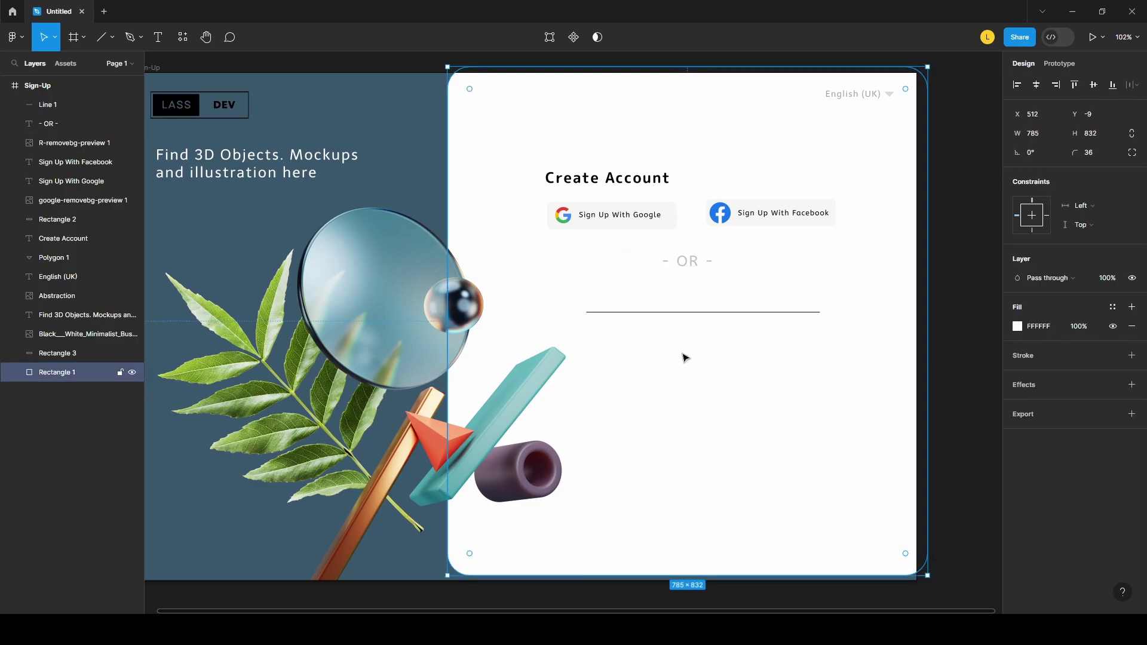
scroll(685, 358, "up", 5)
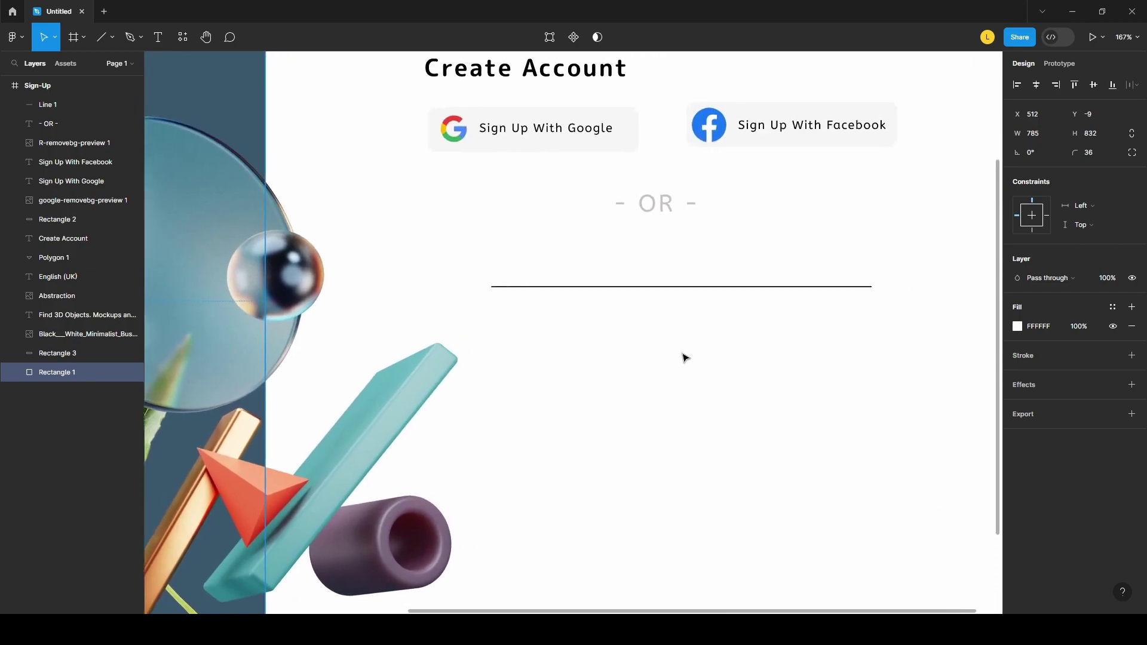
- Set the stroke colour of the horizontal line below "- OR -" to light grey F6F6F6
left_click(719, 288)
left_click(1017, 358)
left_click(877, 473)
left_click(845, 133)
left_click(992, 270)
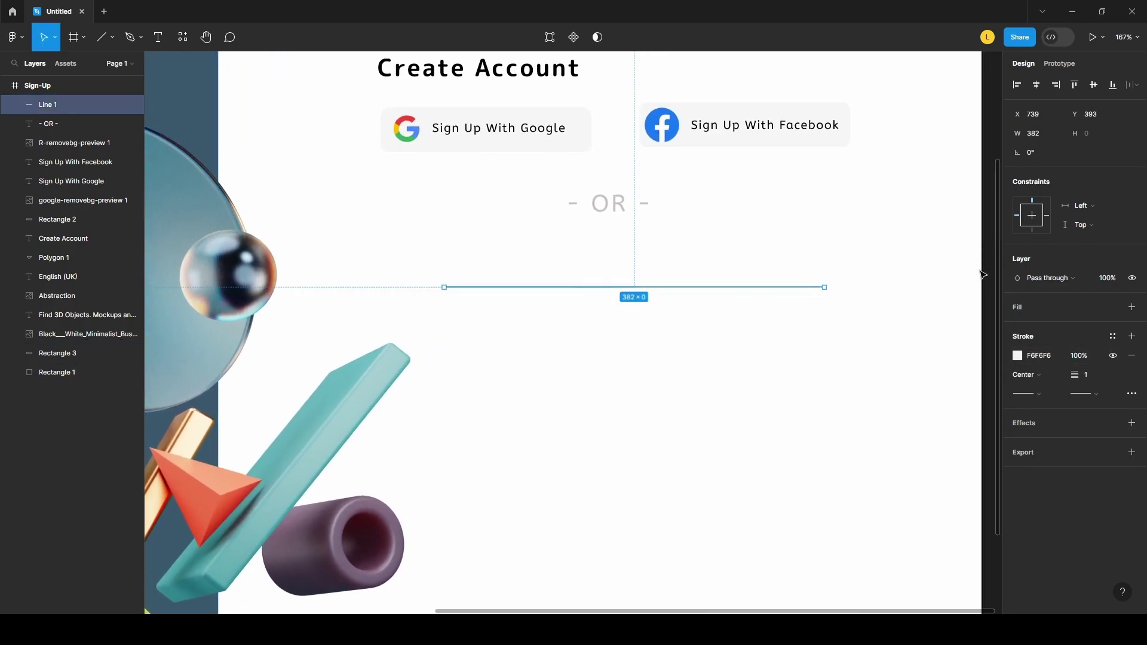
- Paste a copy of the "Sign Up With Google" text over the light grey line and change its wording to "Full Name"
left_click(909, 251)
key("ctrl+v")
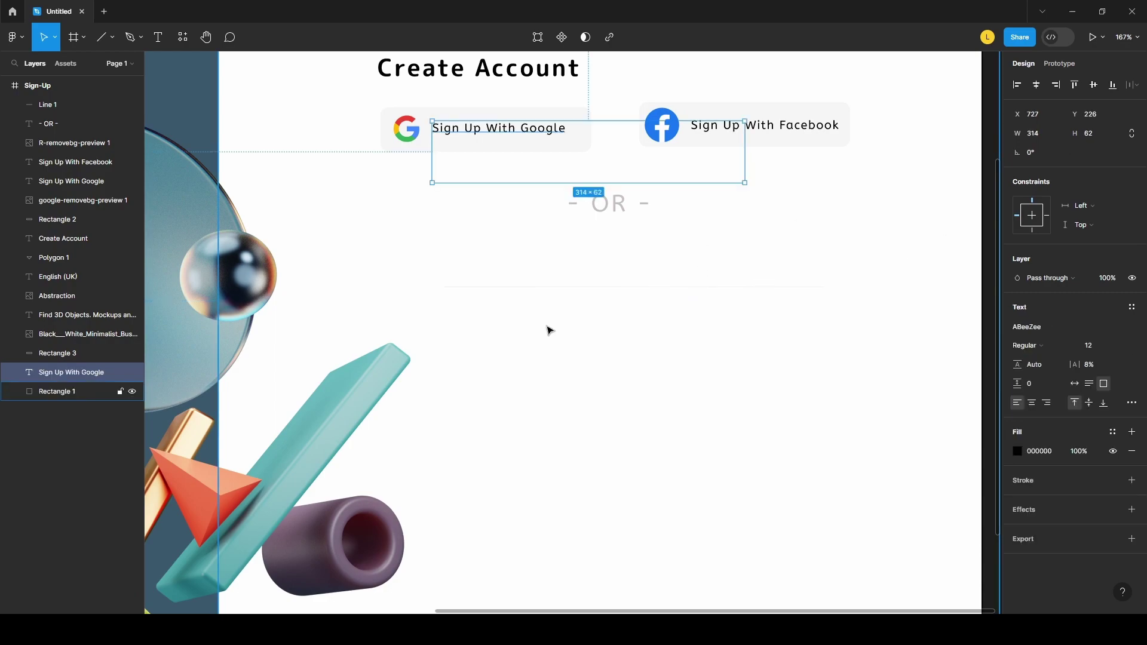
left_click_drag(537, 172, 556, 313)
double_click(567, 271)
type("F")
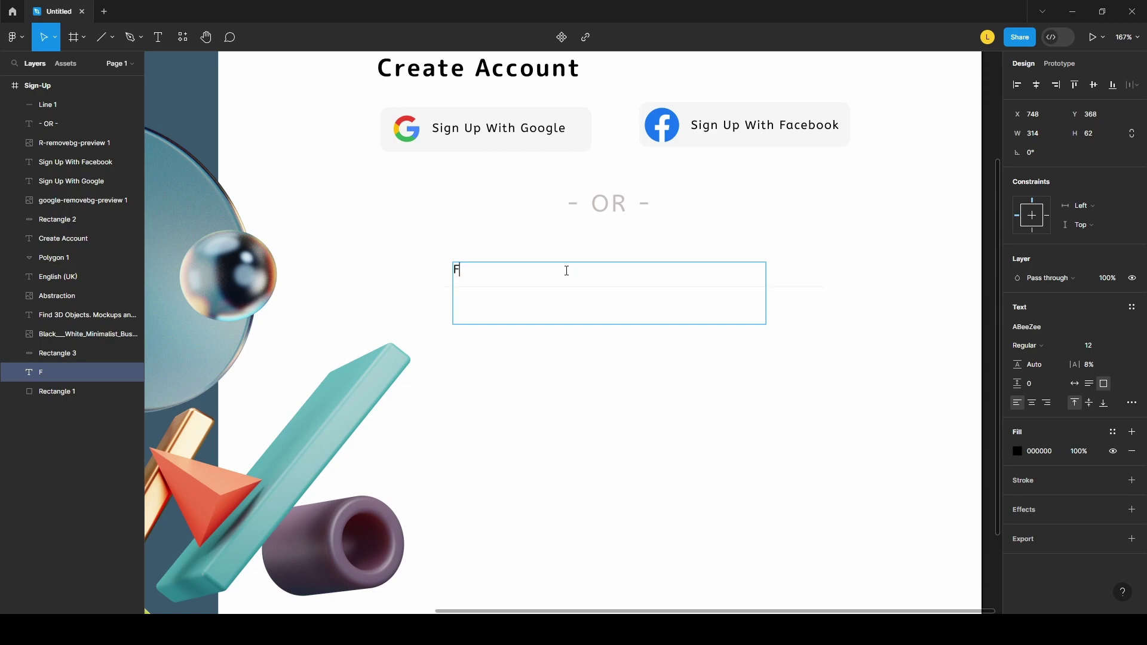
type("ull Name")
key("Escape")
- Nudge the "Full Name" text so it sits just above the start of the light grey line
left_click(463, 215)
key("Up")
key("Up")
key("Up")
left_click_drag(489, 276, 494, 274)
left_click(433, 209)
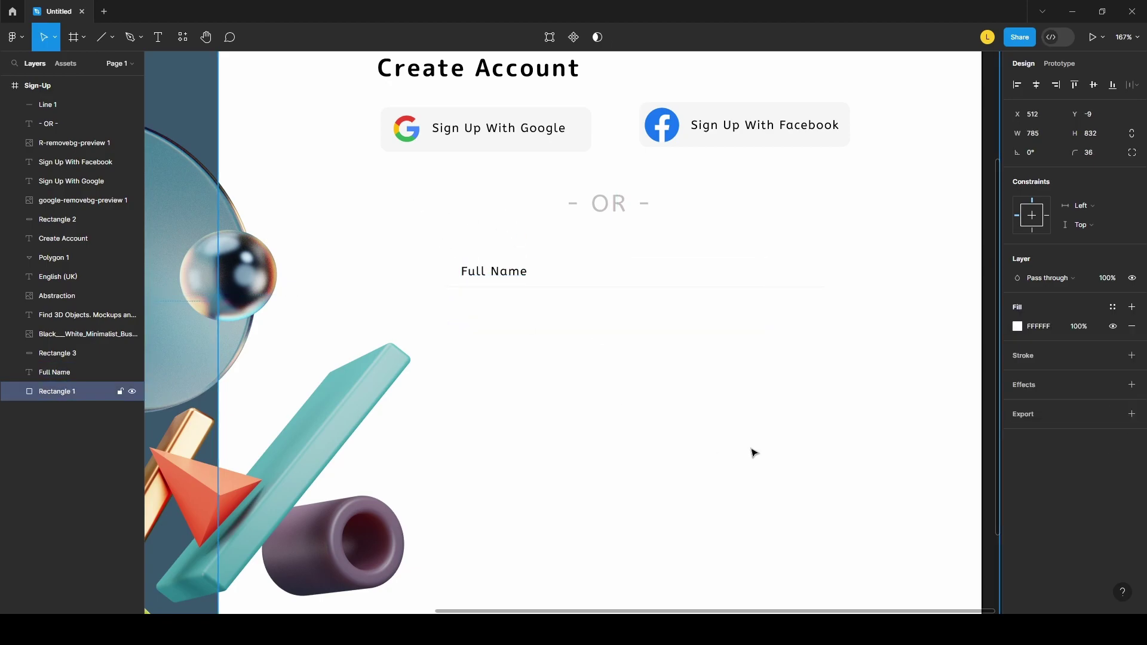
- Set the "Full Name" text to size 16
scroll(737, 387, "down", 5)
left_click(901, 356)
scroll(901, 357, "up", 3)
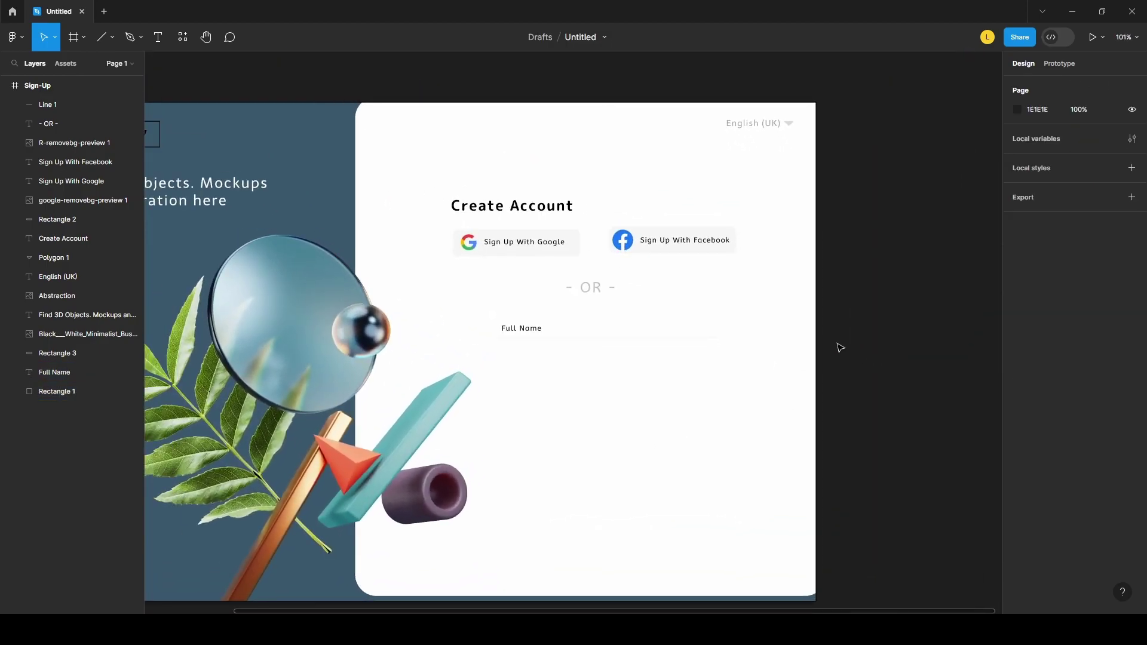
scroll(841, 348, "up", 1)
scroll(841, 348, "down", 3)
scroll(838, 347, "up", 2)
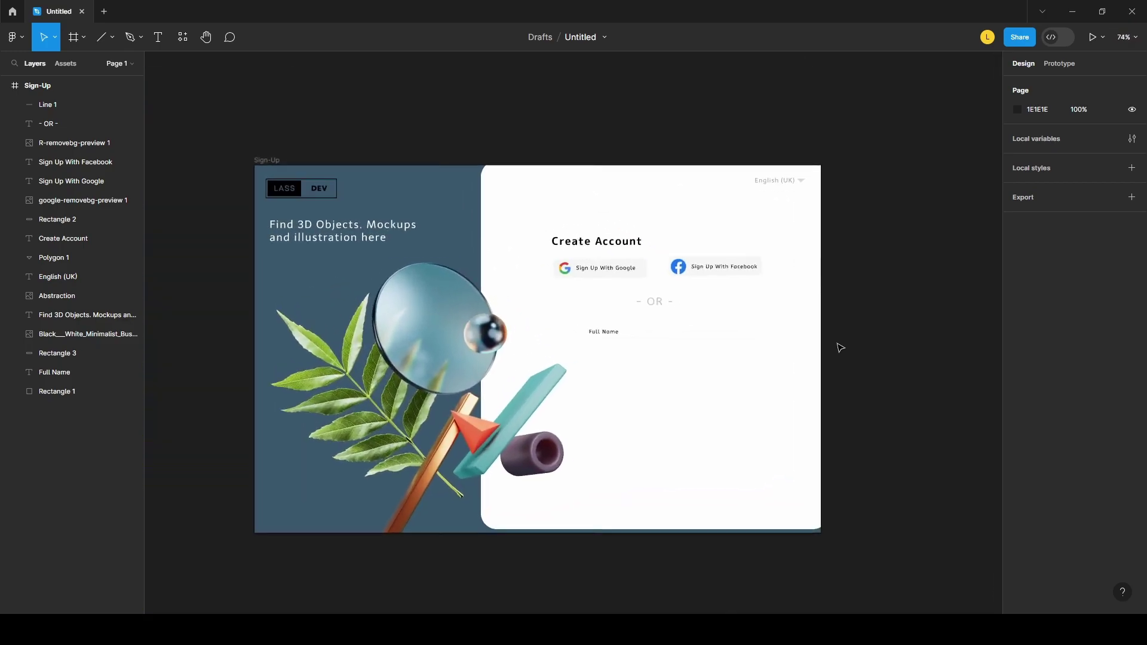
left_click(725, 416)
left_click(886, 338)
scroll(886, 339, "up", 2)
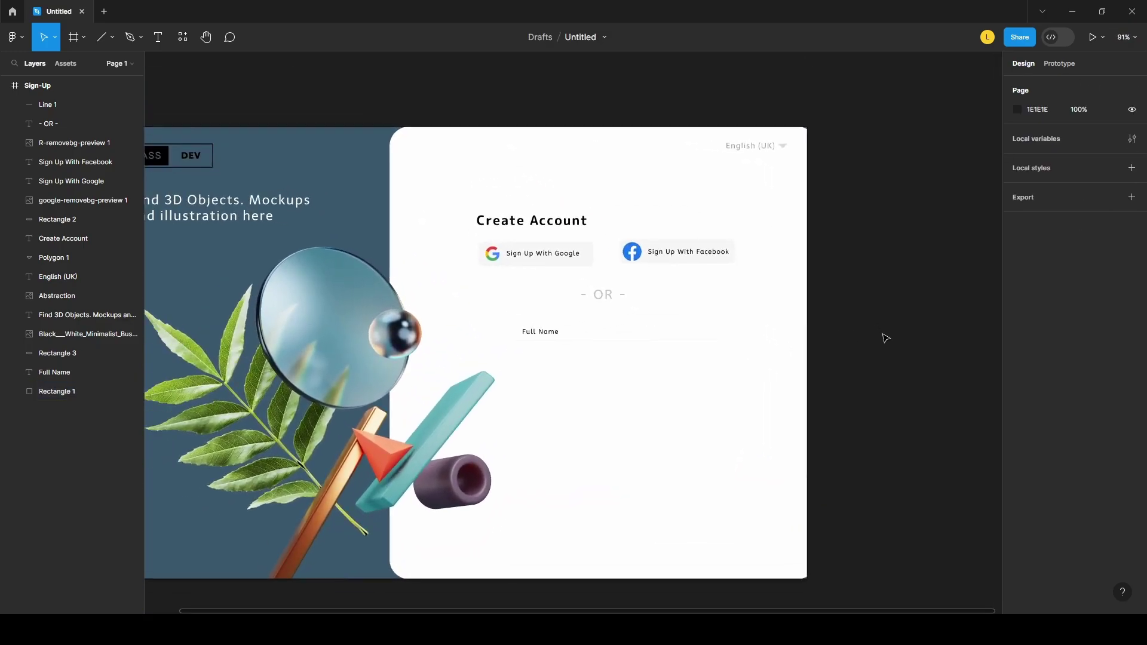
double_click(552, 333)
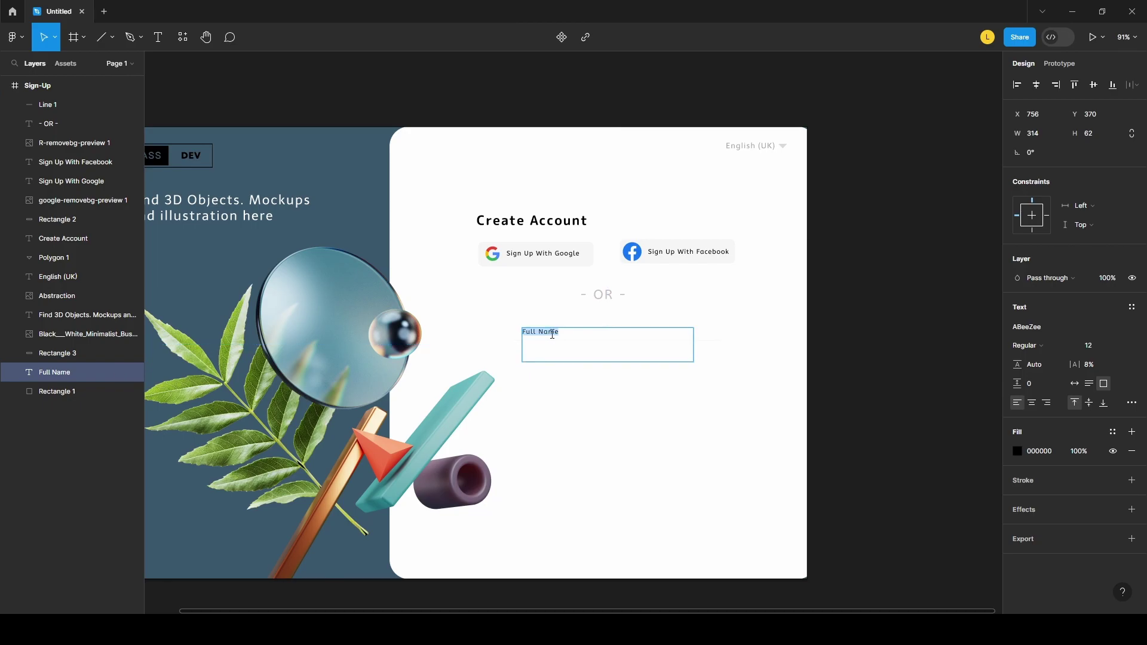
type("16")
key("Return")
left_click(850, 371)
left_click(870, 352)
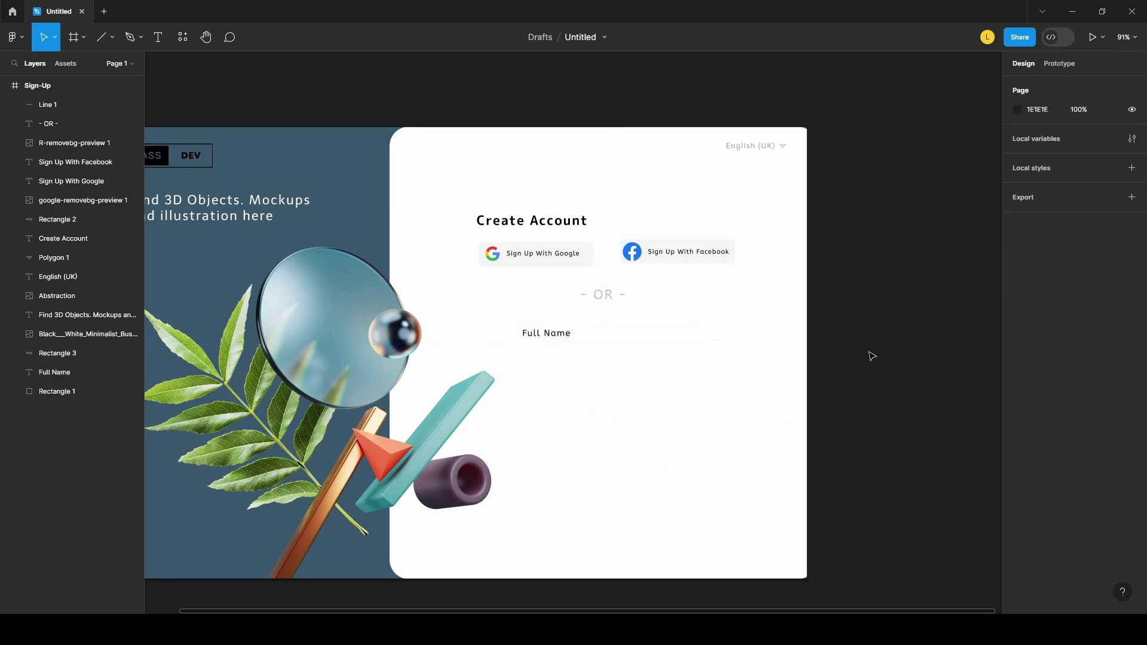
- Shift the "Full Name" text slightly left to X 753 and colour it grey B8A9A9
left_click(555, 334)
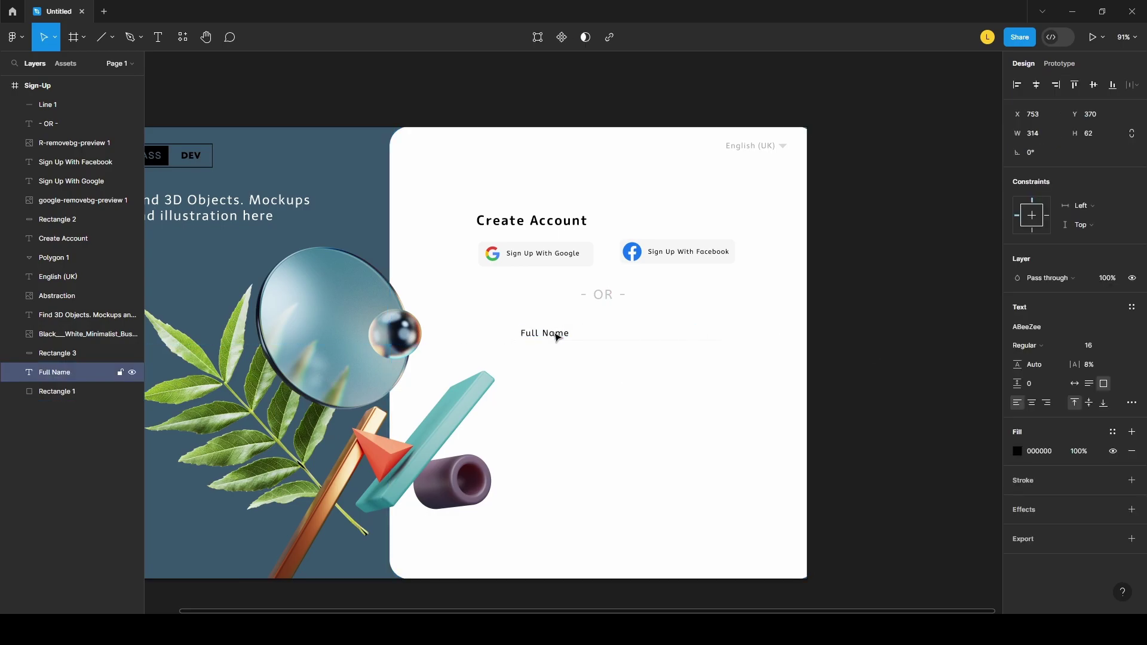
left_click(556, 337)
left_click(863, 261)
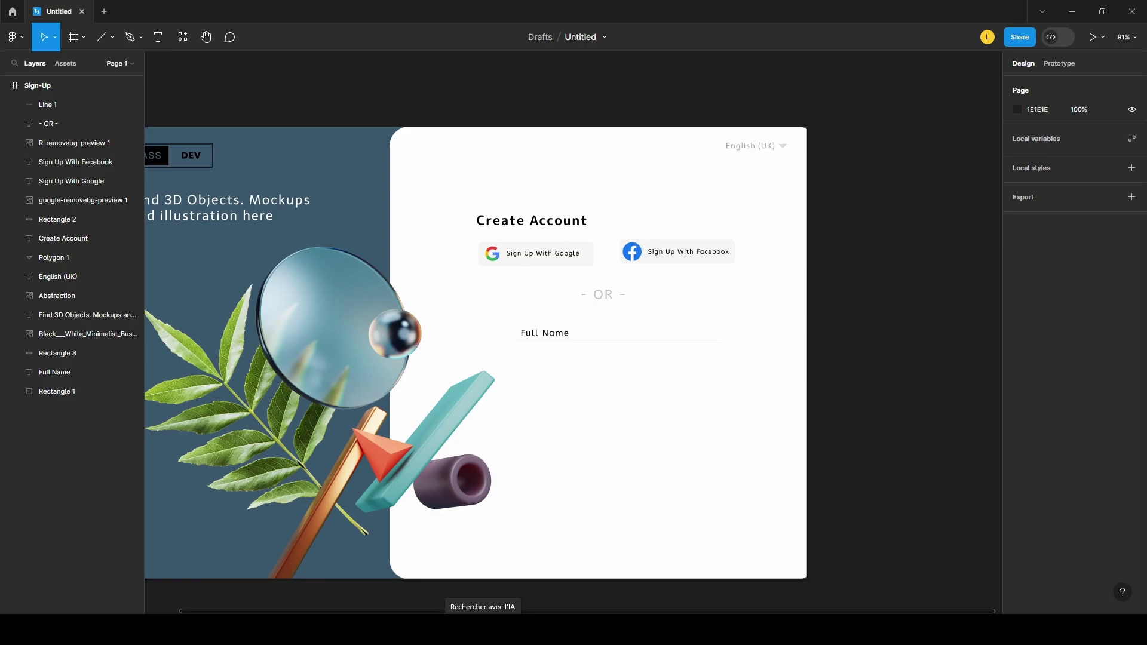
left_click(548, 338)
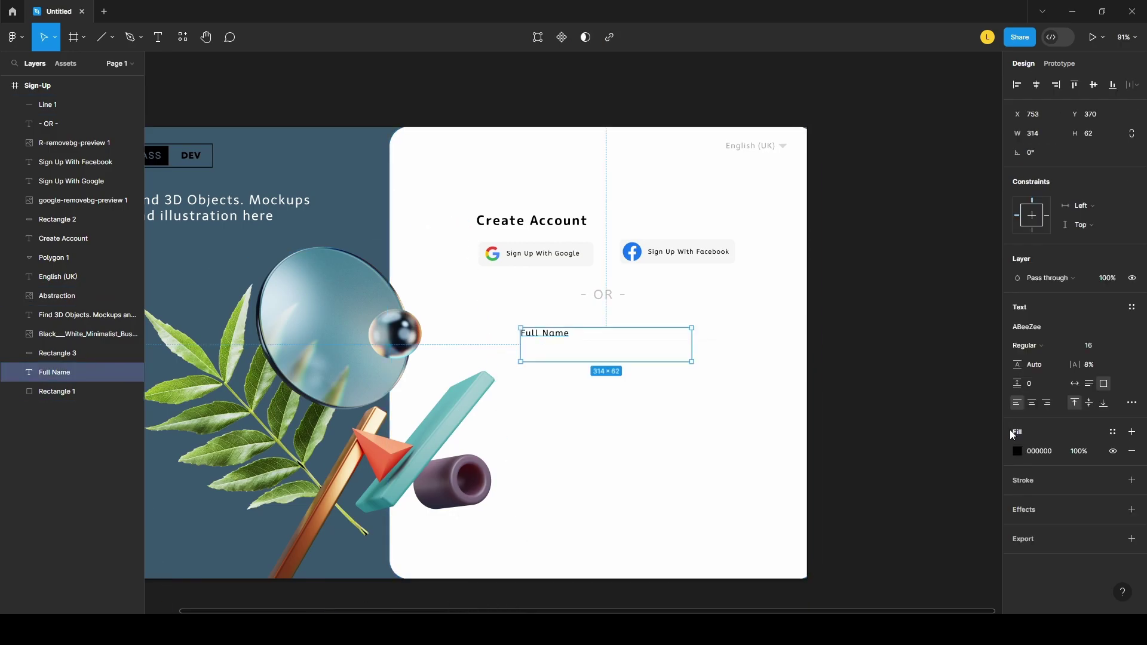
left_click(1018, 452)
left_click_drag(869, 343, 871, 350)
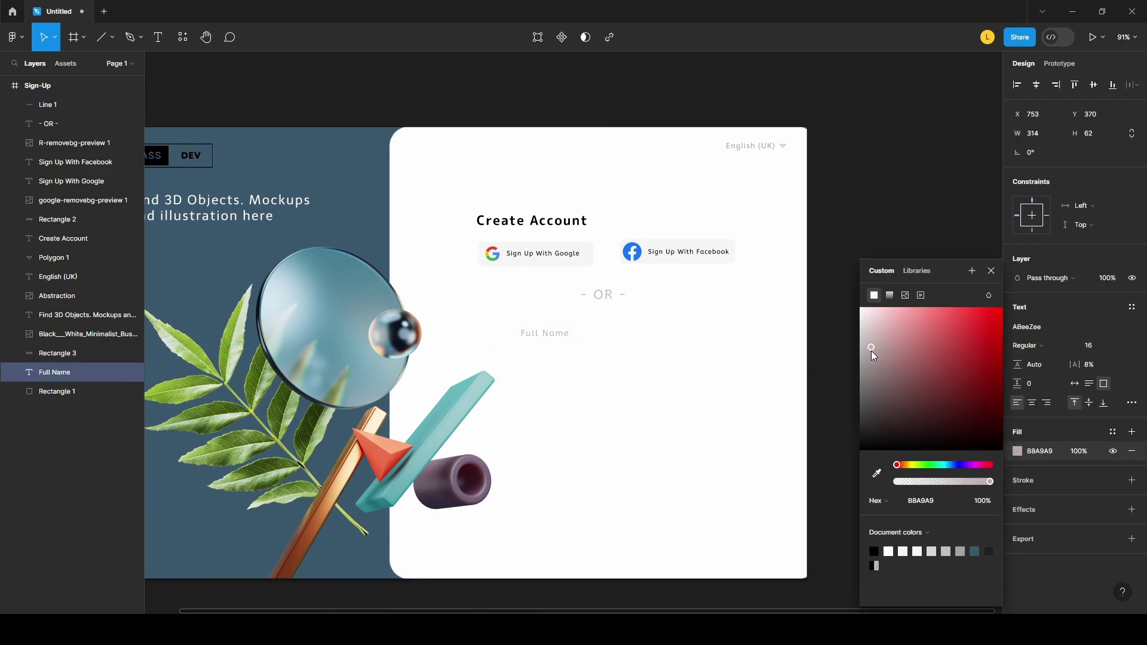
left_click(904, 231)
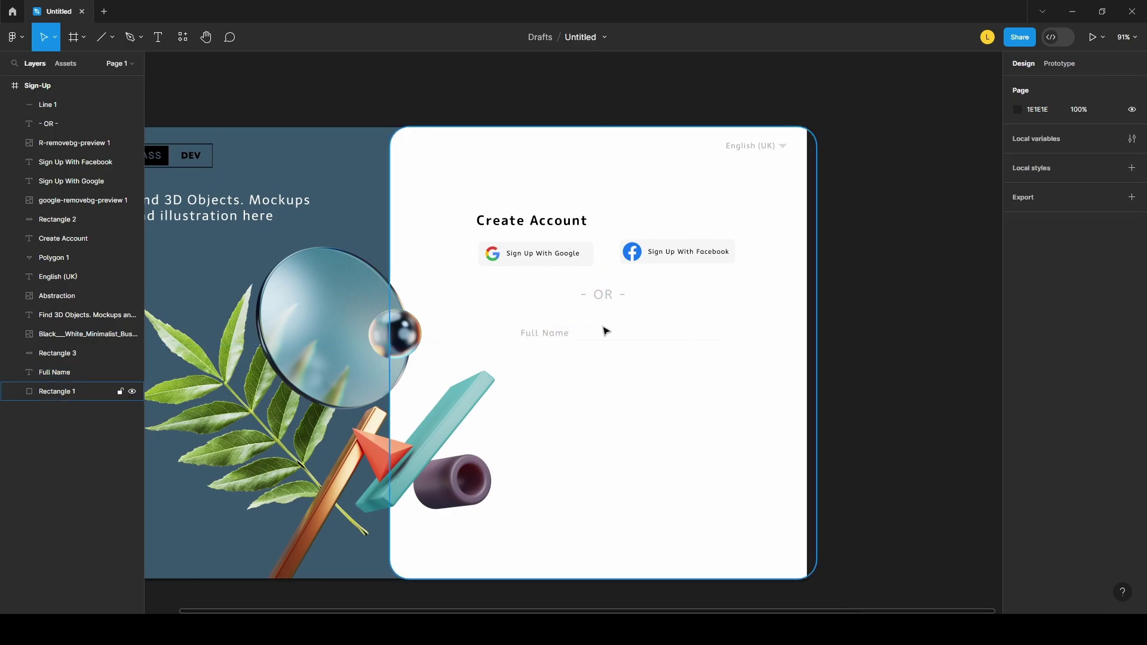
- Duplicate the light grey line under "Full Name" and place the copy a short distance straight below it
left_click(567, 335)
left_click(579, 341)
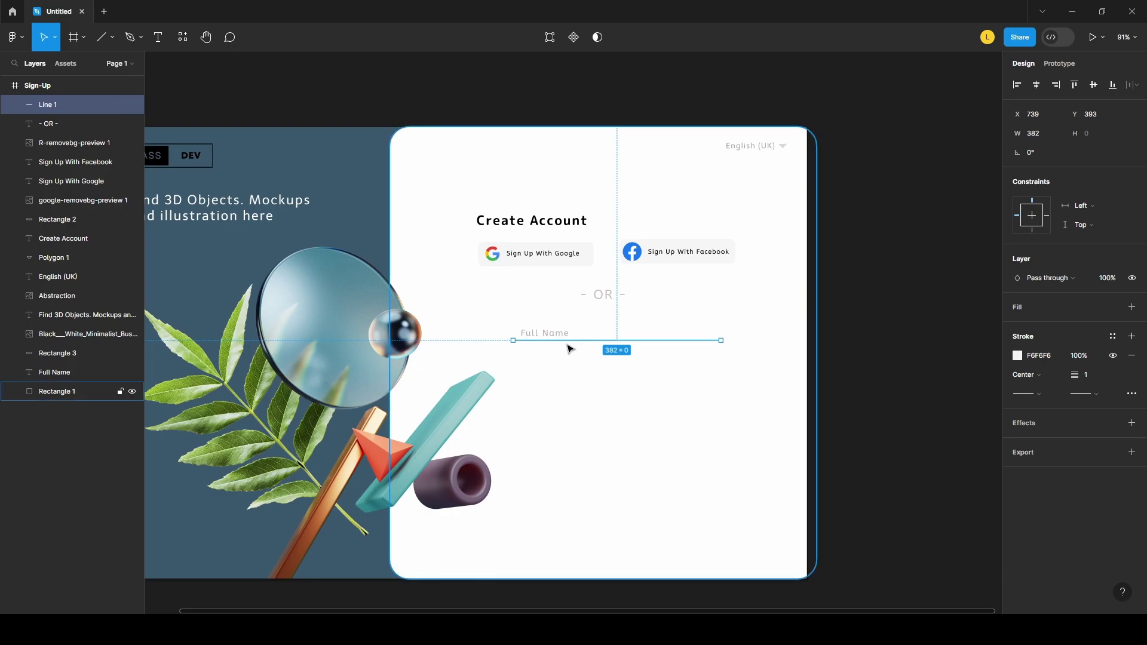
left_click(555, 340)
left_click(573, 347)
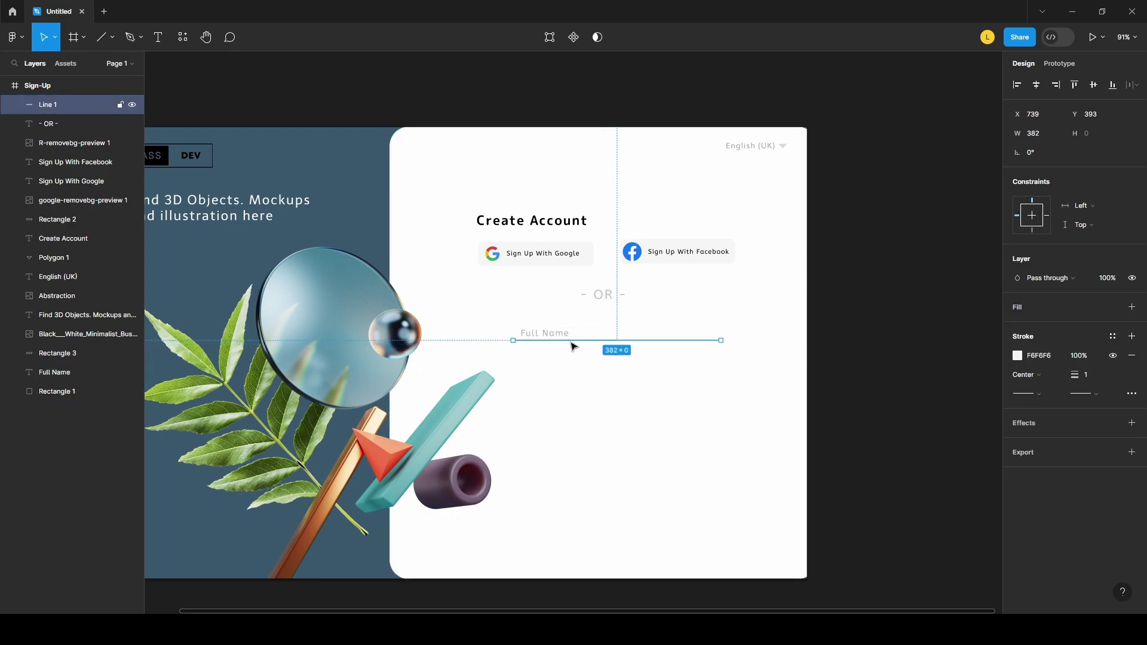
key("ctrl+d")
left_click_drag(572, 342, 584, 361)
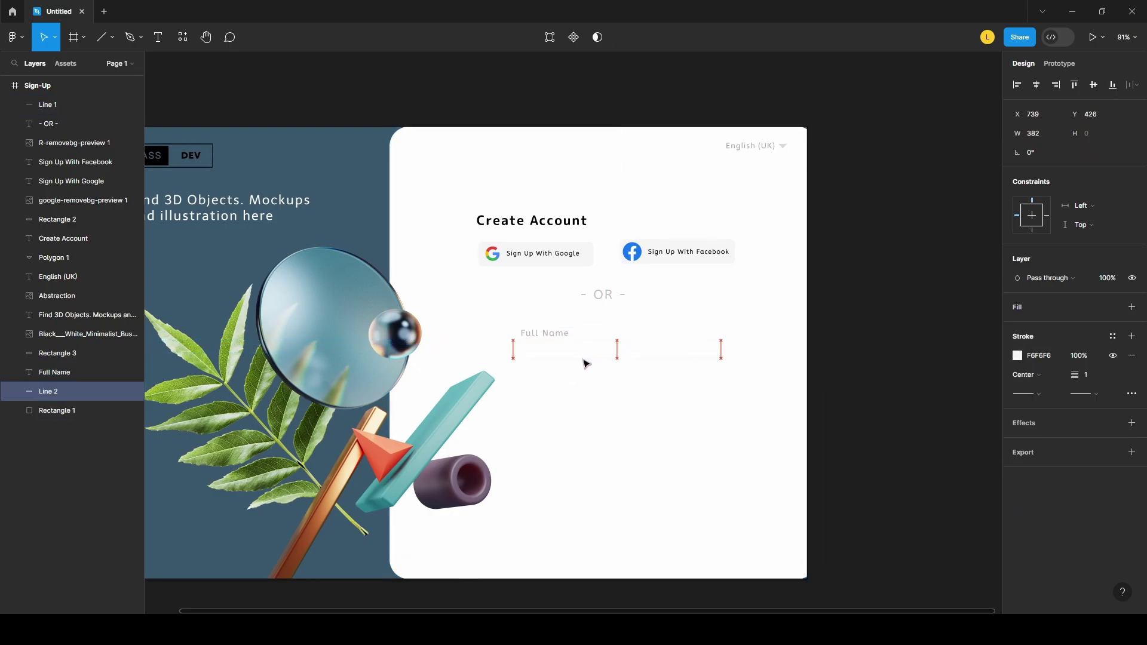
left_click(550, 358)
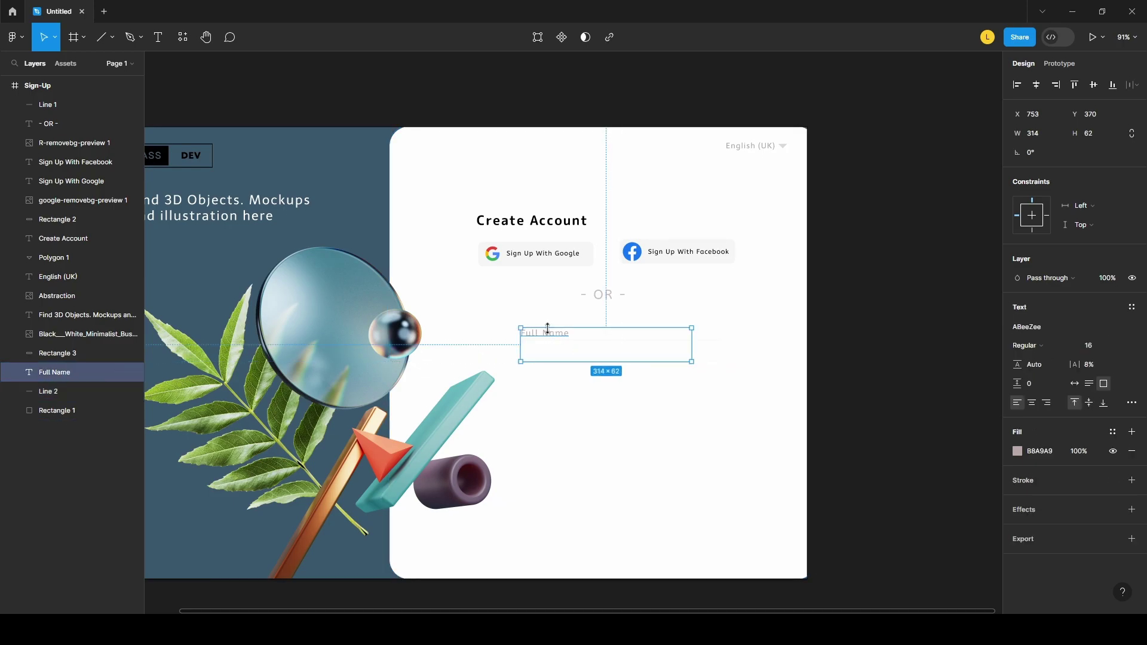
- Duplicate the "Full Name" text and place the copy just above the second line, at Y 408
key("ctrl+d")
left_click_drag(553, 337, 553, 354)
left_click(569, 363)
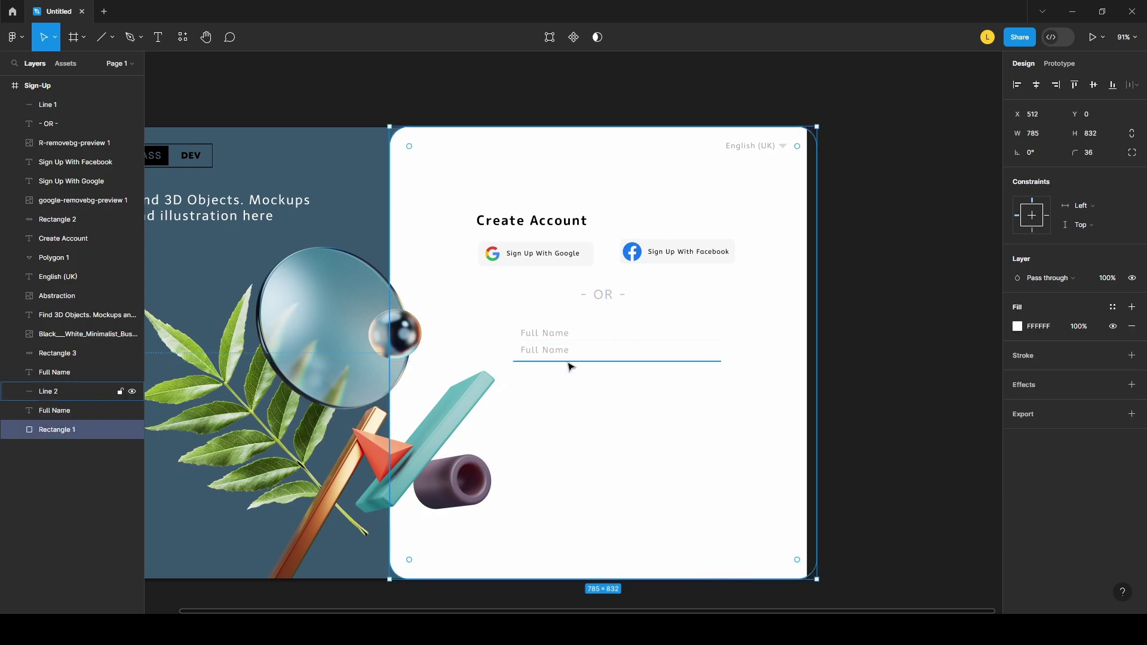
scroll(569, 366, "up", 5)
left_click(515, 333)
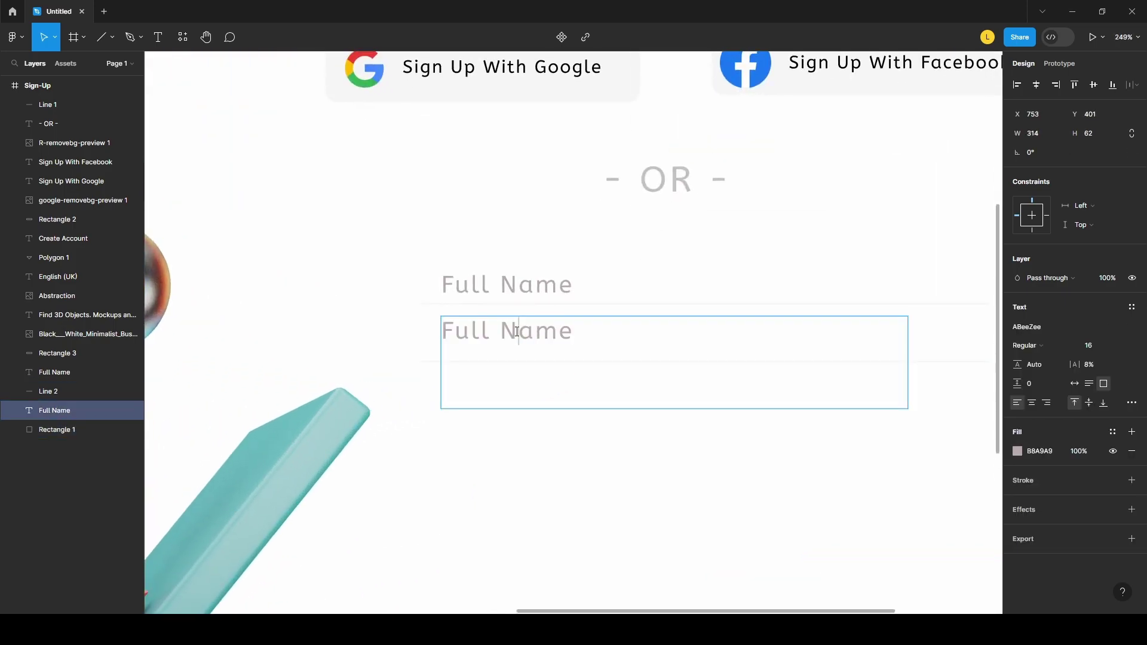
left_click(526, 412)
left_click_drag(464, 323, 479, 341)
left_click(489, 464)
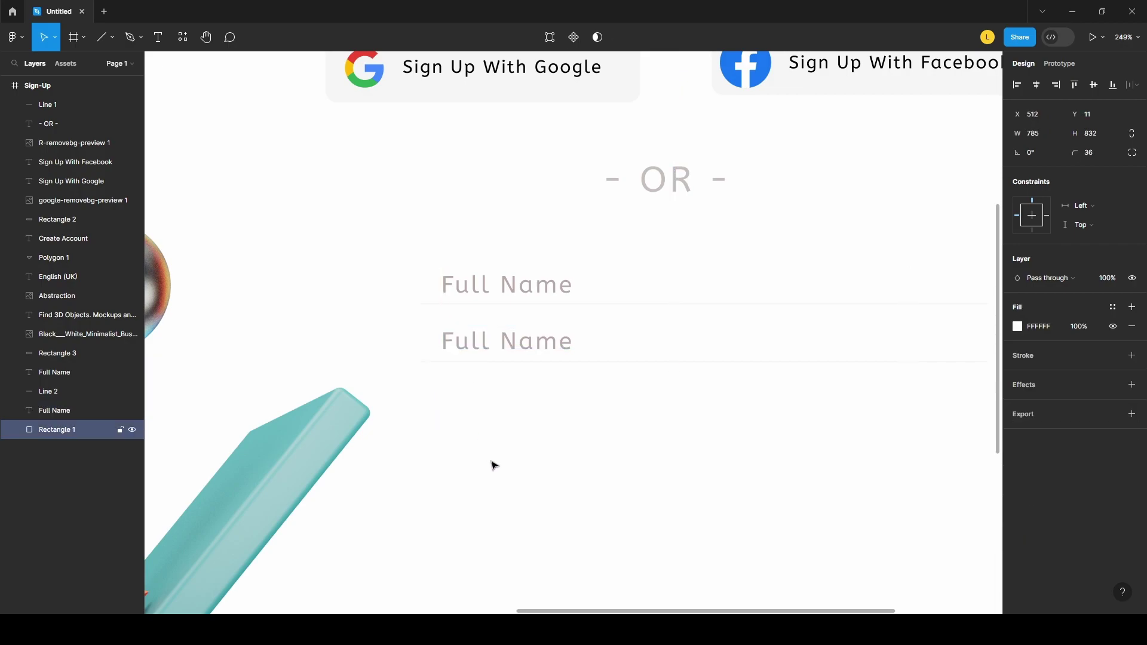
- Change the wording of the second "Full Name" text to "Email Adress"
scroll(500, 473, "down", 3)
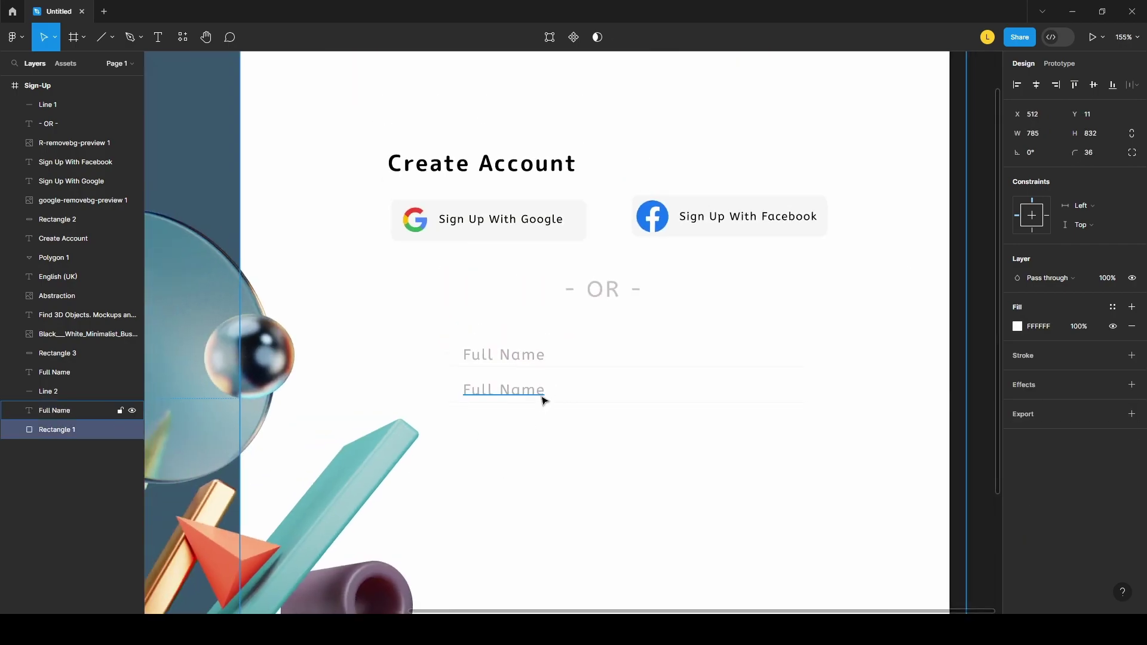
double_click(519, 389)
type("Email Adress")
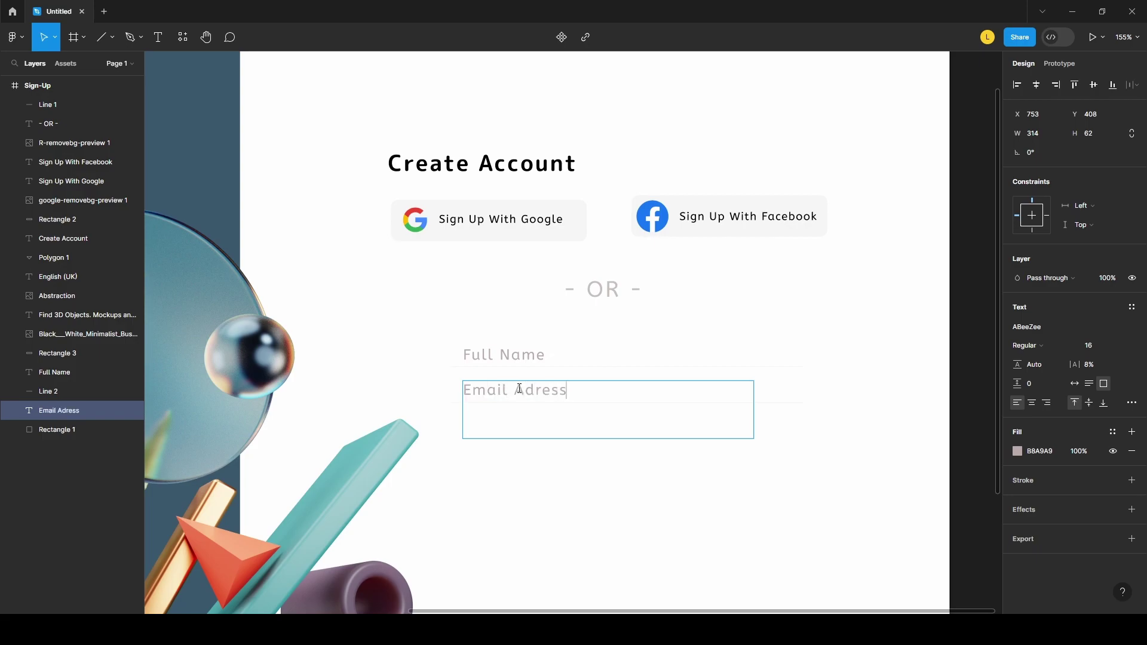
left_click(851, 302)
- Copy the line under "Email Adress" and place the pasted line straight below it, at about Y 470
scroll(854, 303, "down", 2)
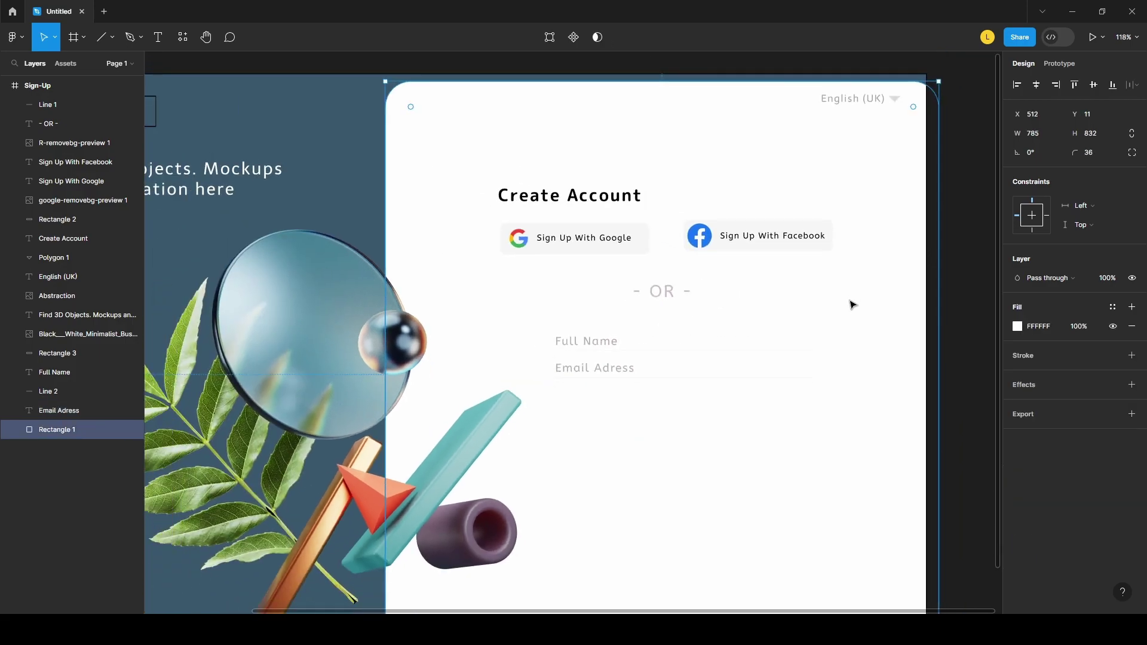
left_click(619, 378)
key("ctrl+c")
left_click(602, 433)
key("ctrl+v")
left_click_drag(636, 385, 640, 410)
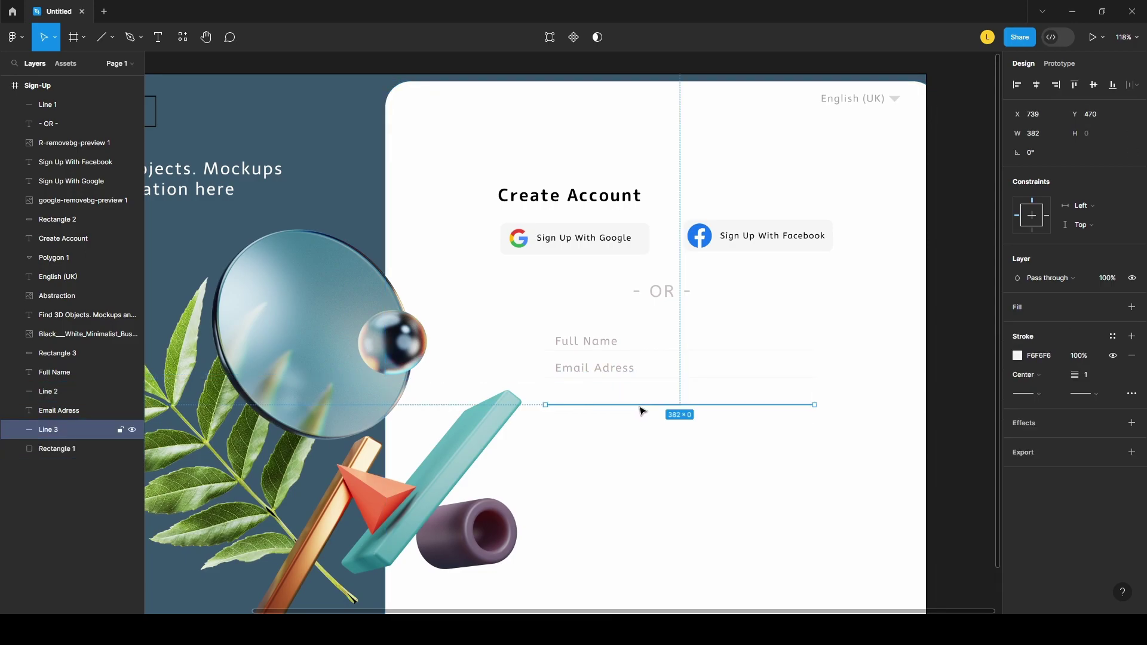
left_click(619, 403)
- Copy the "Email Adress" text and place the pasted text just above the third line, at Y 445
left_click(597, 373)
key("ctrl+c")
key("ctrl+v")
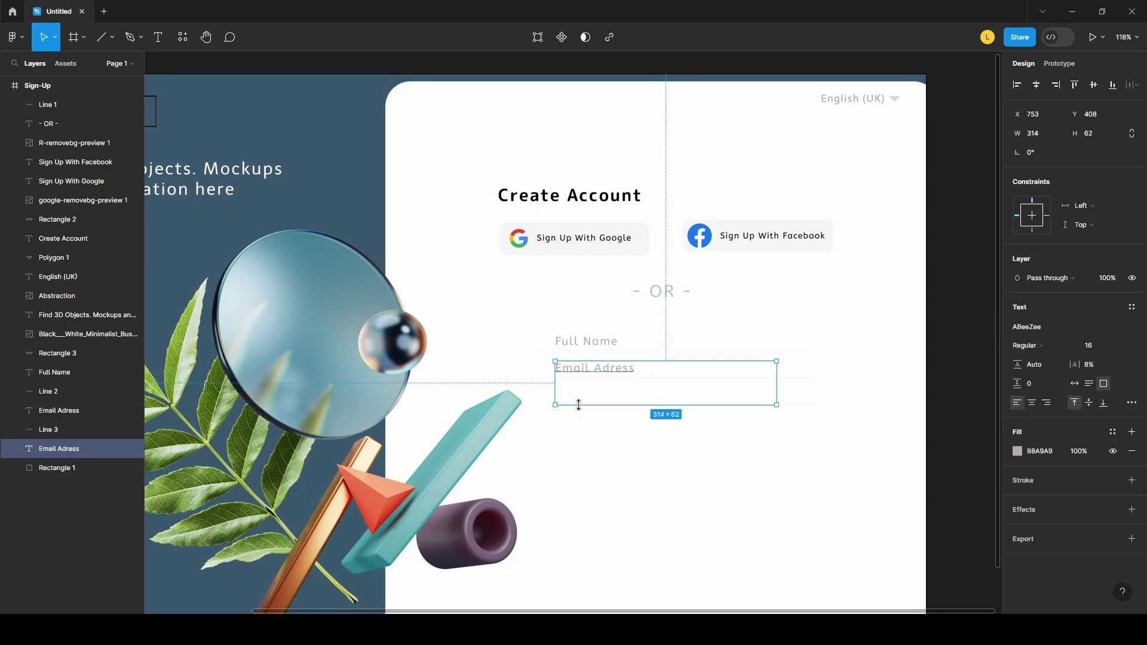
left_click_drag(581, 377, 586, 397)
left_click(605, 450)
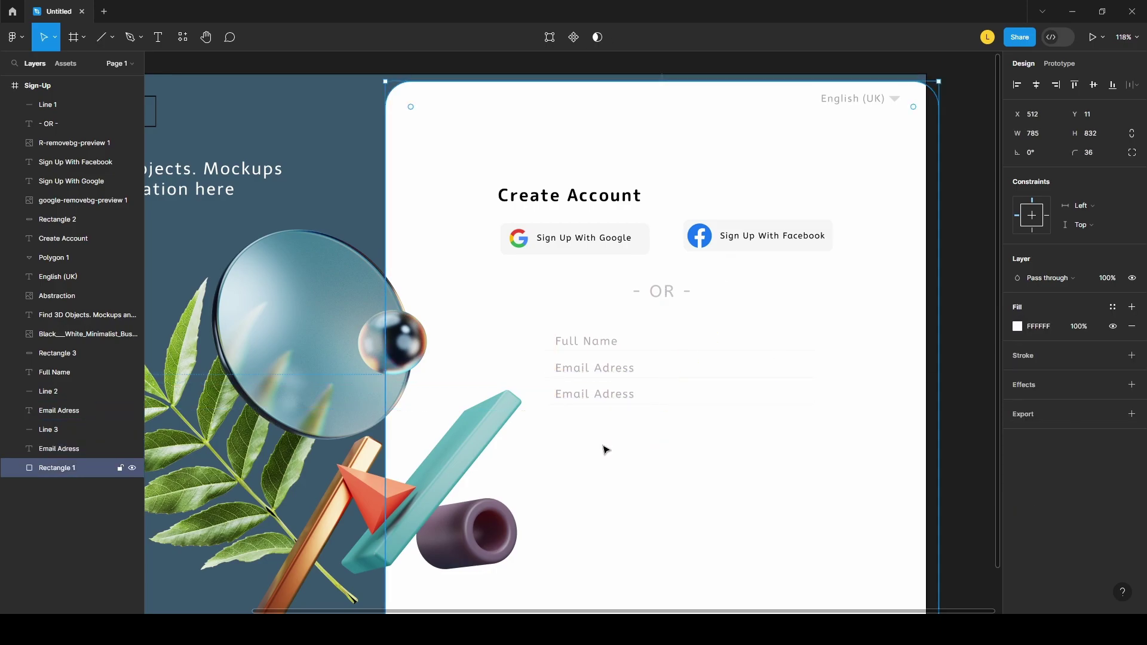
- Change the wording of the lower "Email Adress" text to "Password"
scroll(618, 396, "up", 5)
double_click(619, 394)
type("Passw")
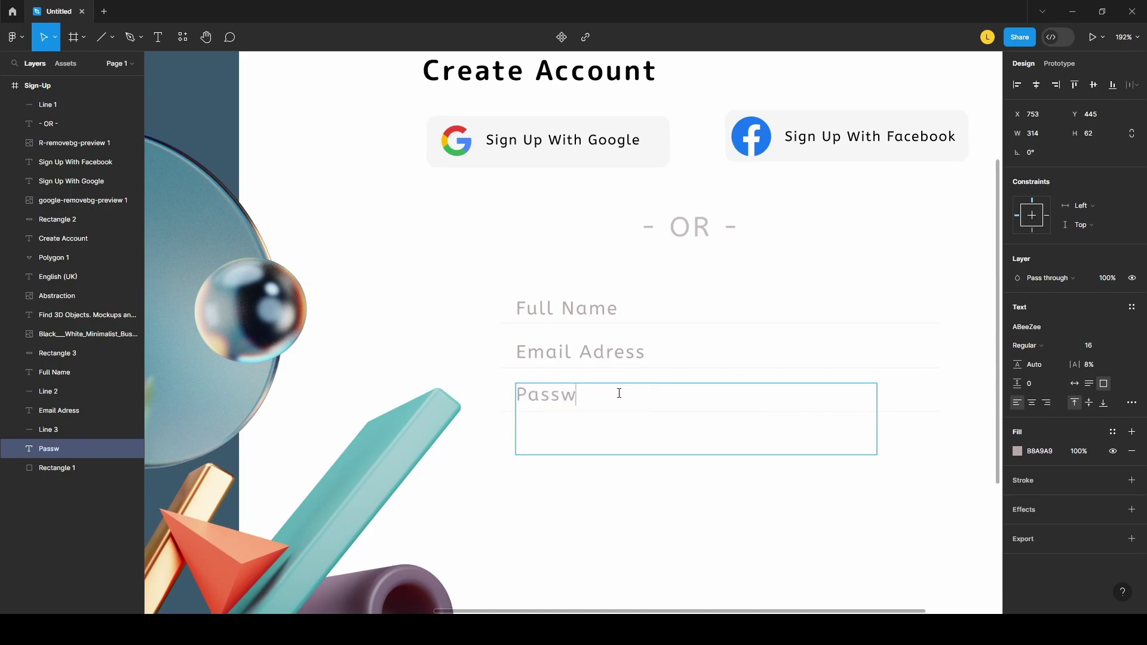
left_click(637, 547)
- Bring the crossed-out eye image OIP-removebg-preview from the Téléchargements folder into the design and place it at about 29 × 26 at the Password line's right end
scroll(637, 546, "down", 5)
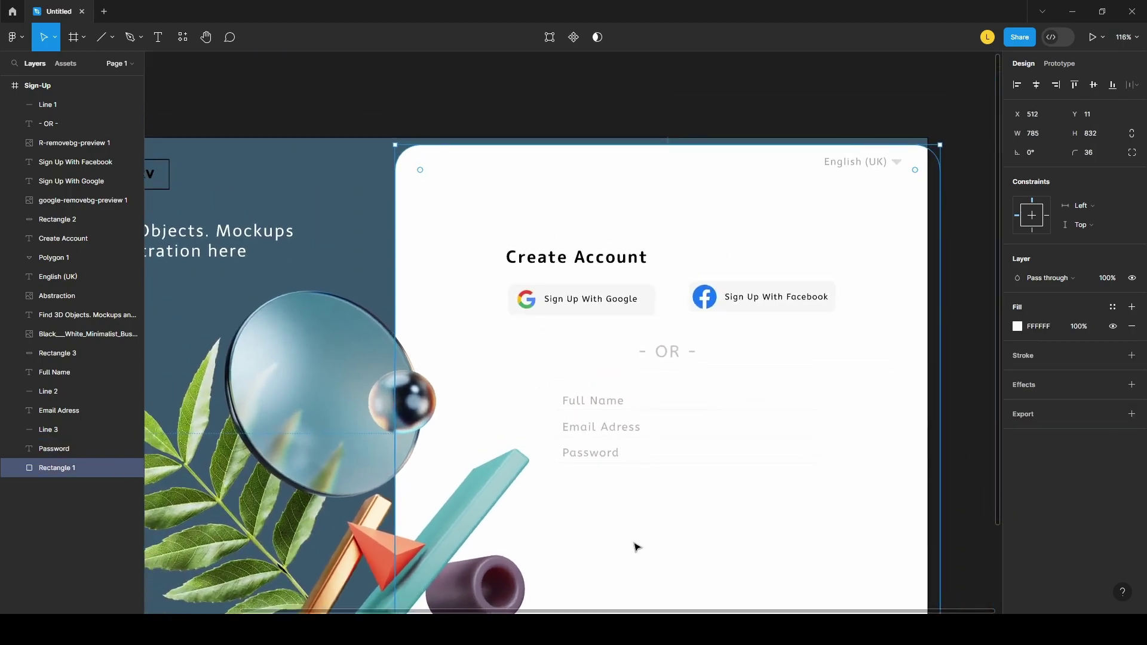
scroll(637, 547, "down", 1)
mouse_move(562, 628)
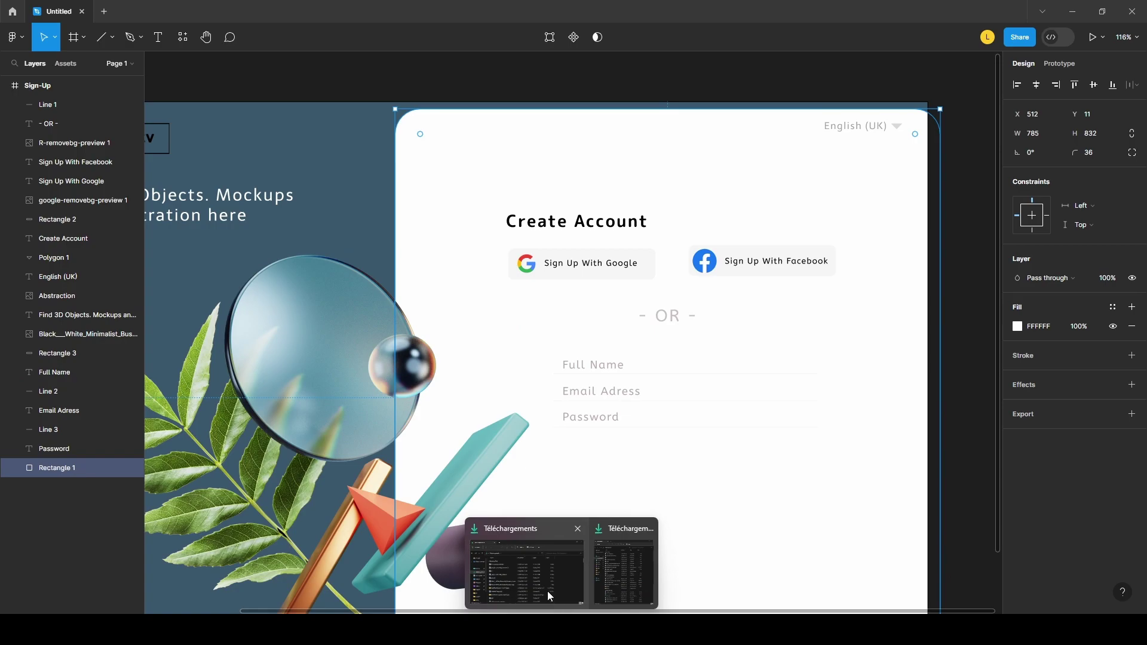
left_click(507, 568)
double_click(662, 209)
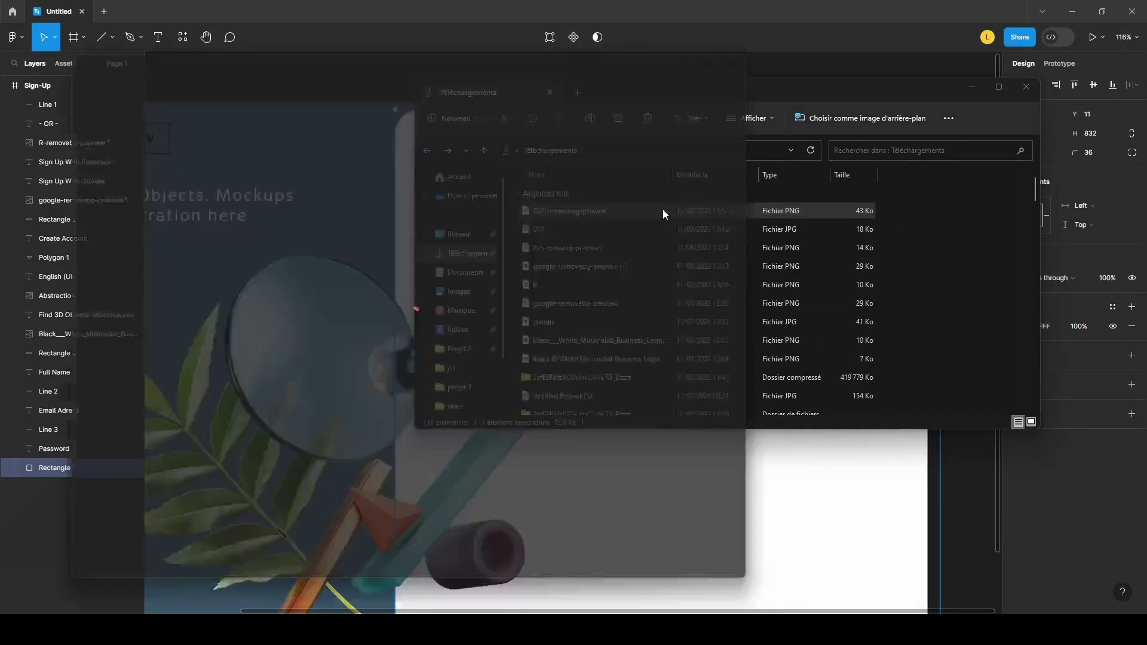
left_click(752, 48)
left_click_drag(732, 216, 834, 371)
scroll(834, 371, "up", 5)
left_click_drag(374, 67, 774, 475)
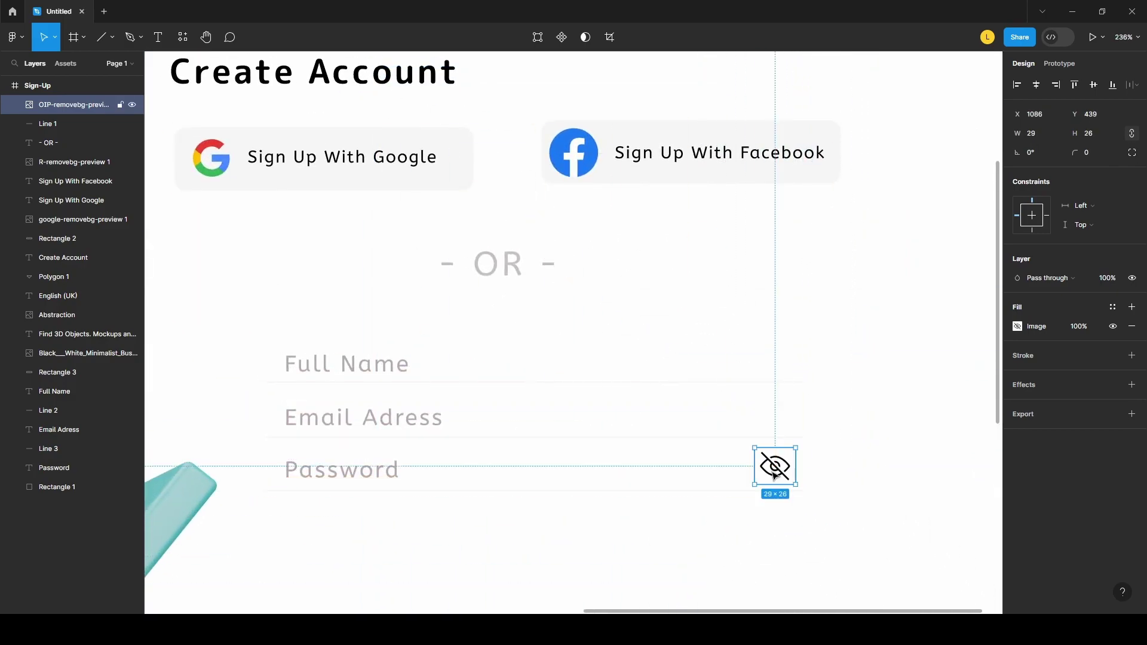
- Resize the crossed-out eye icon to 25 × 25 and position it at X 1096, Y 445 beside "Password"
left_click(752, 530)
scroll(751, 530, "down", 5)
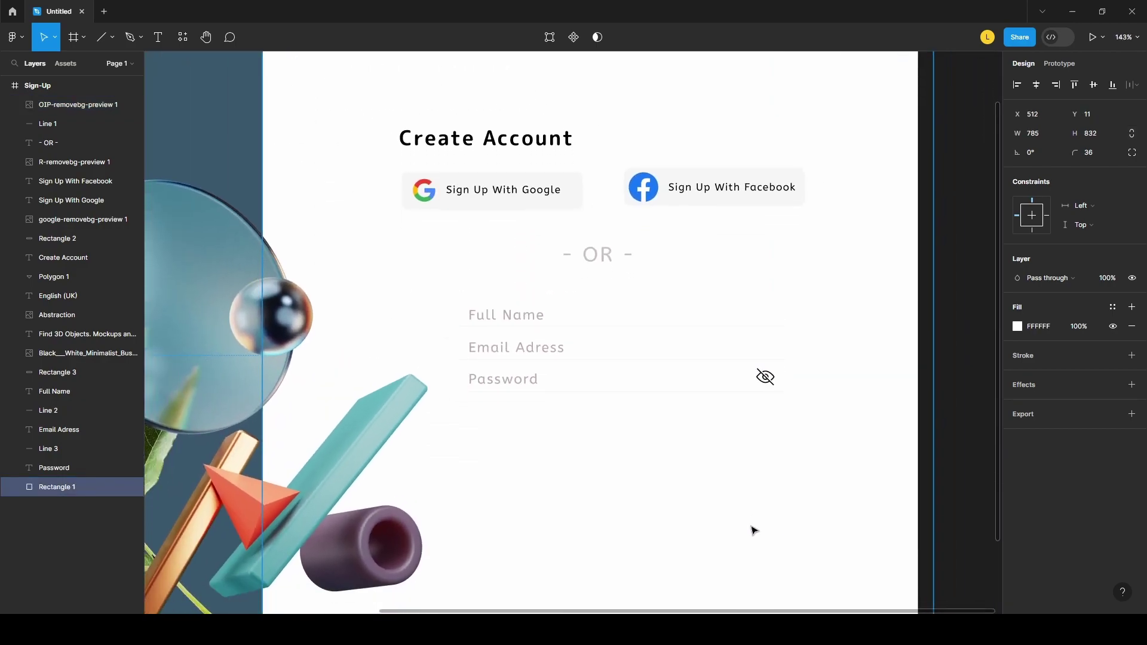
left_click_drag(769, 386, 762, 371)
left_click(759, 375)
scroll(764, 378, "up", 5)
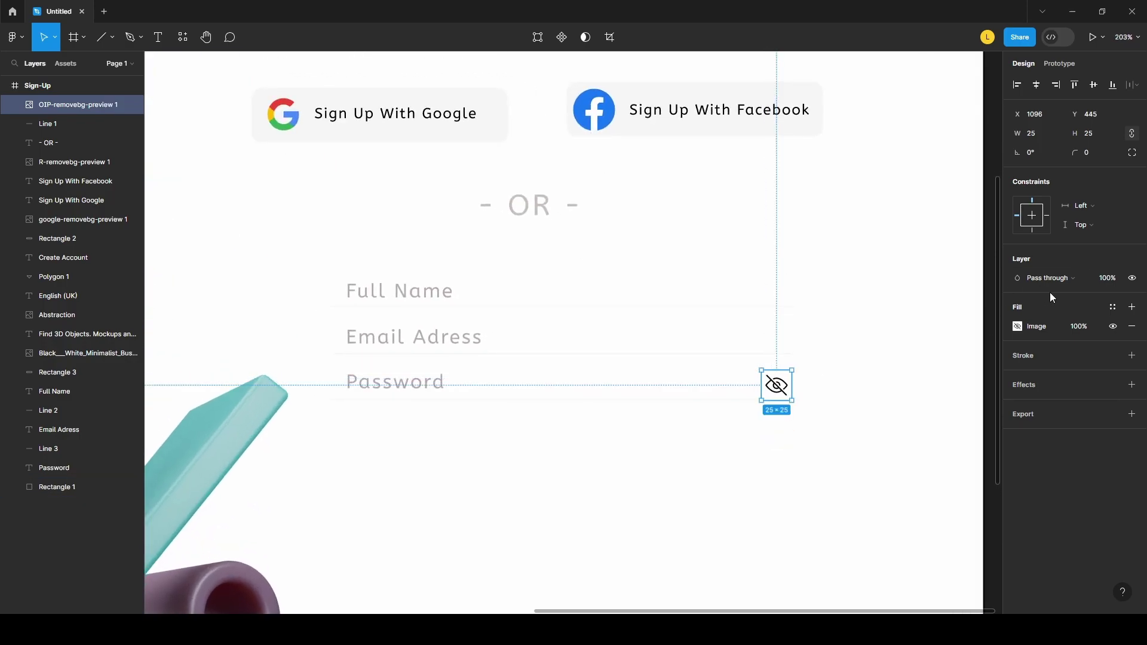
left_click(769, 469)
left_click(775, 399)
left_click(776, 406)
key("shift+2")
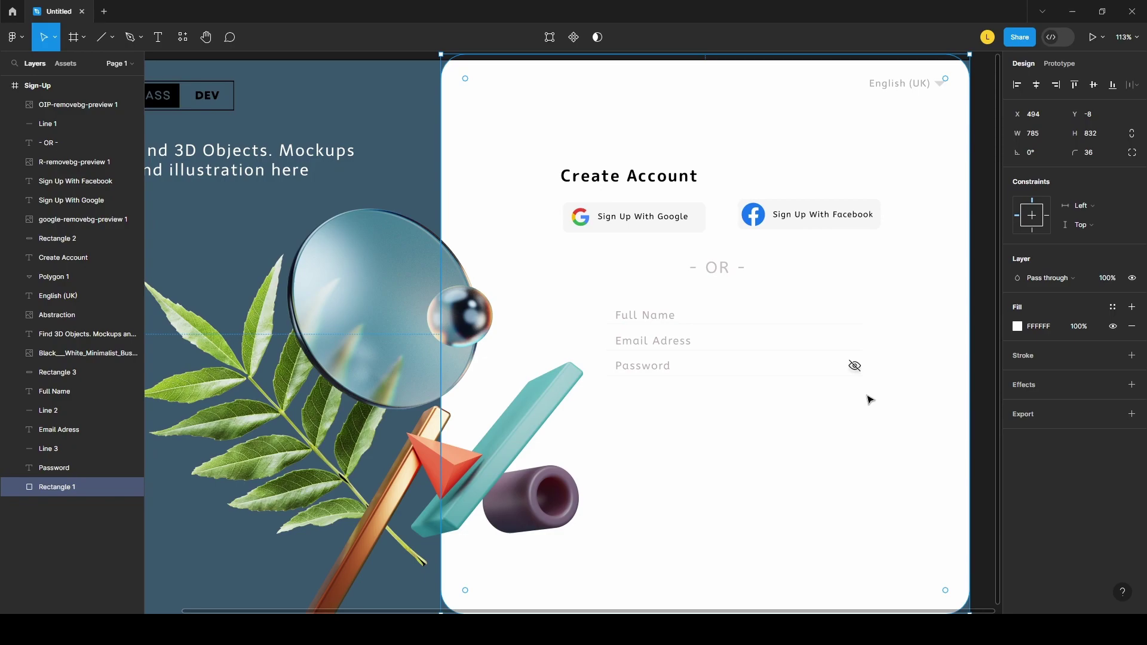
- Duplicate the Google button's grey rectangle, place the copy below the Password line at X 740, Y 520, and widen it to 389 × 45
left_click(689, 228)
key("ctrl+c")
left_click(717, 514)
key("ctrl+v")
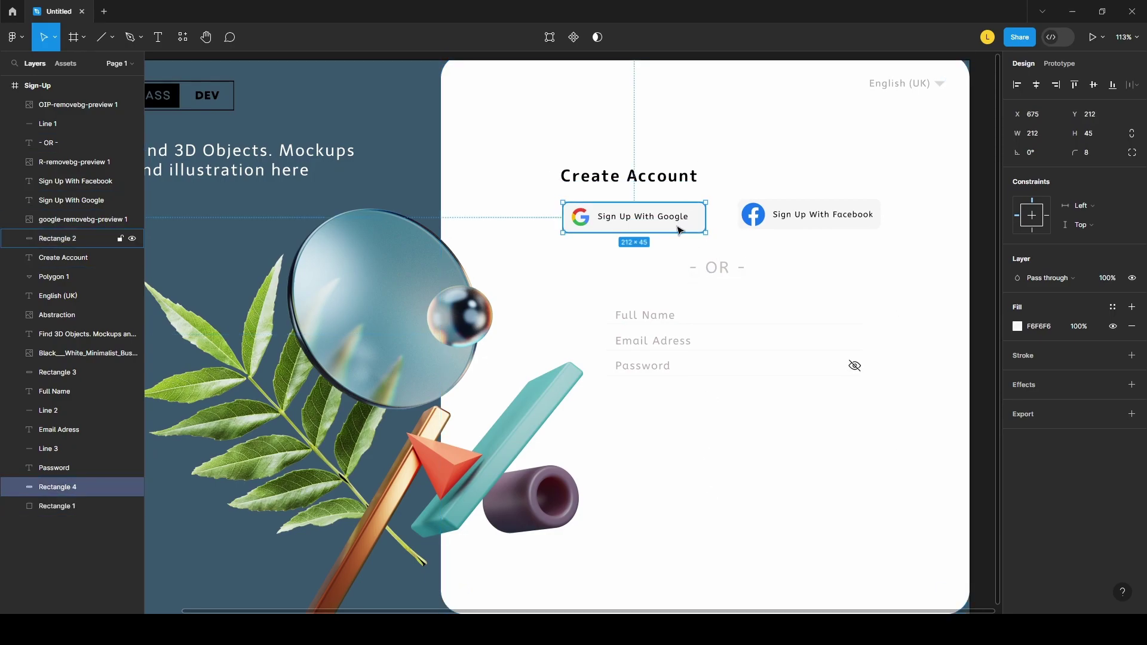
left_click_drag(681, 224, 741, 482)
left_click_drag(674, 473, 657, 477)
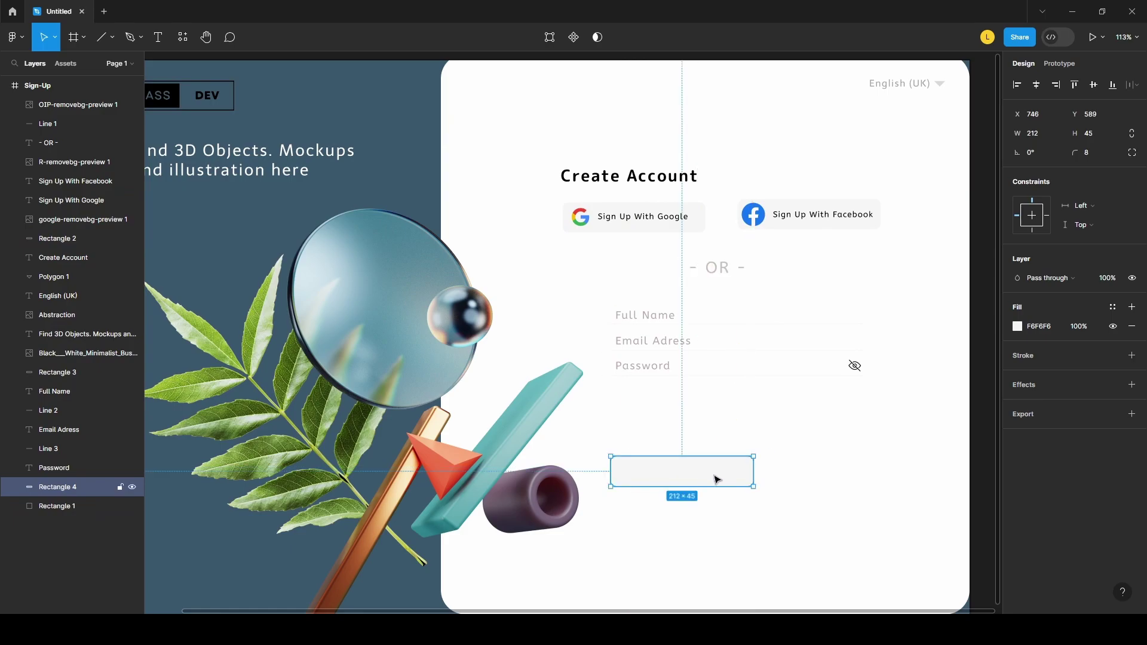
left_click_drag(753, 477, 742, 429)
left_click(763, 493)
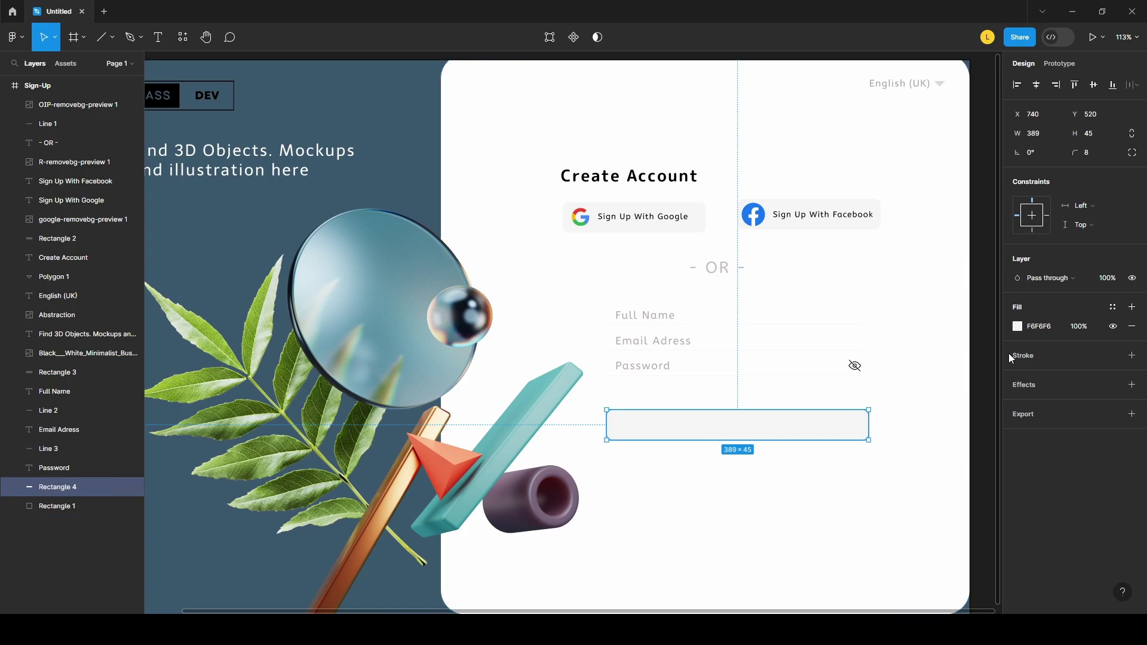
- Fill the new wide rectangle with the document's dark blue 3B586C and lower it to Y 522
left_click(1018, 327)
left_click(876, 474)
left_click(989, 551)
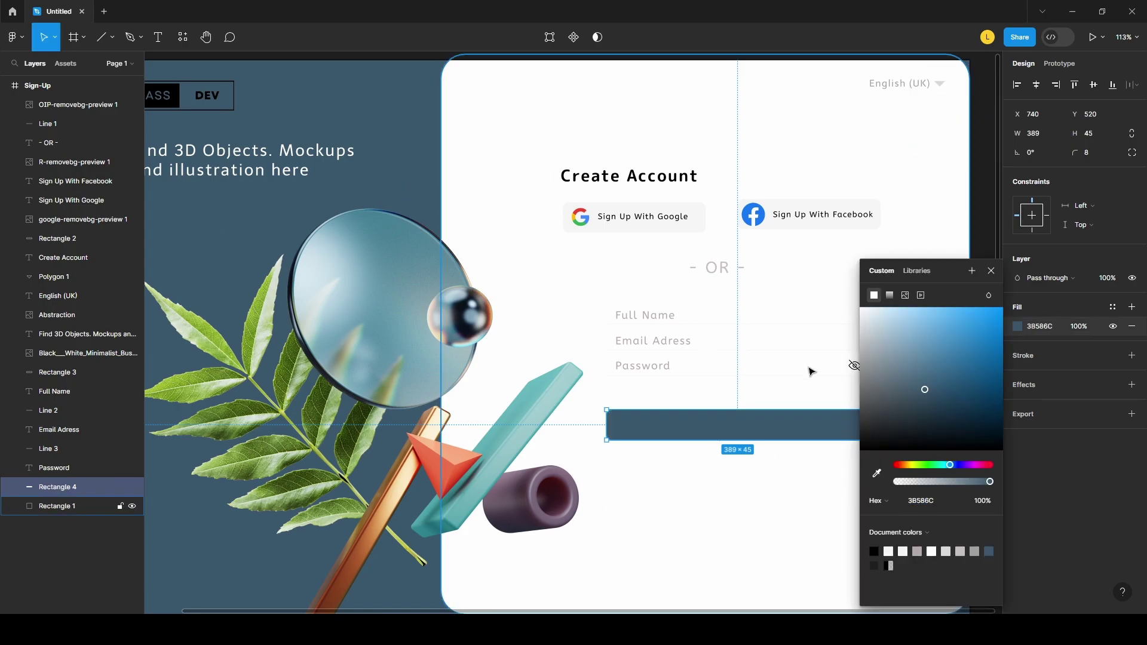
left_click(992, 271)
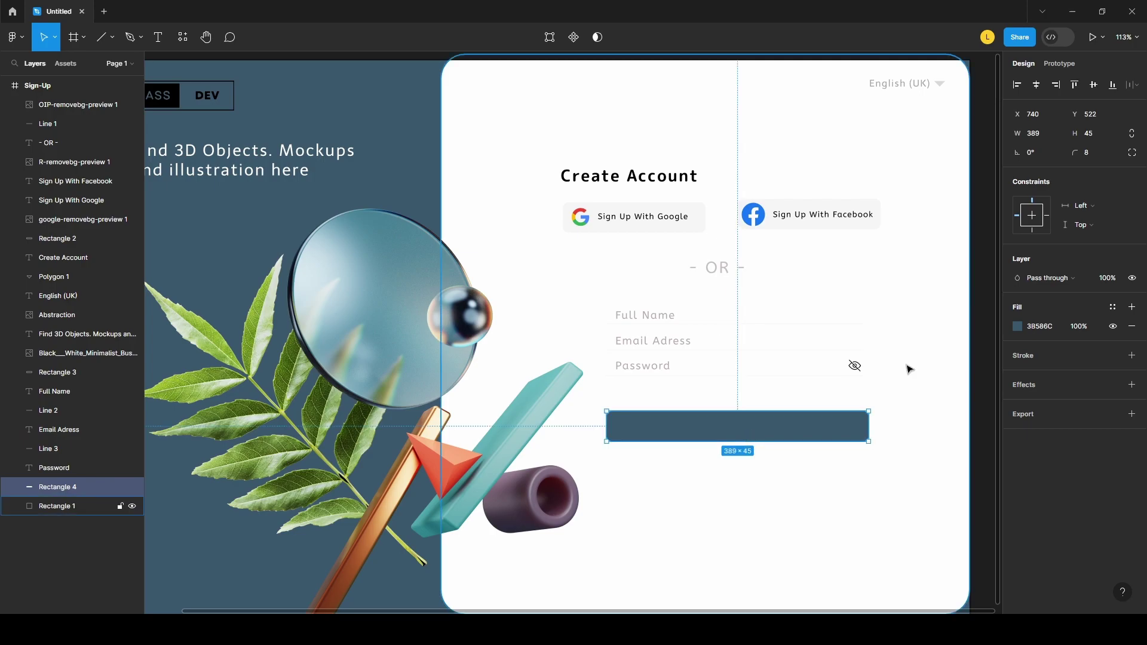
left_click(986, 330)
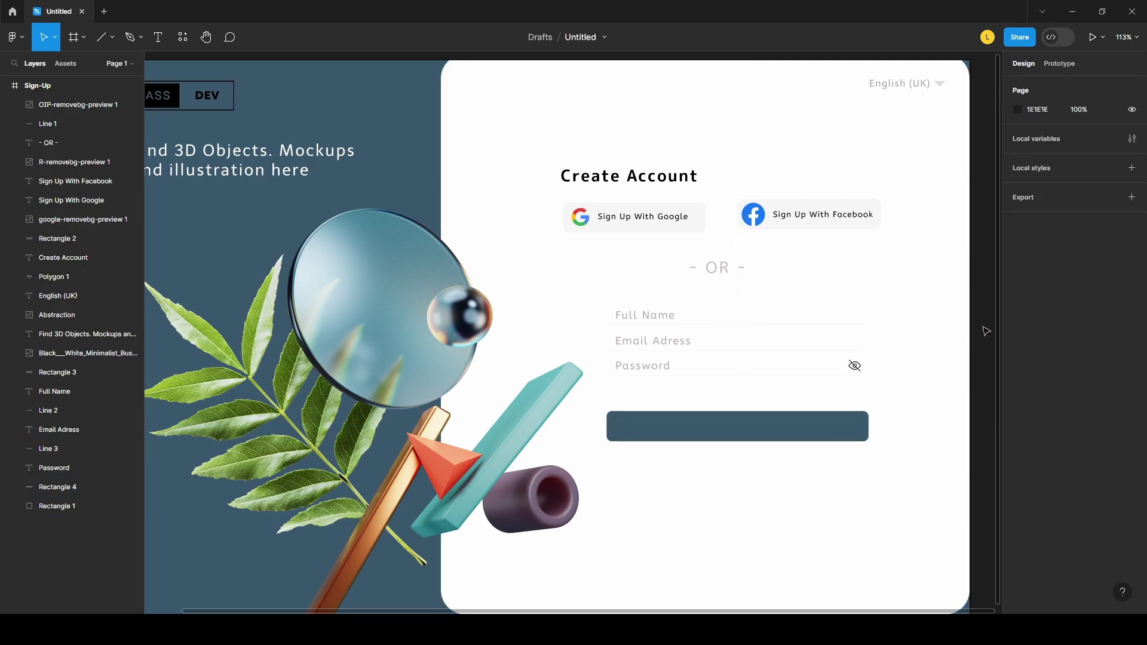
- Add the white text "Create Account" in a box about 303 × 26 on the dark blue button
left_click(508, 317)
key("t")
left_click_drag(635, 417, 840, 435)
type("Cre")
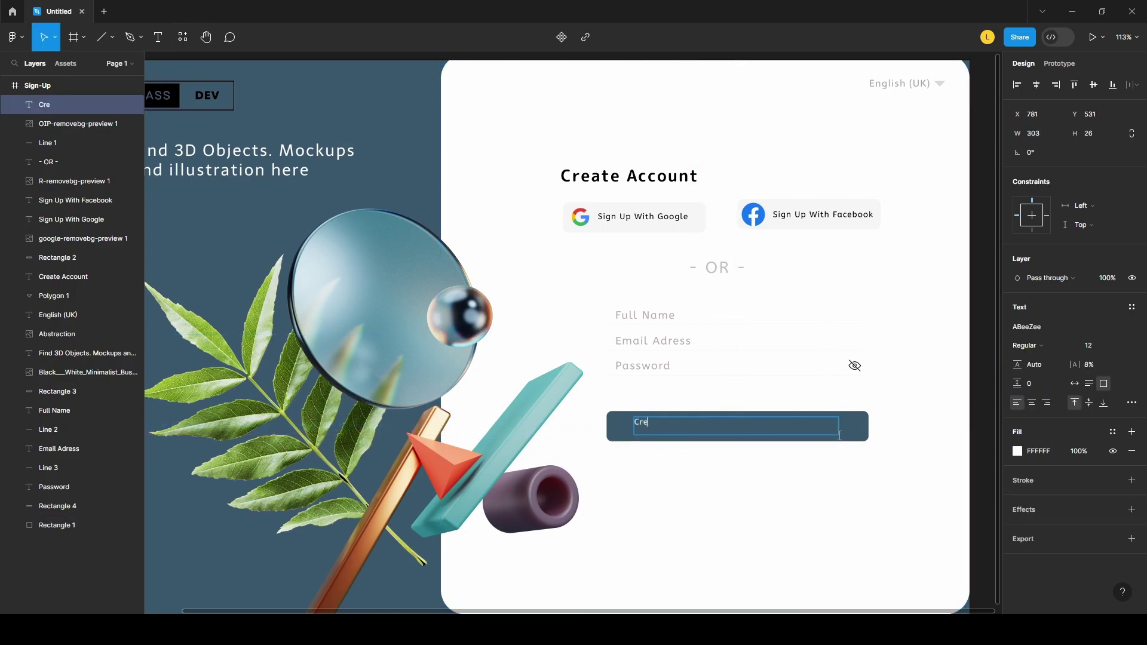
key("Escape")
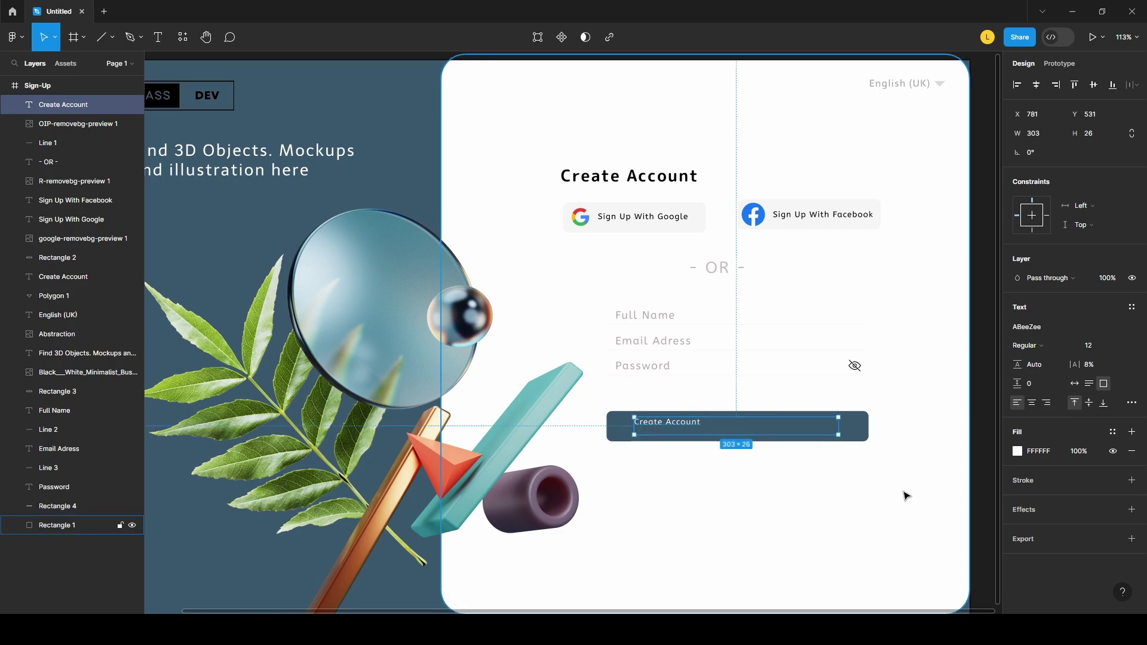
left_click(901, 500)
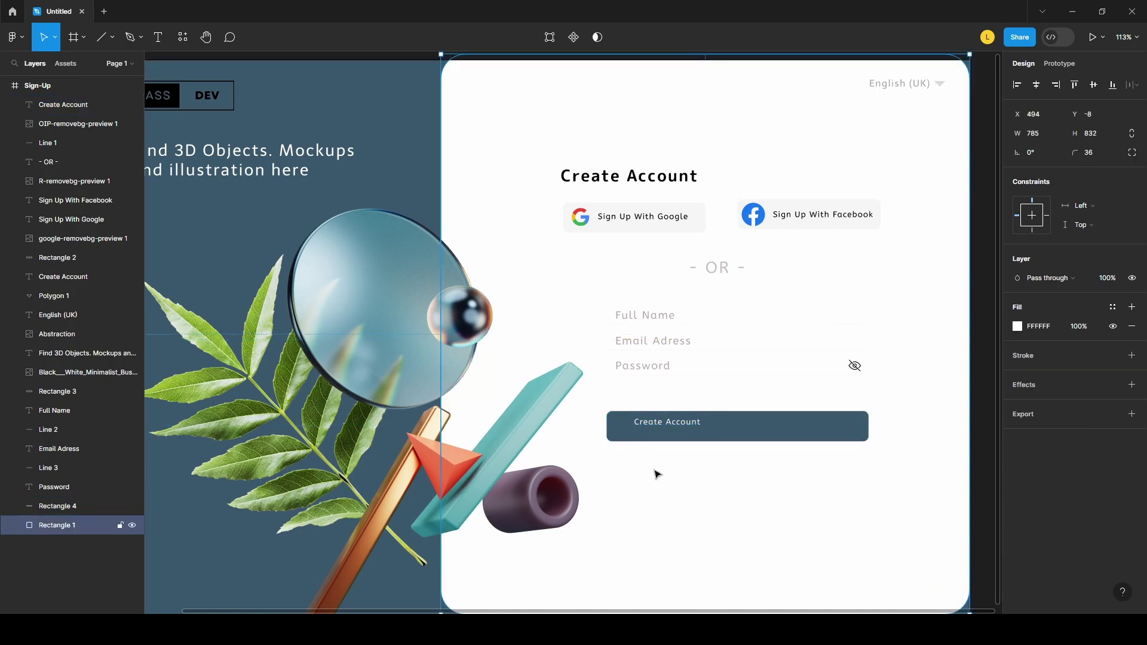
- Set the button's "Create Account" text to size 24 and centre it visually on the button at X 827, Y 531
left_click_drag(671, 423, 743, 428)
left_click(1091, 347)
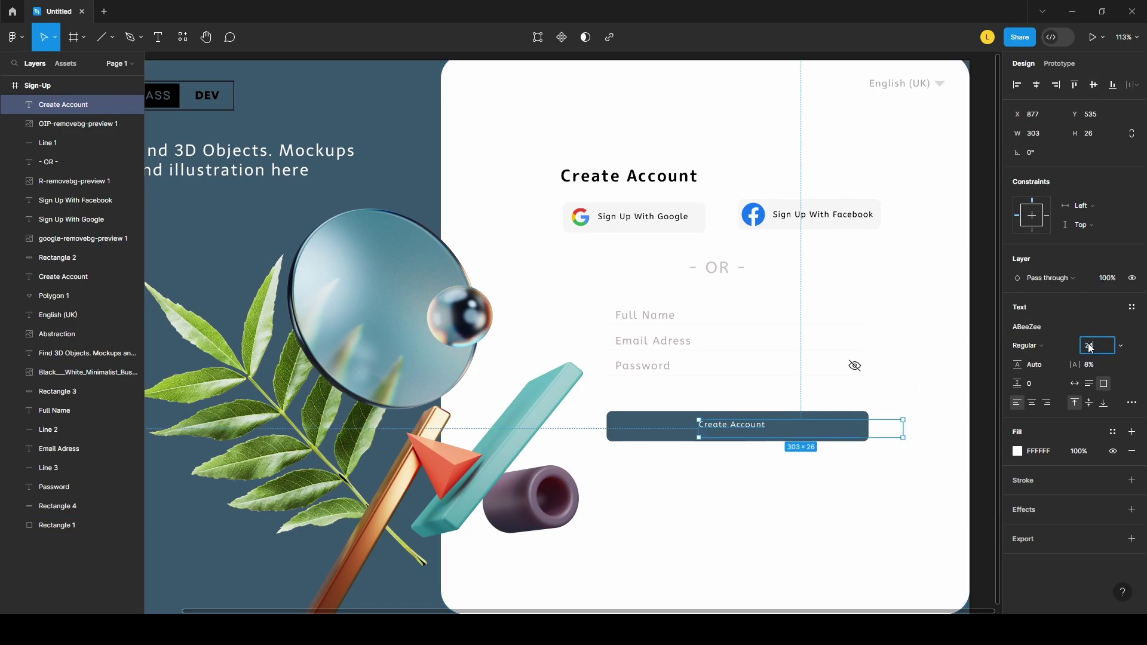
type("24")
key("Return")
left_click(866, 468)
left_click_drag(786, 433, 754, 429)
left_click(758, 510)
left_click(981, 305)
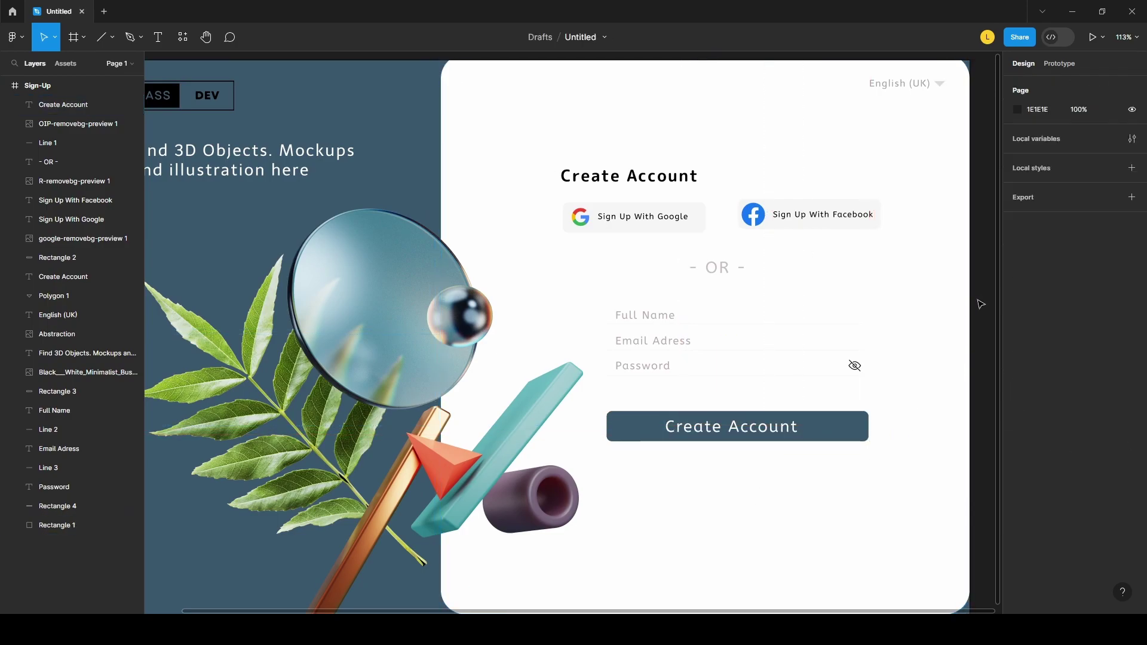
scroll(981, 305, "down", 2)
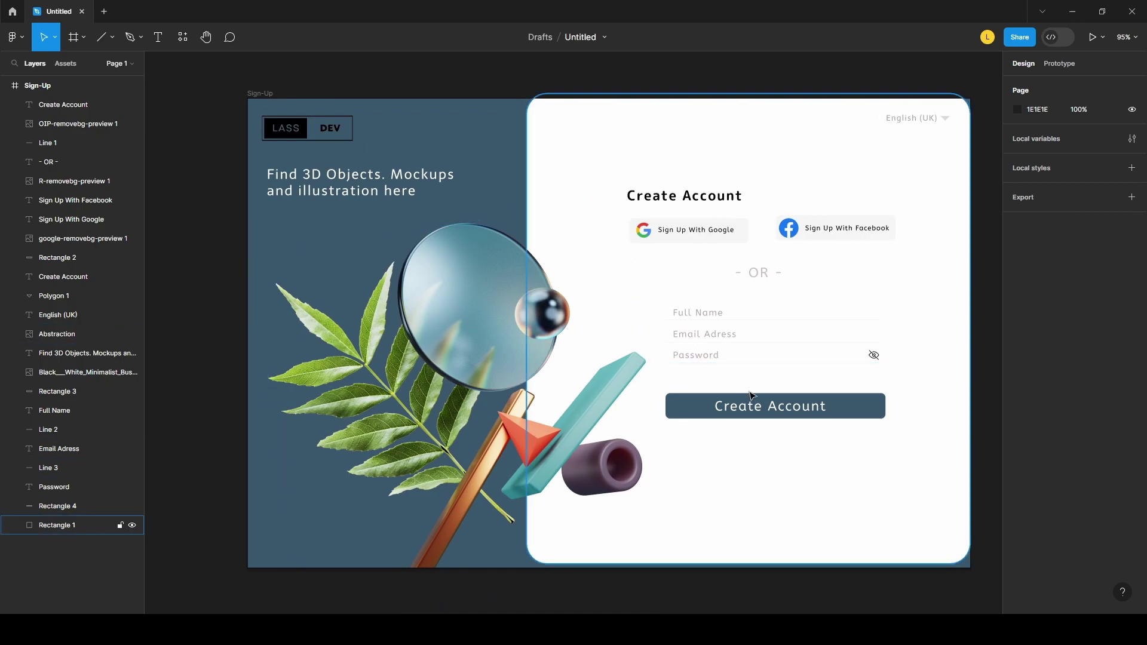
- Change the font style of the button's "Create Account" text to Italic
left_click(777, 406)
left_click(1042, 345)
left_click(1032, 370)
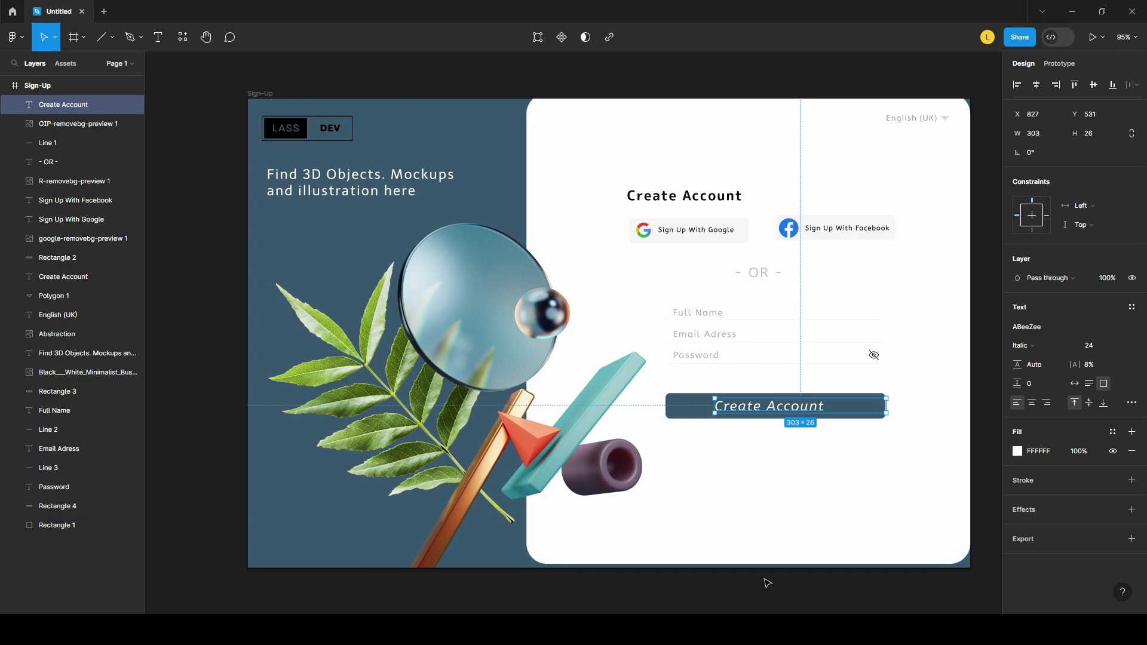
left_click(750, 602)
- Shift the white form panel so that it sits at X 517, Y 0
left_click(808, 527)
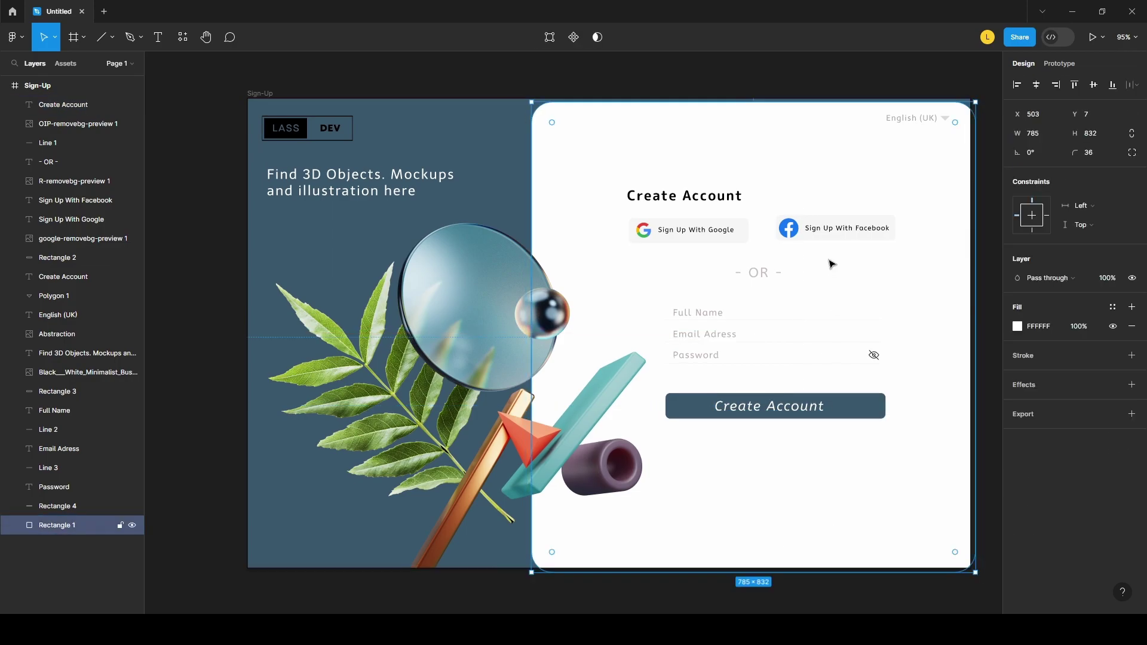
left_click_drag(803, 172, 809, 171)
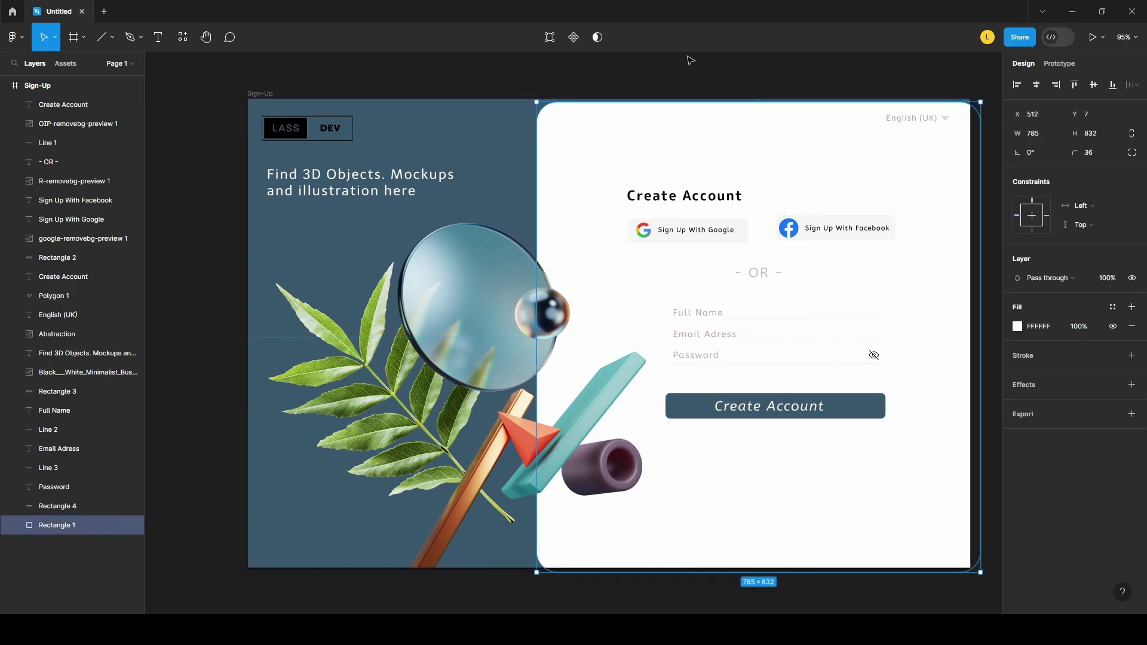
left_click_drag(741, 125, 743, 123)
left_click(747, 81)
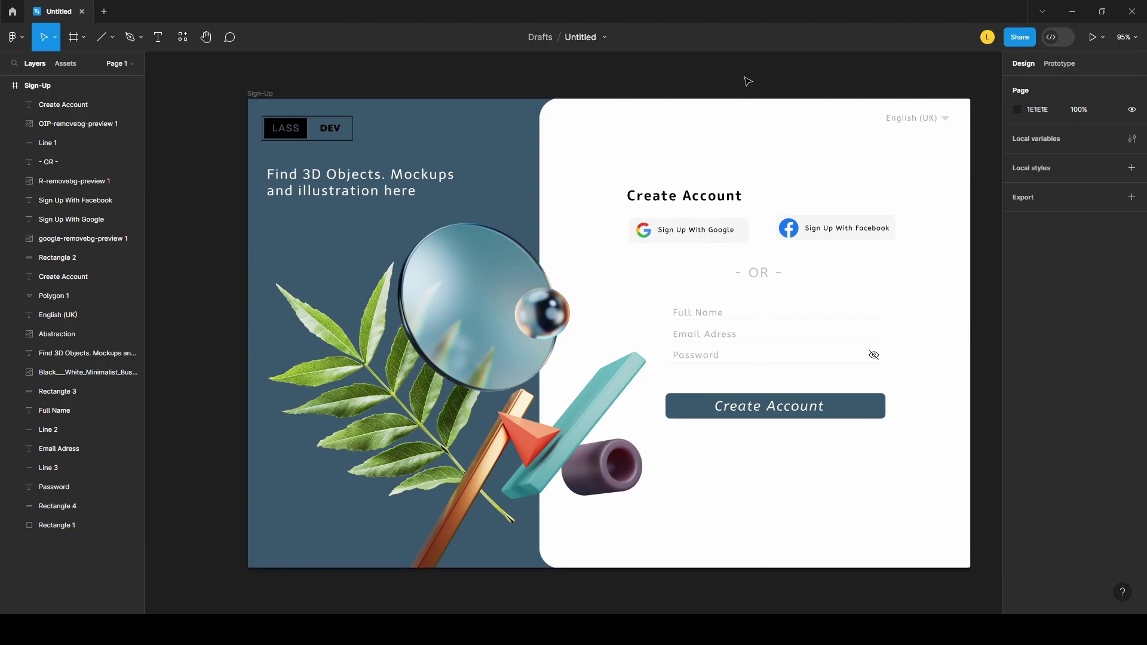
- Add a small black text reading "Allready have an account ? Log In" below the Create Account button, at X 727, Y 619
left_click_drag(699, 229, 699, 452)
double_click(699, 451)
key("BackSpace")
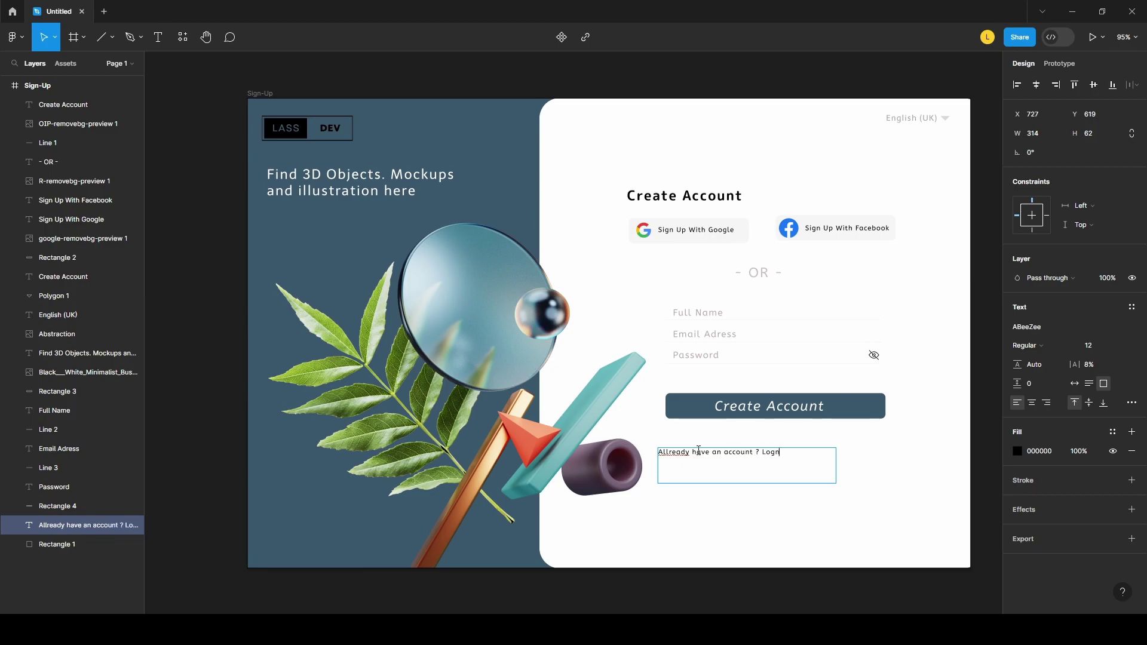
left_click(914, 478)
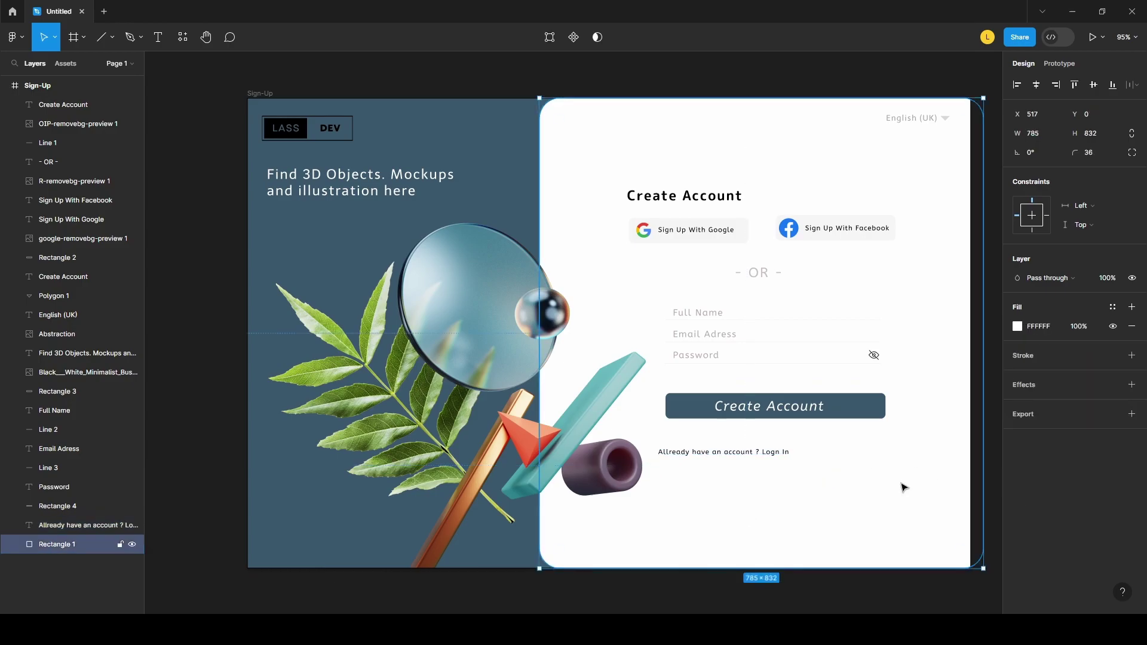
- Move the "Allready have an account ? Log In" text closer under the button, to X 749, Y 591
left_click(733, 452)
left_click_drag(732, 464, 744, 444)
left_click(822, 500)
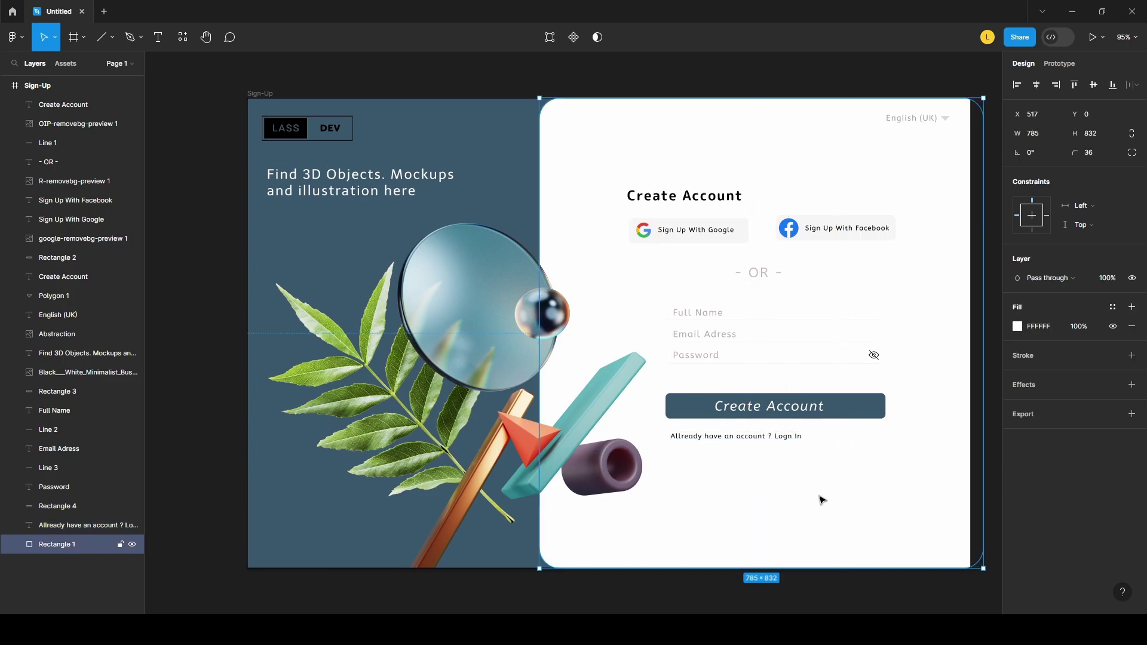
left_click(453, 79)
- Sample a fill colour from the form's labels for the "Allready have an account ? Log In" text, using D3CACA
left_click(741, 439)
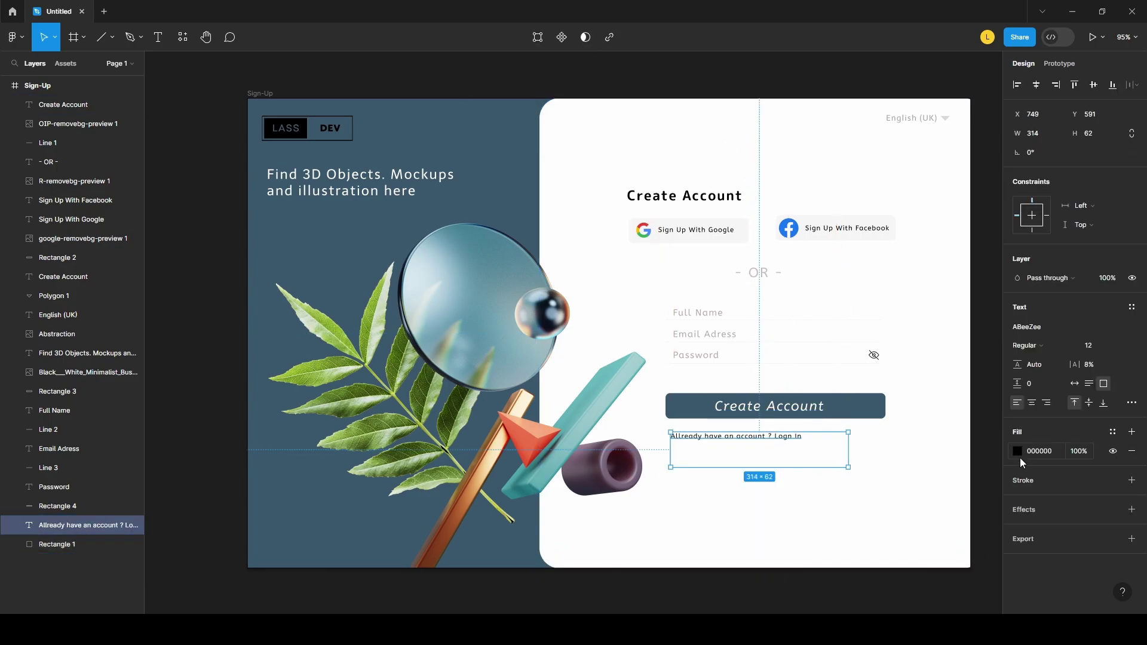
left_click(1018, 451)
left_click(877, 473)
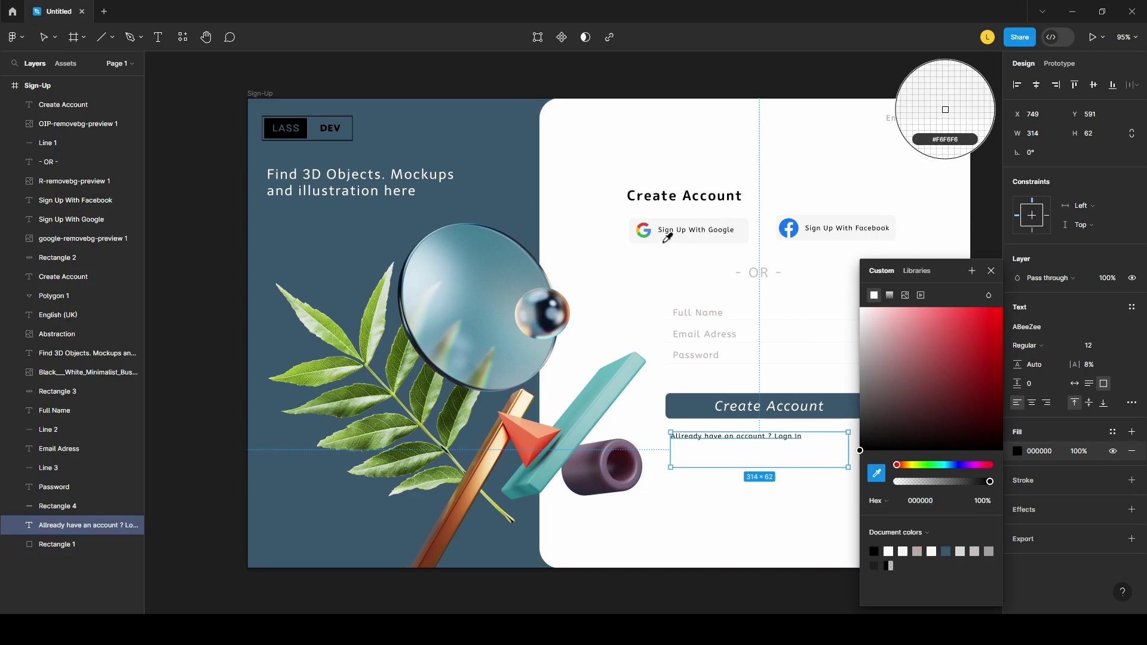
left_click(668, 238)
left_click(877, 473)
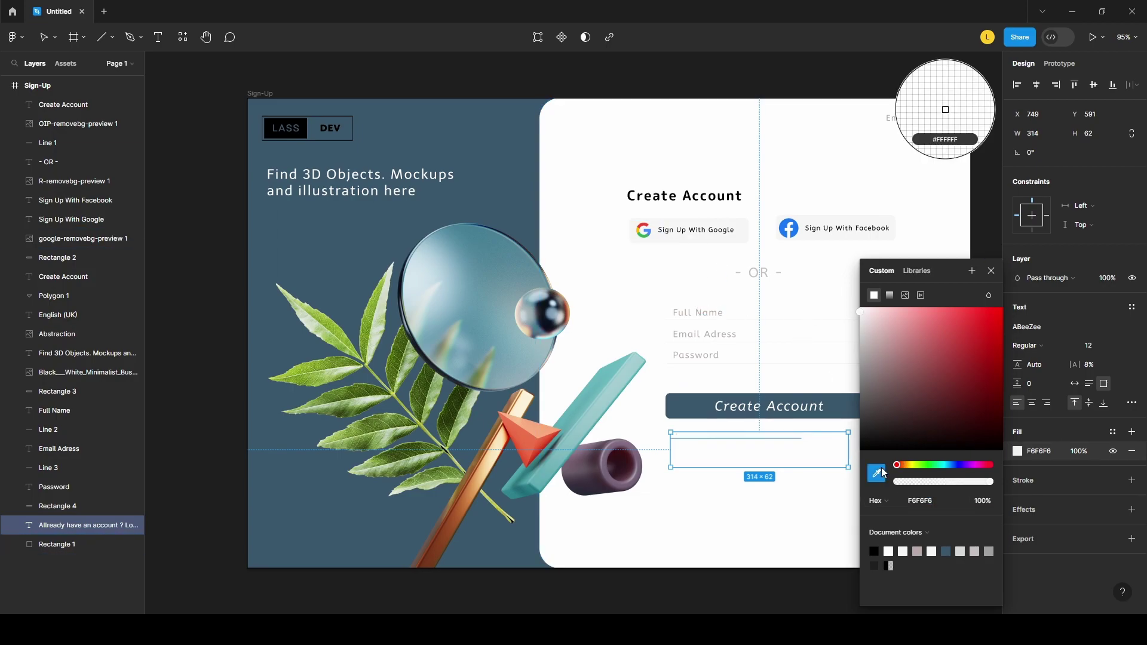
left_click(710, 330)
key("Escape")
key("Escape")
- Darken the fill of the "Allready have an account ? Log In" text to C6BABA and move it to X 735, Y 591
left_click(766, 442)
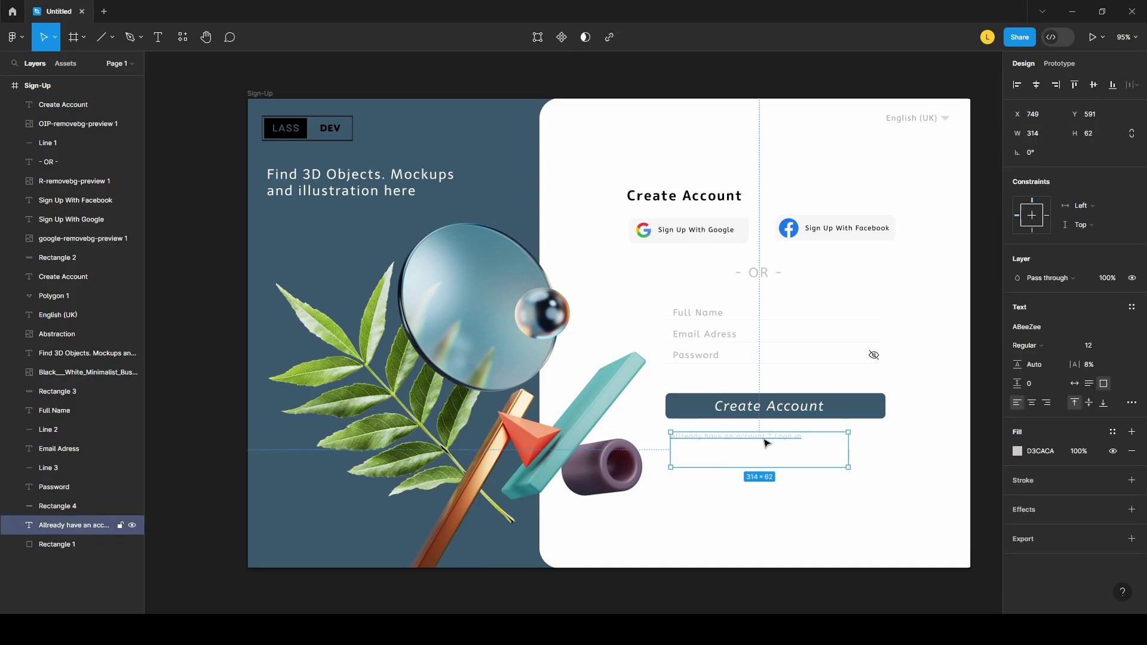
left_click(1017, 451)
left_click_drag(872, 329, 870, 346)
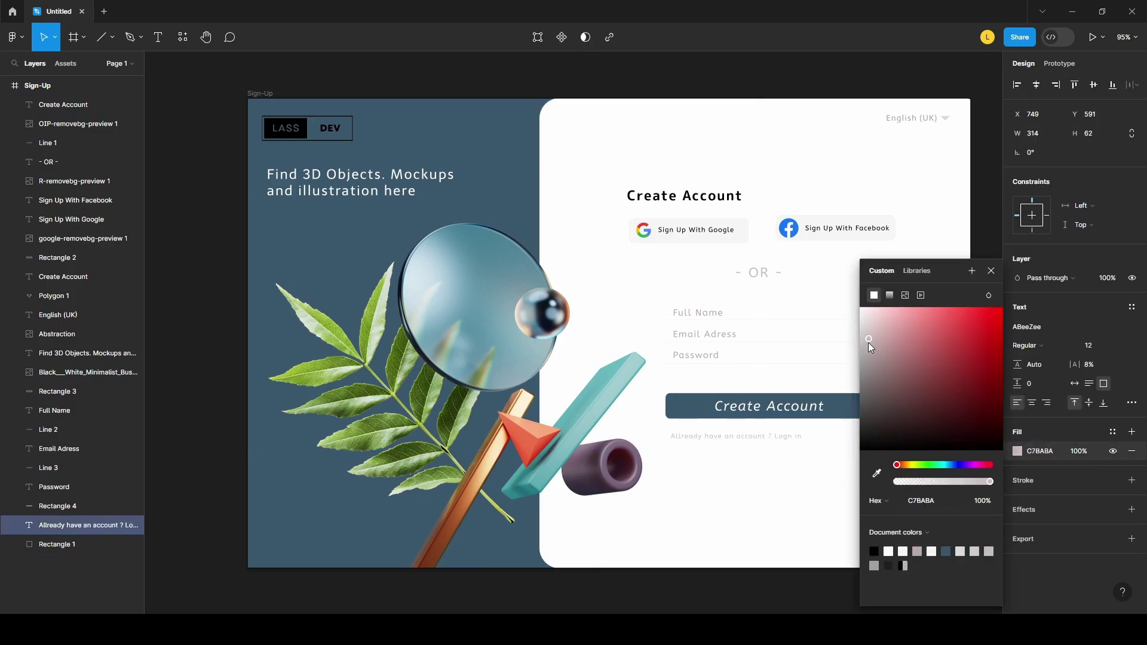
key("Escape")
key("Escape")
left_click(726, 443)
left_click_drag(726, 442, 719, 446)
left_click(992, 337)
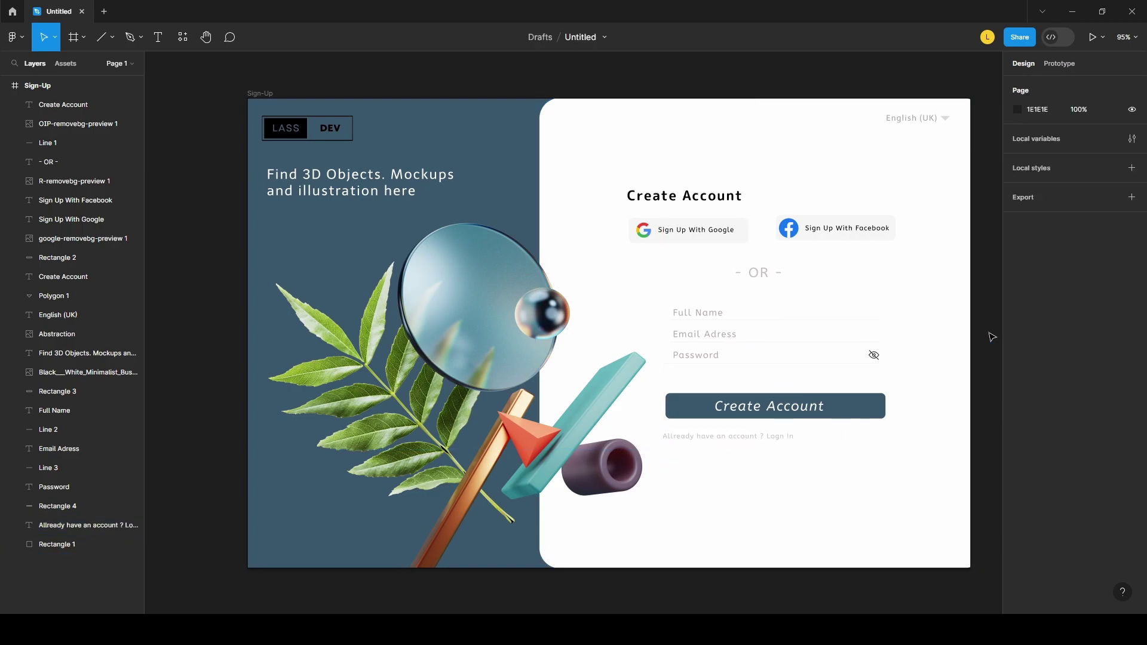
- Change the stroke of the line under Password to a darker neutral light grey
left_click(756, 362)
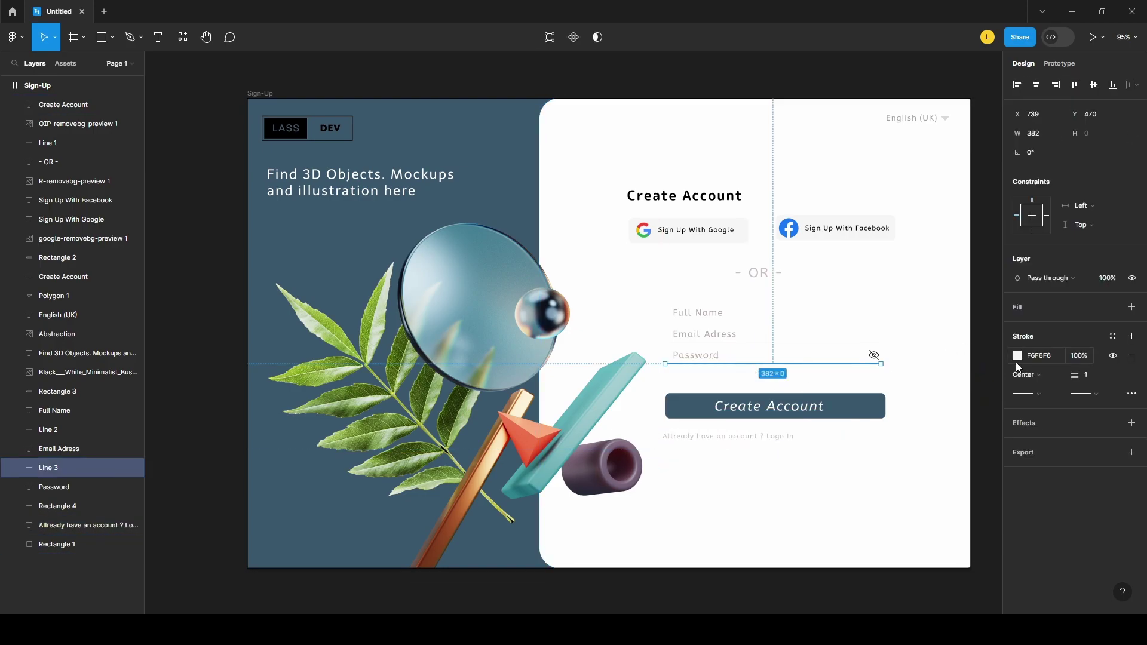
left_click(1018, 355)
left_click_drag(881, 332, 860, 329)
key("Escape")
key("Escape")
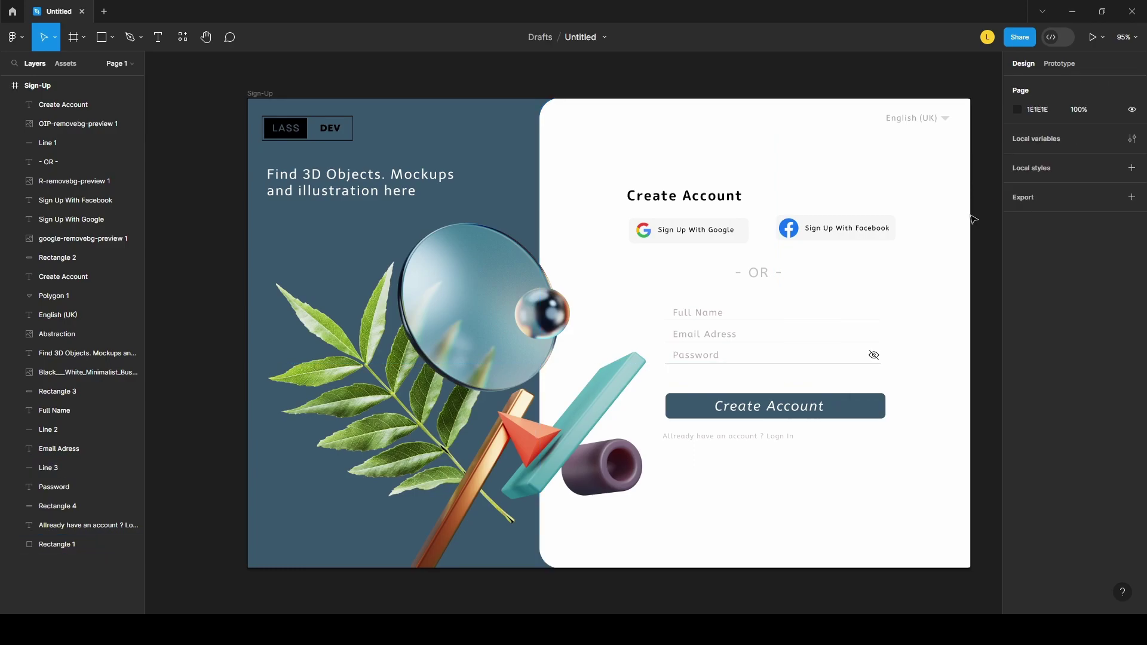
- Set the stroke of the line under Email Adress to DEDDDD, sampled from the Password line
left_click(768, 343)
left_click(1017, 356)
left_click(877, 473)
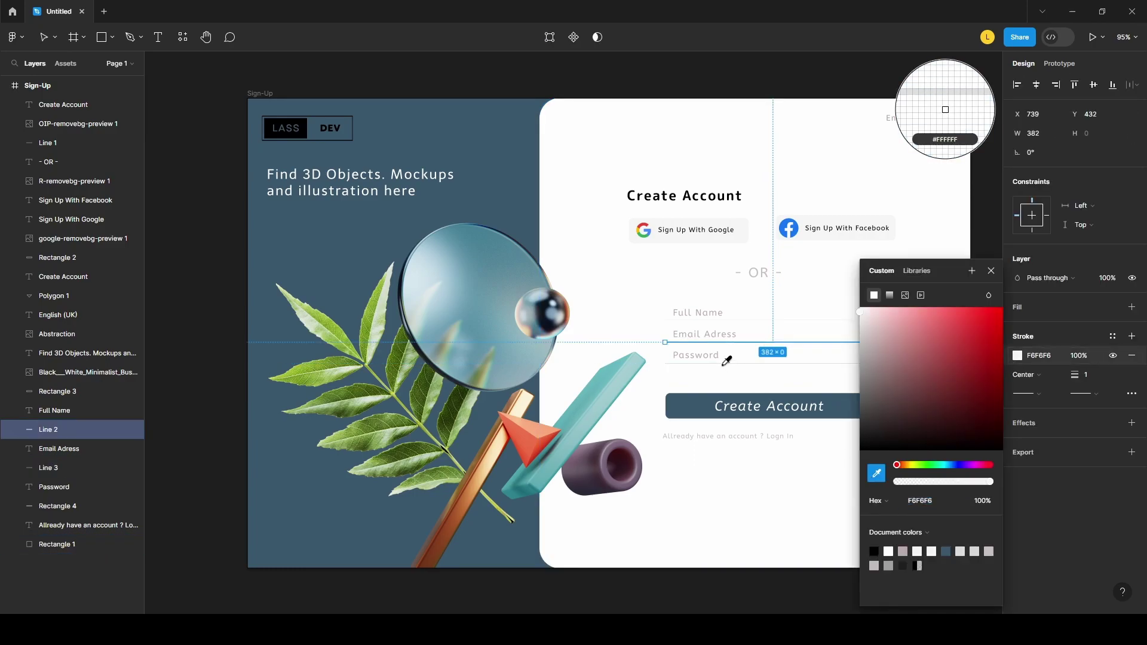
left_click(723, 364)
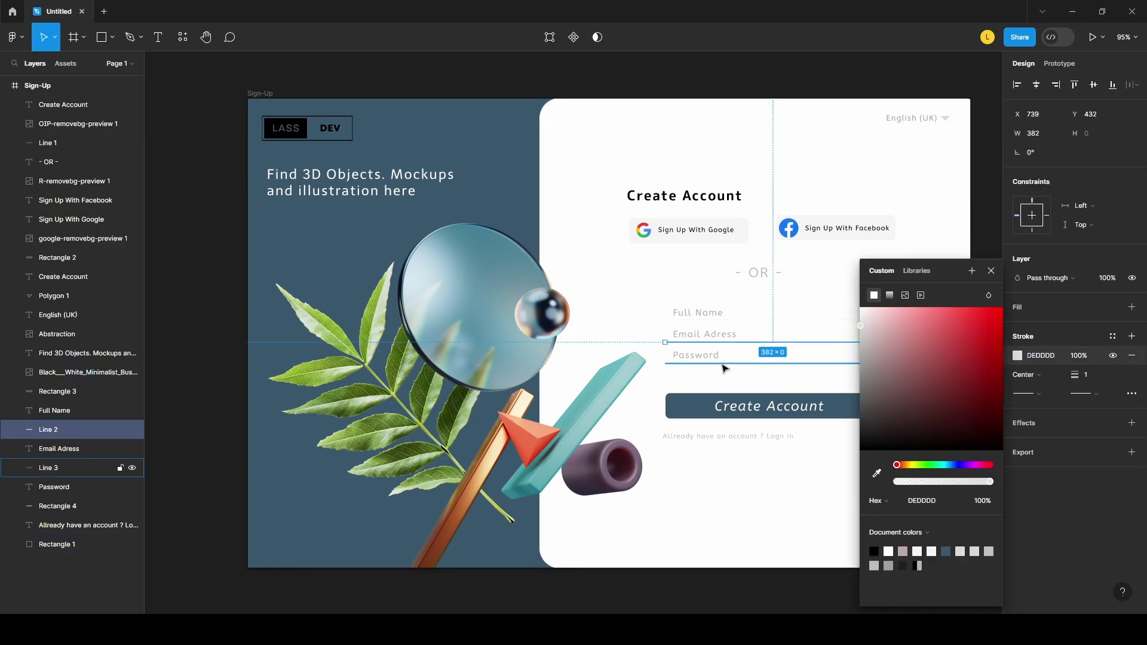
- Set the stroke of the line under Full Name to E1E1E1, sampled from the Email Adress line
left_click(728, 320)
left_click(1016, 356)
left_click(877, 473)
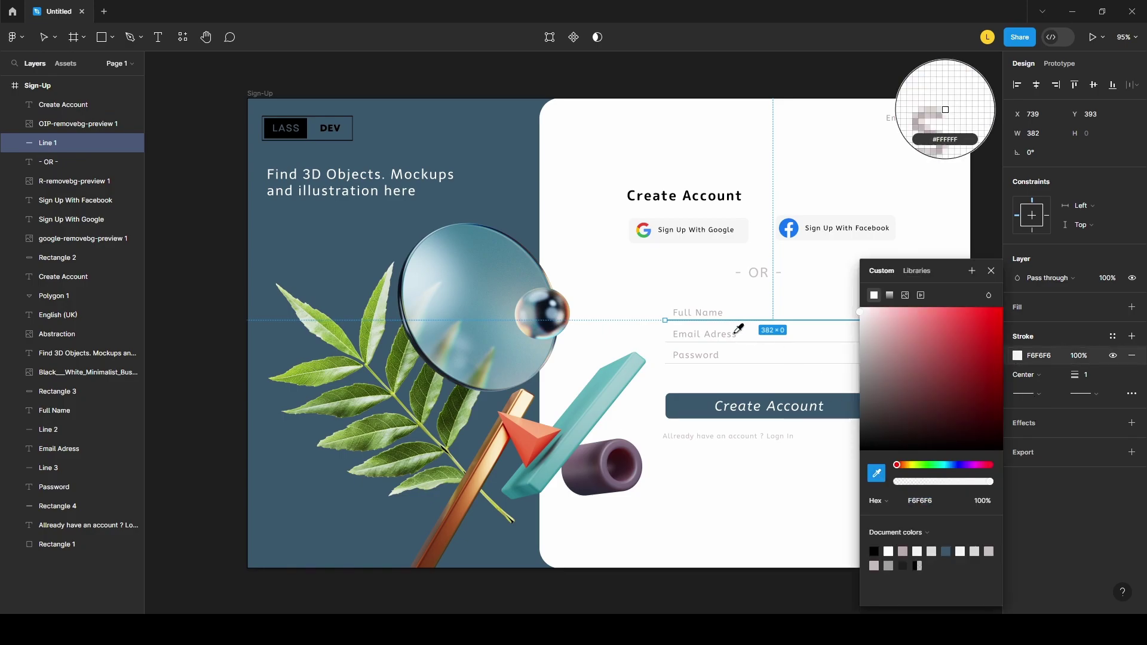
left_click(733, 342)
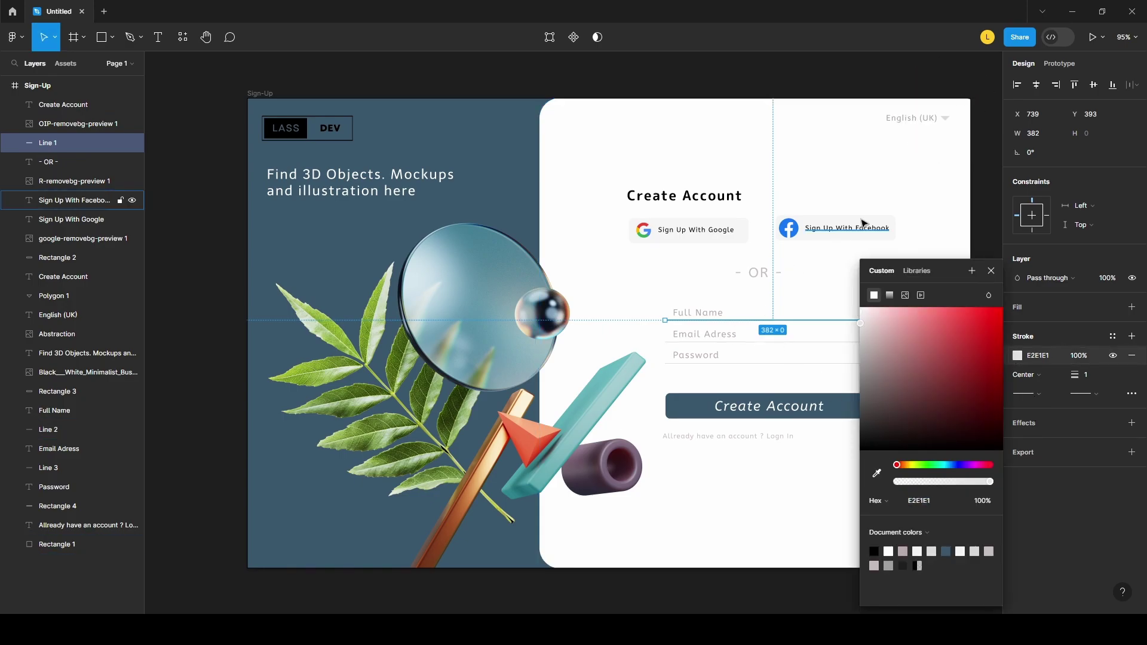
key("Escape")
- Recolour the "Allready have an account ? Log In" text with D2C9C9 sampled from the Email Adress label
left_click(717, 445)
left_click(1017, 451)
left_click(877, 473)
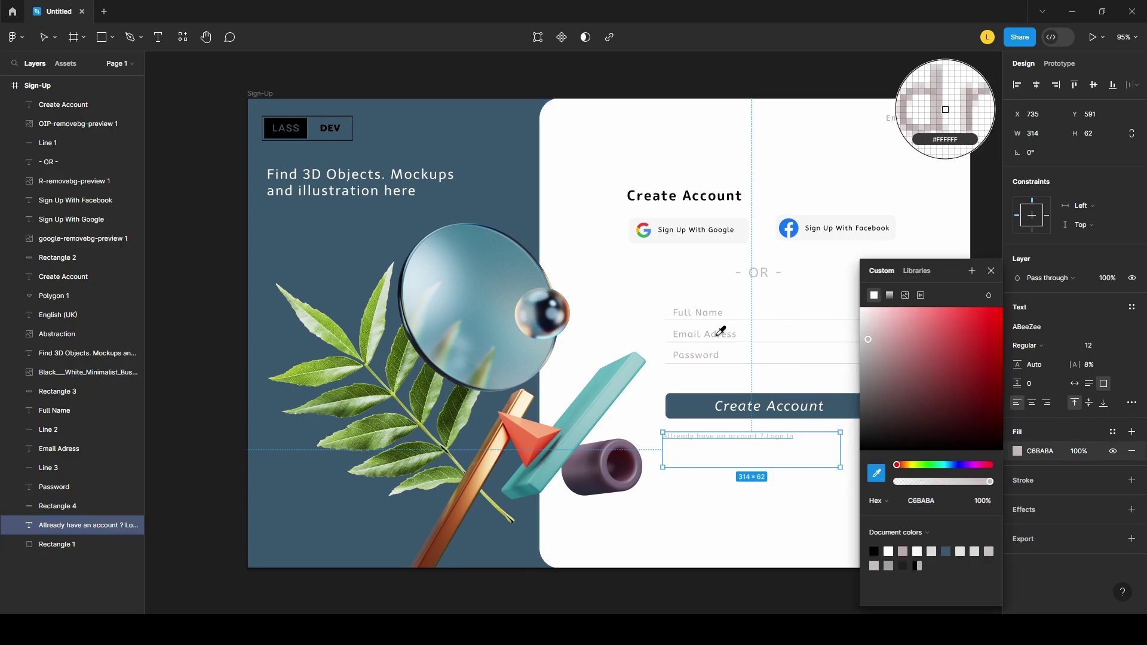
left_click(719, 332)
left_click(997, 189)
- Set the fill of the "Allready have an account ? Log In" text to the neutral grey CECECE
left_click(717, 439)
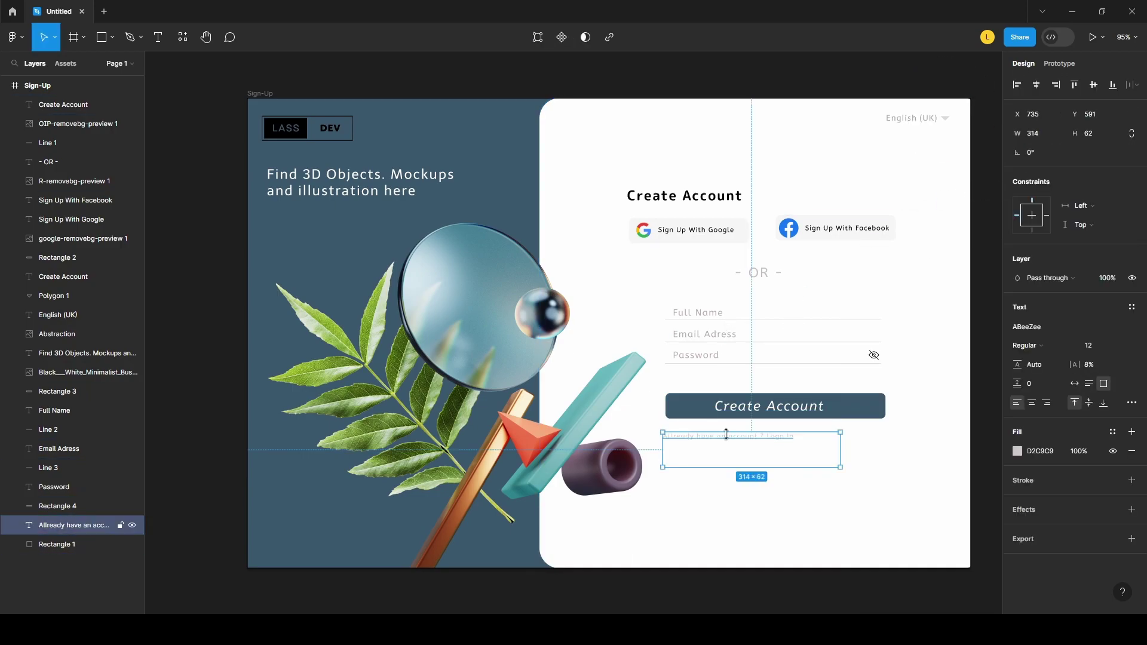
left_click(1017, 451)
mouse_move(874, 342)
left_mouse_down()
mouse_move(865, 336)
mouse_move(893, 303)
mouse_move(860, 339)
left_mouse_up()
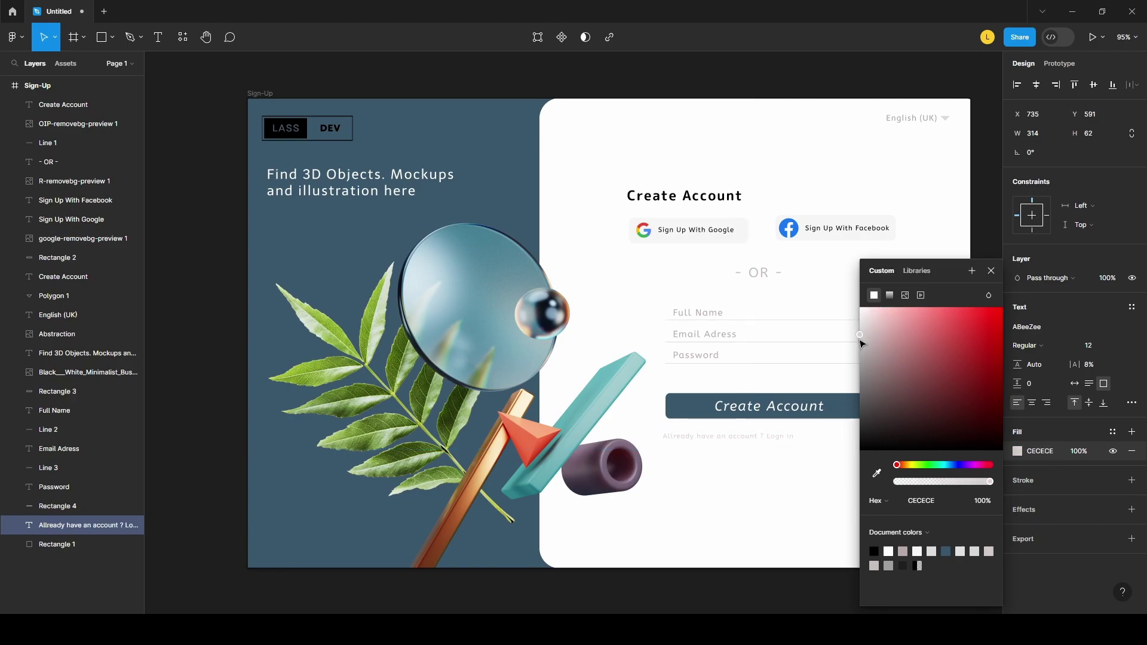
key("Escape")
key("Escape")
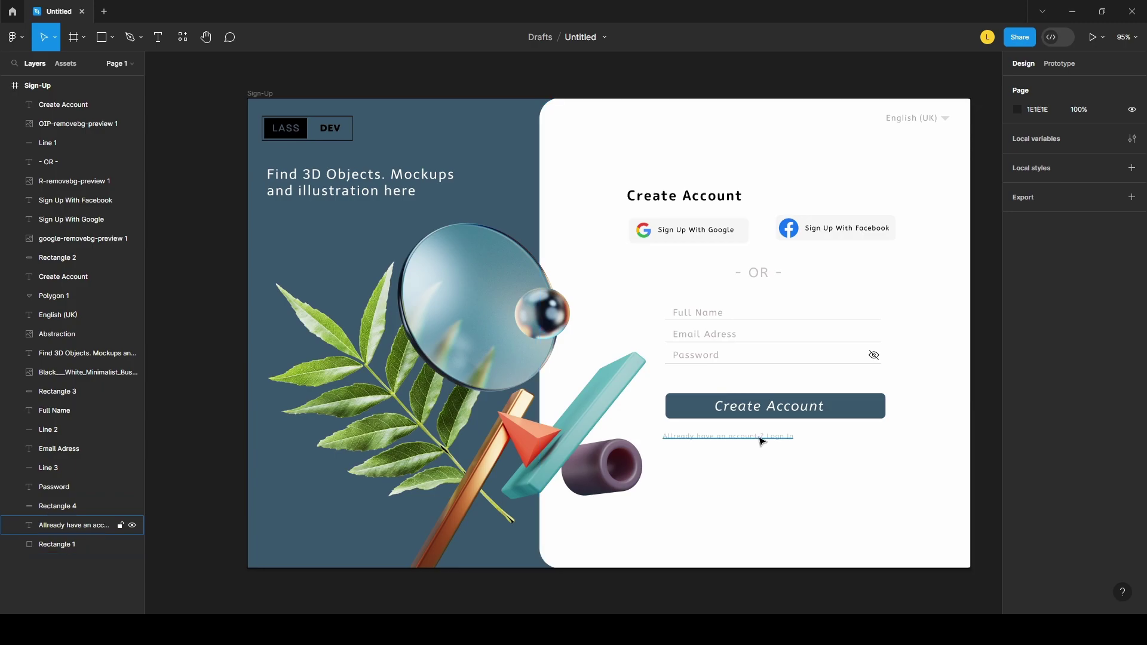
- Draw a straight horizontal line 49 wide directly beneath "Logn In" in the login text under the Create Account button
left_click(112, 40)
left_click(114, 78)
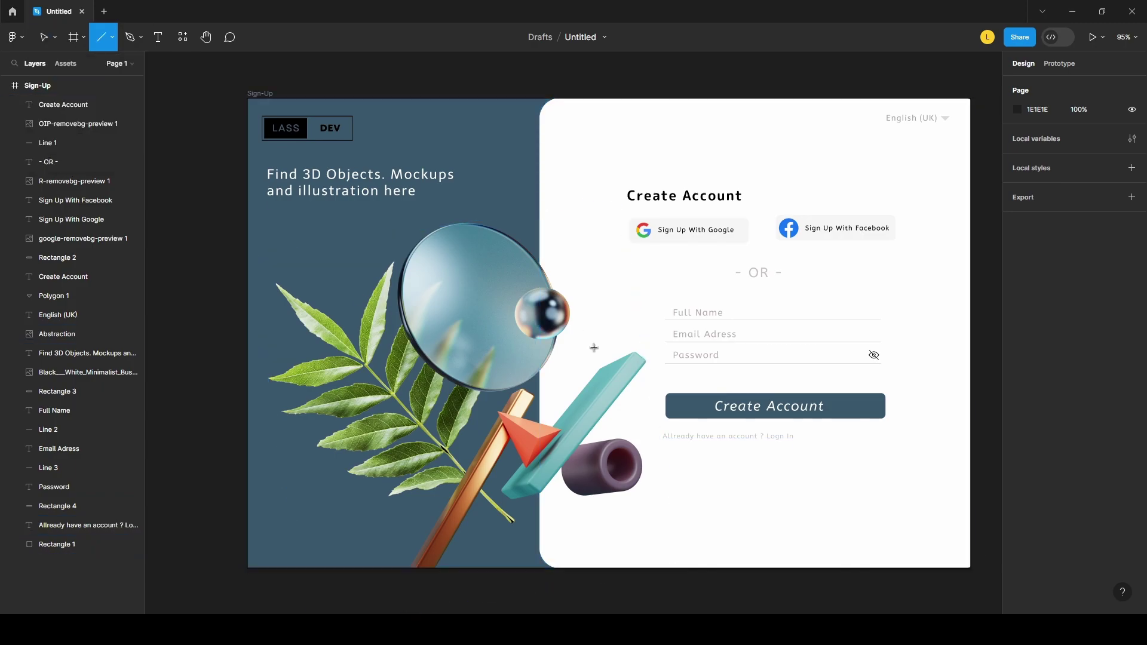
left_click_drag(766, 443, 794, 441)
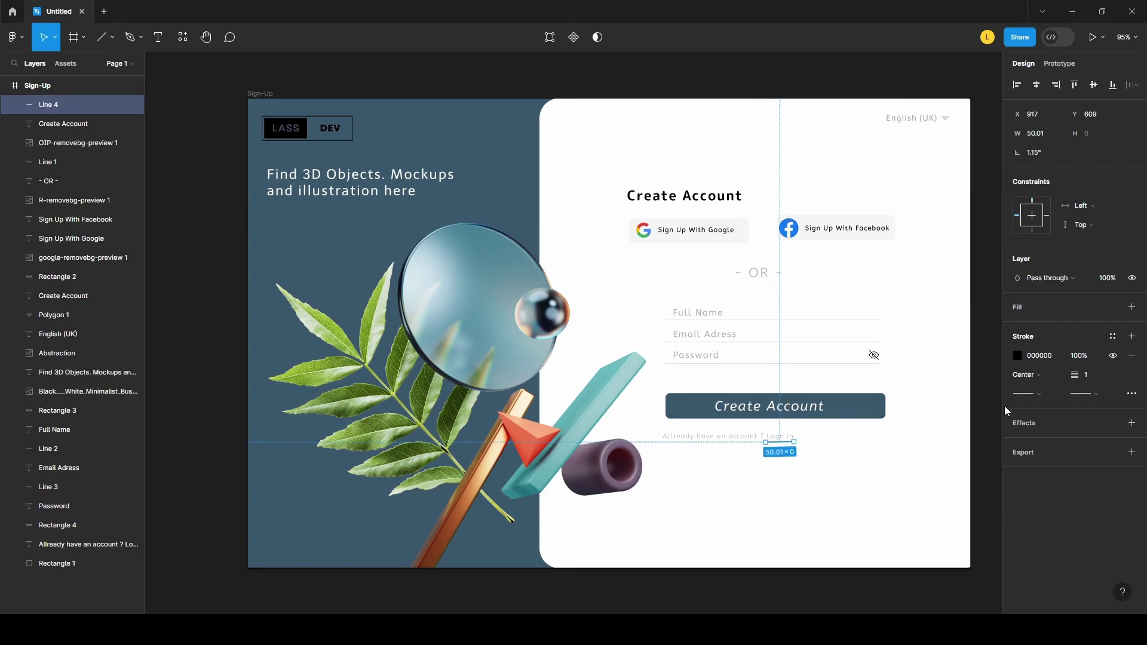
scroll(840, 415, "up", 5)
left_click(704, 482)
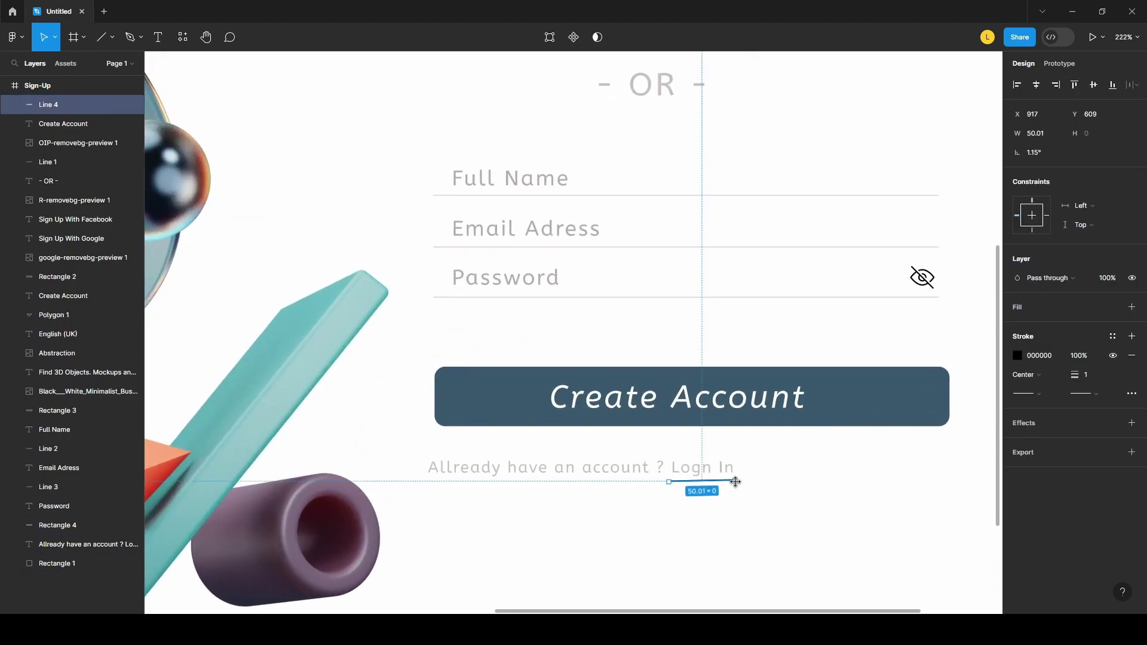
left_click_drag(735, 485, 734, 481)
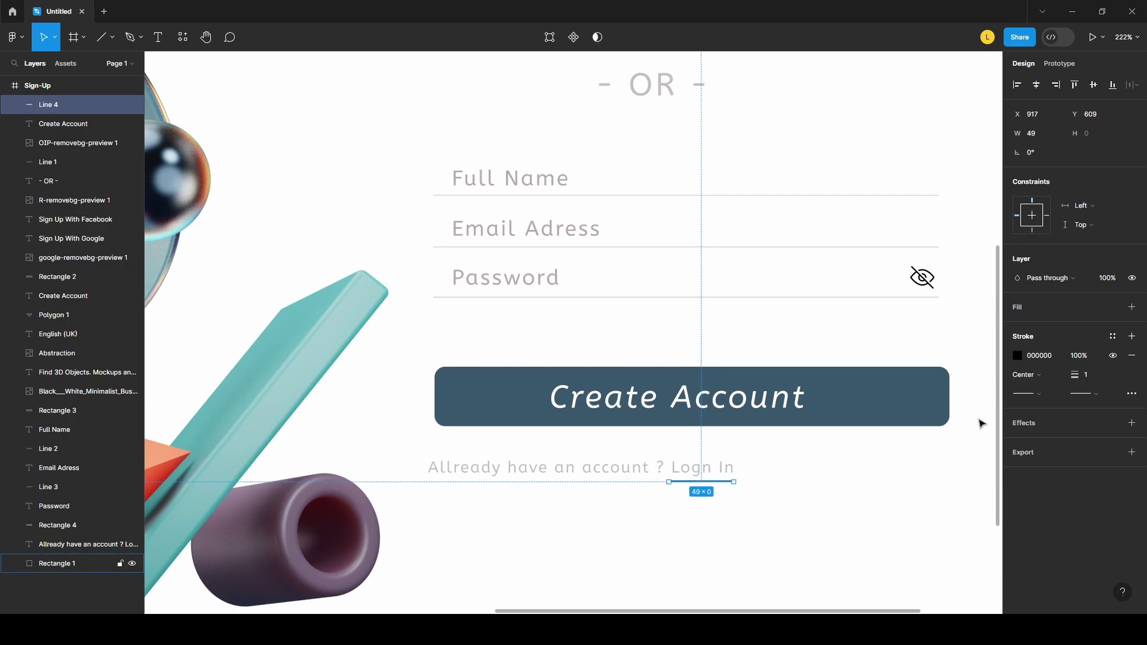
- Try to recolour the line under "Logn In" with a colour sampled from the form's label text
scroll(868, 442, "down", 3)
scroll(868, 443, "down", 2)
left_click(1017, 356)
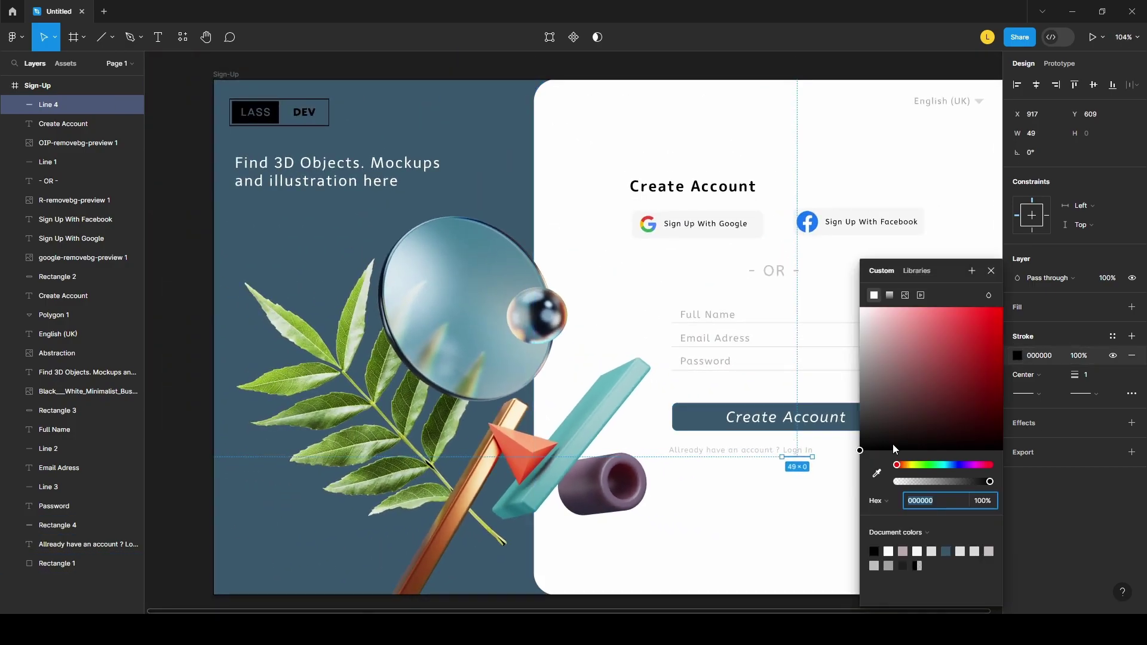
left_click(877, 474)
scroll(708, 342, "up", 2)
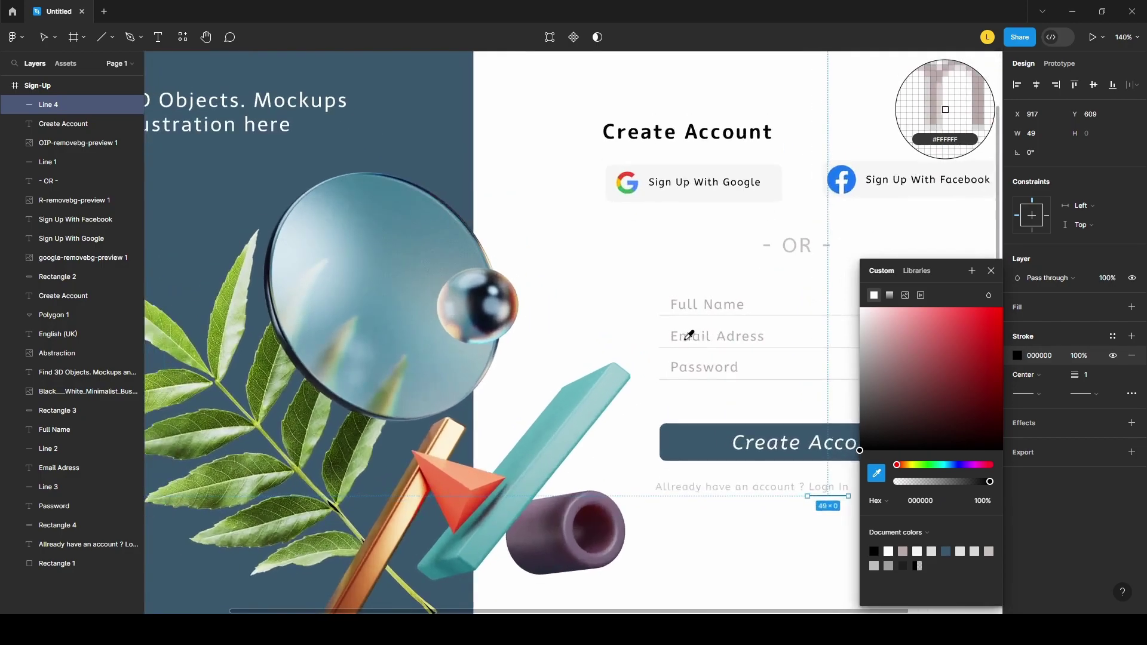
key("Escape")
key("shift+1")
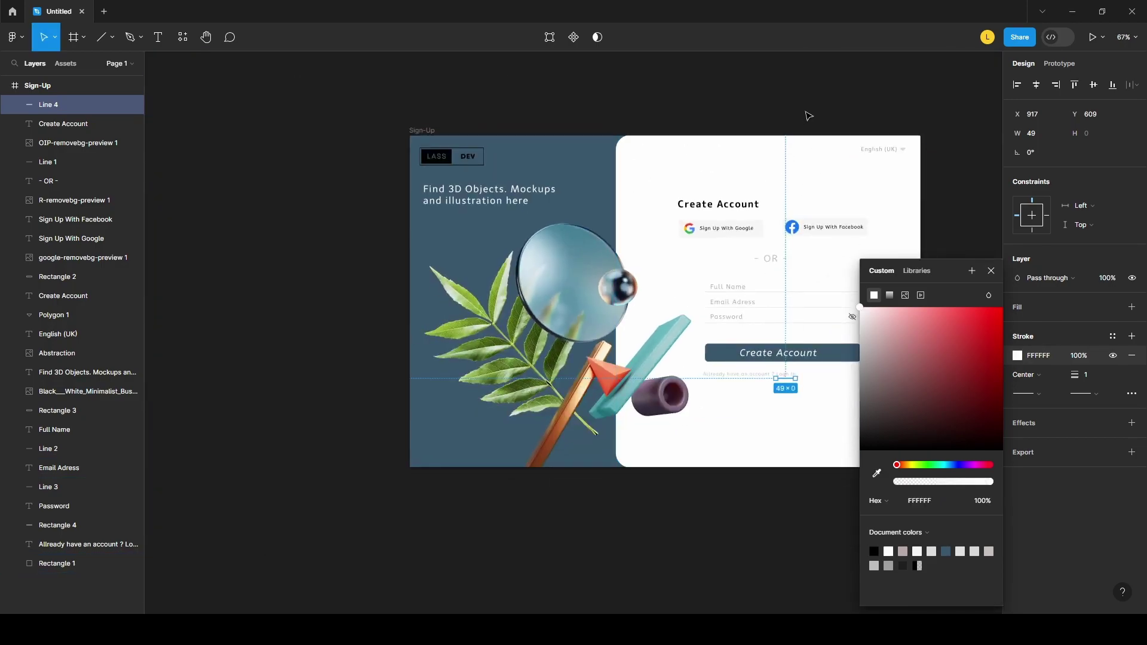
key("Escape")
- Set the stroke of the line under "Logn In" to the light grey sampled from the login text
scroll(843, 349, "up", 3)
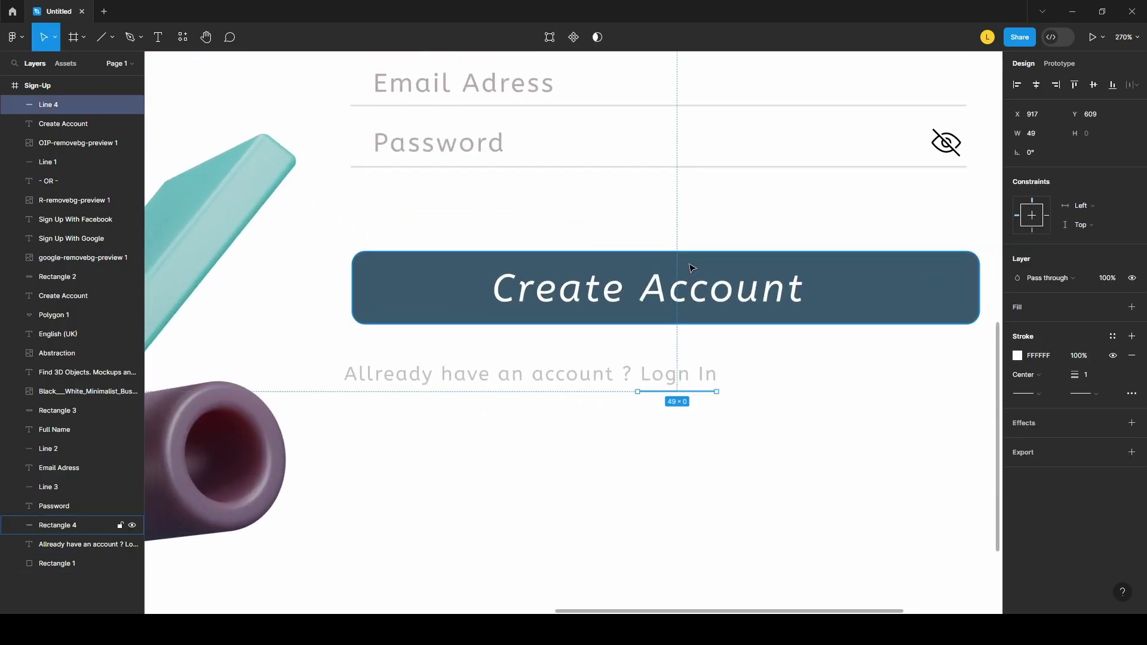
left_click(1019, 356)
key("i")
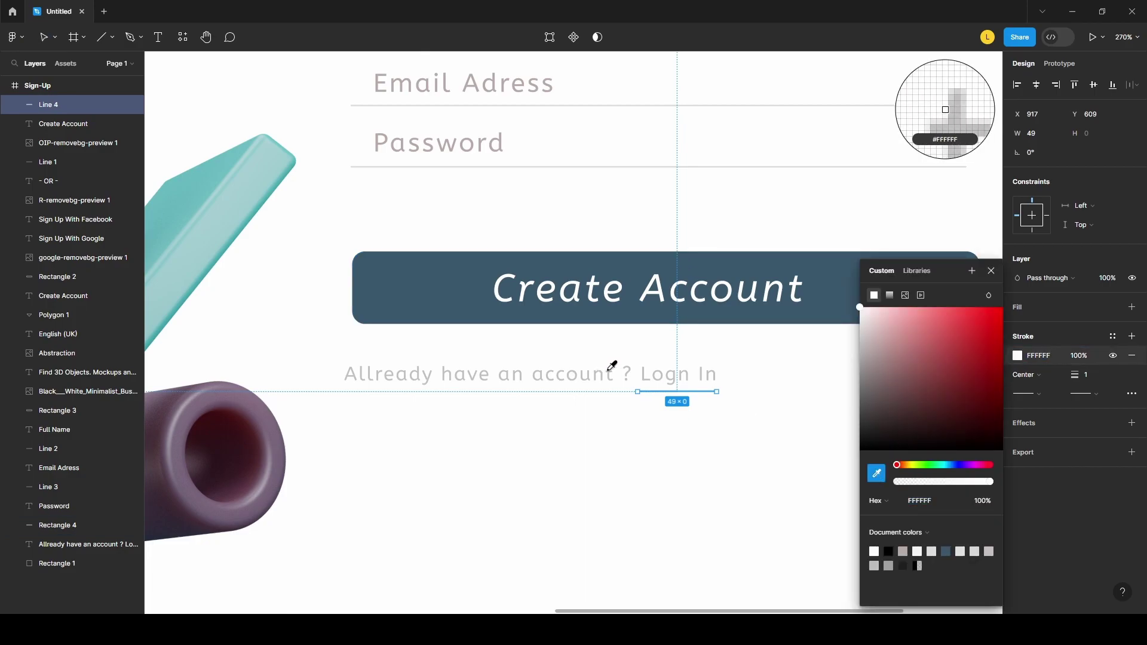
scroll(613, 365, "down", 5)
key("Escape")
scroll(685, 310, "up", 3)
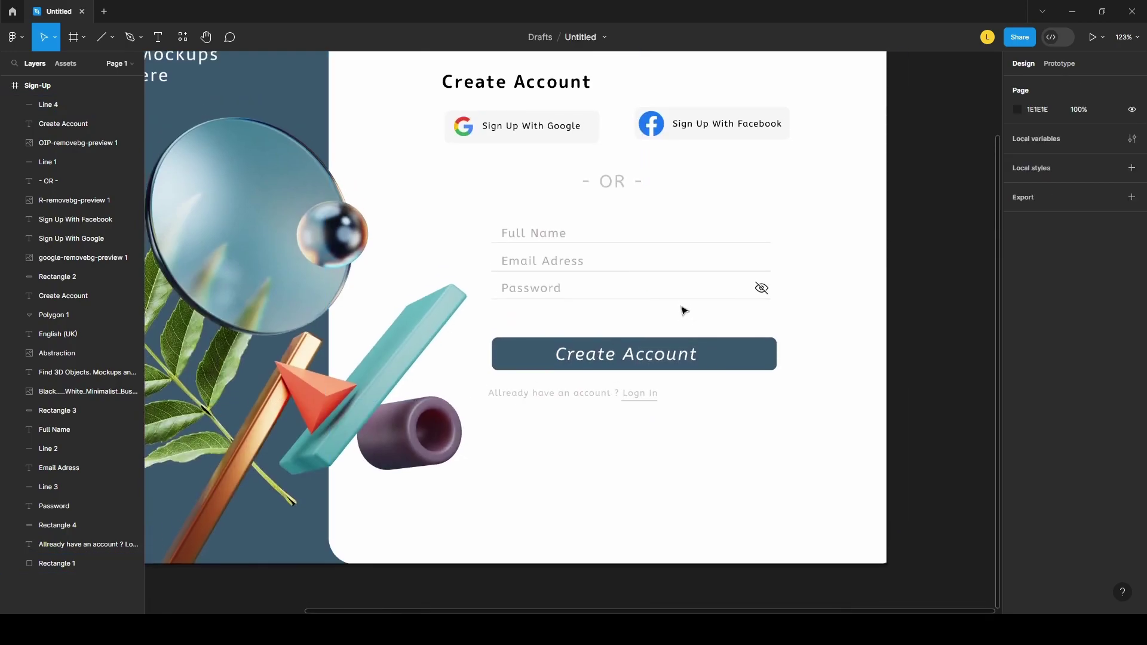
scroll(685, 311, "down", 2)
scroll(685, 309, "down", 5)
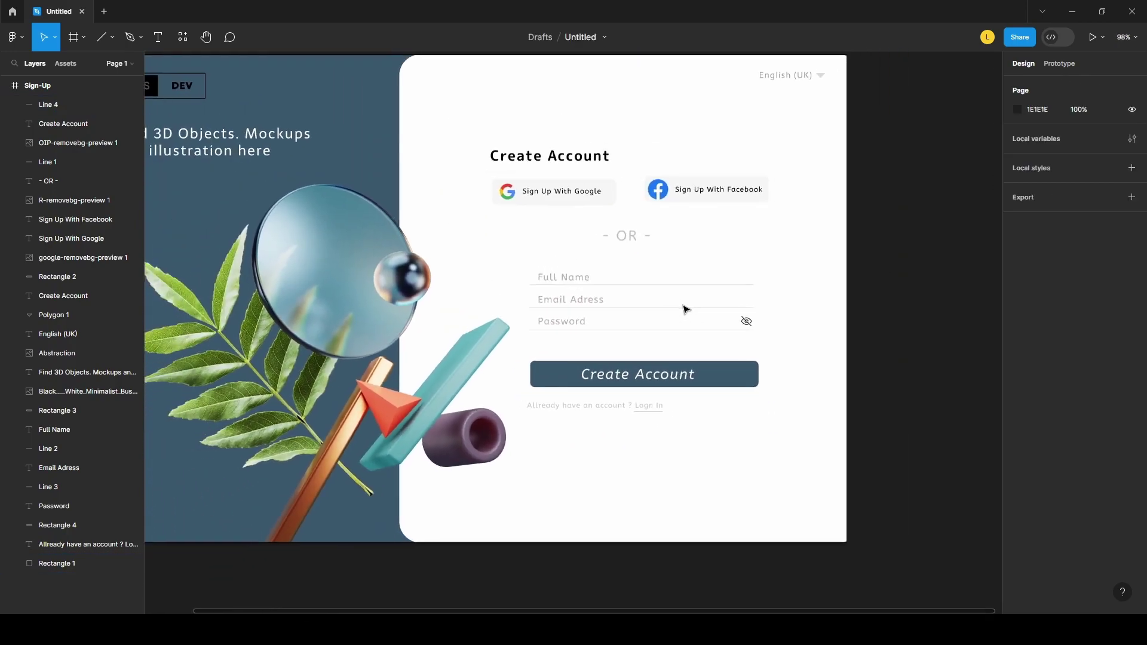